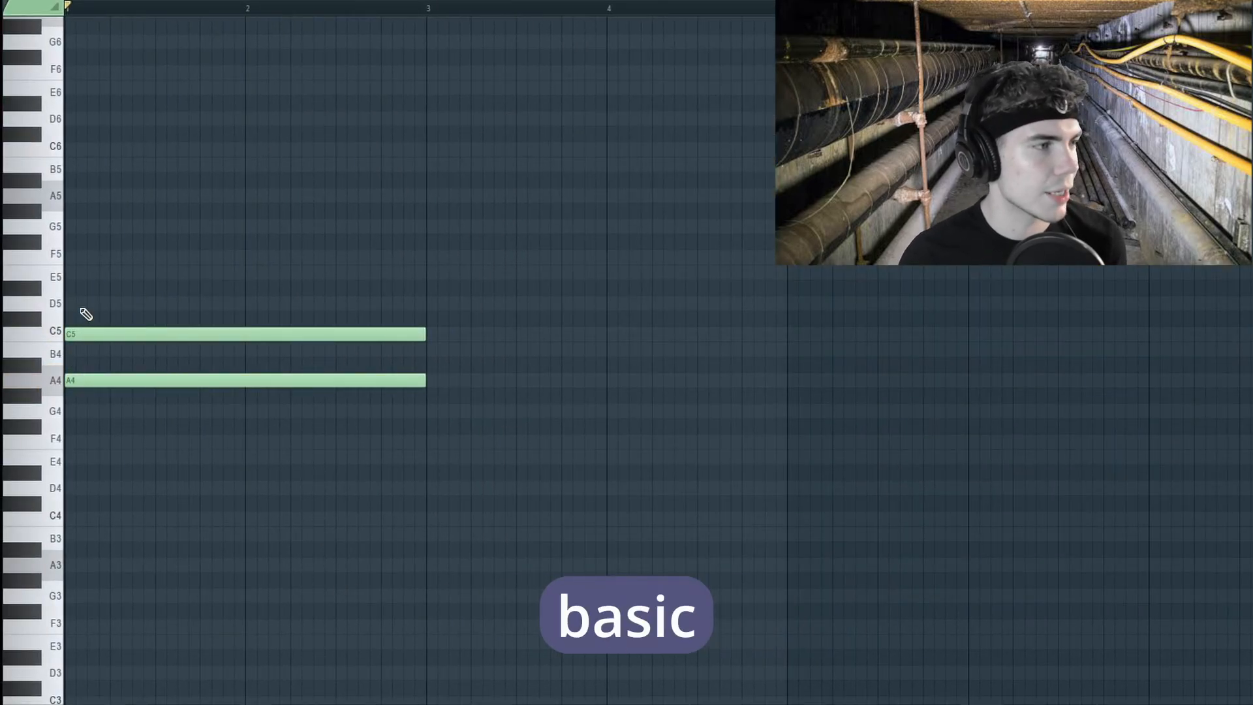
# Add two-bar B4 and E5 notes to the A4 and C5 chord and play it back
pyautogui.click(115, 270)
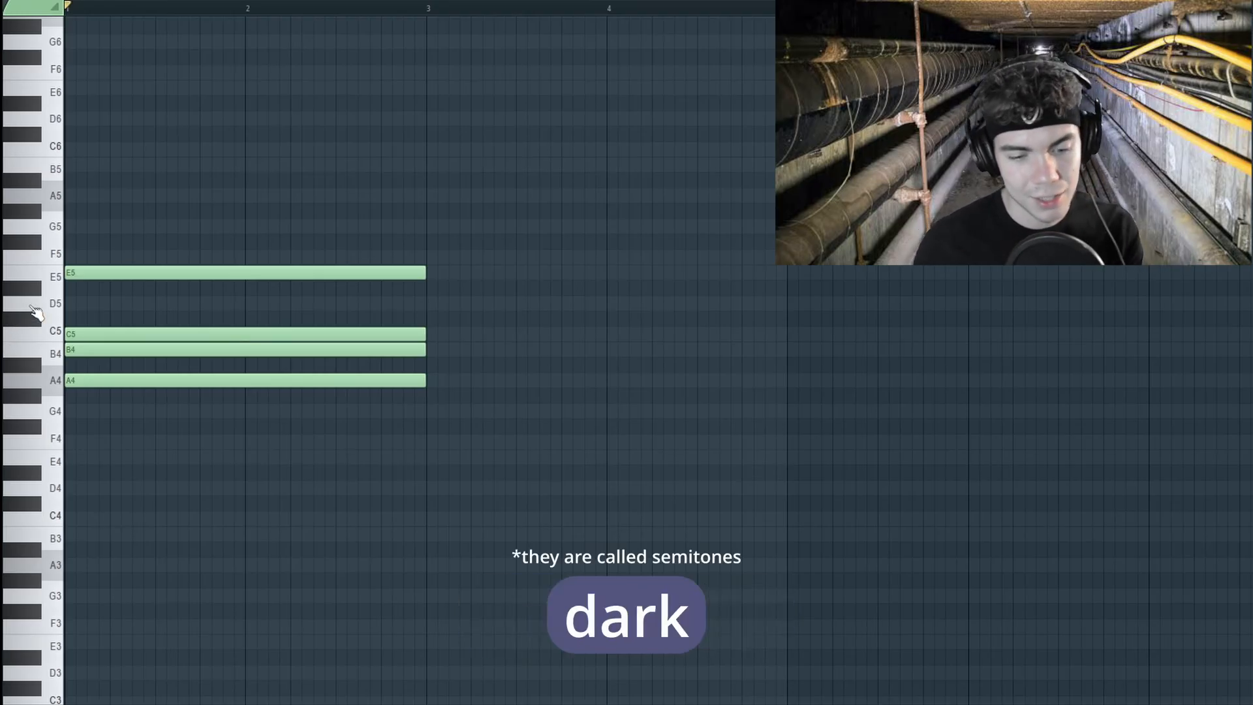
pyautogui.press('space')
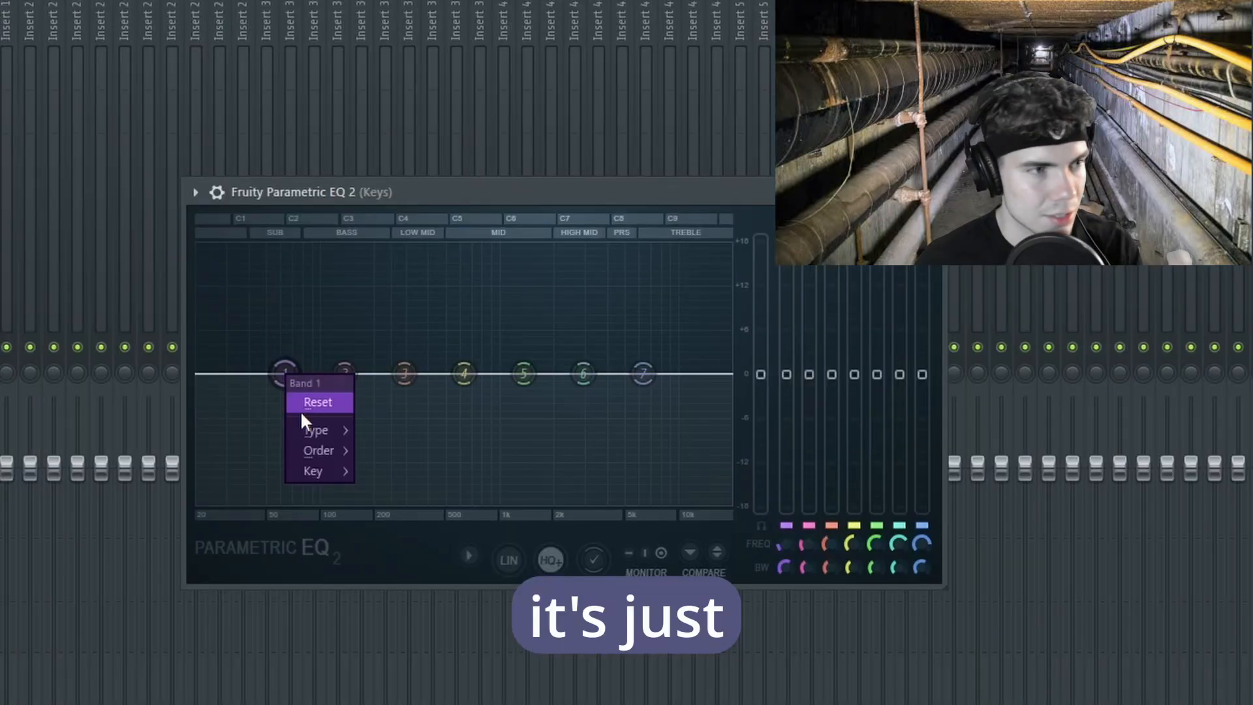
# Set band 1 of the Keys EQ to high pass and band 7 to low pass, narrow the range and play it
pyautogui.moveTo(320, 436)
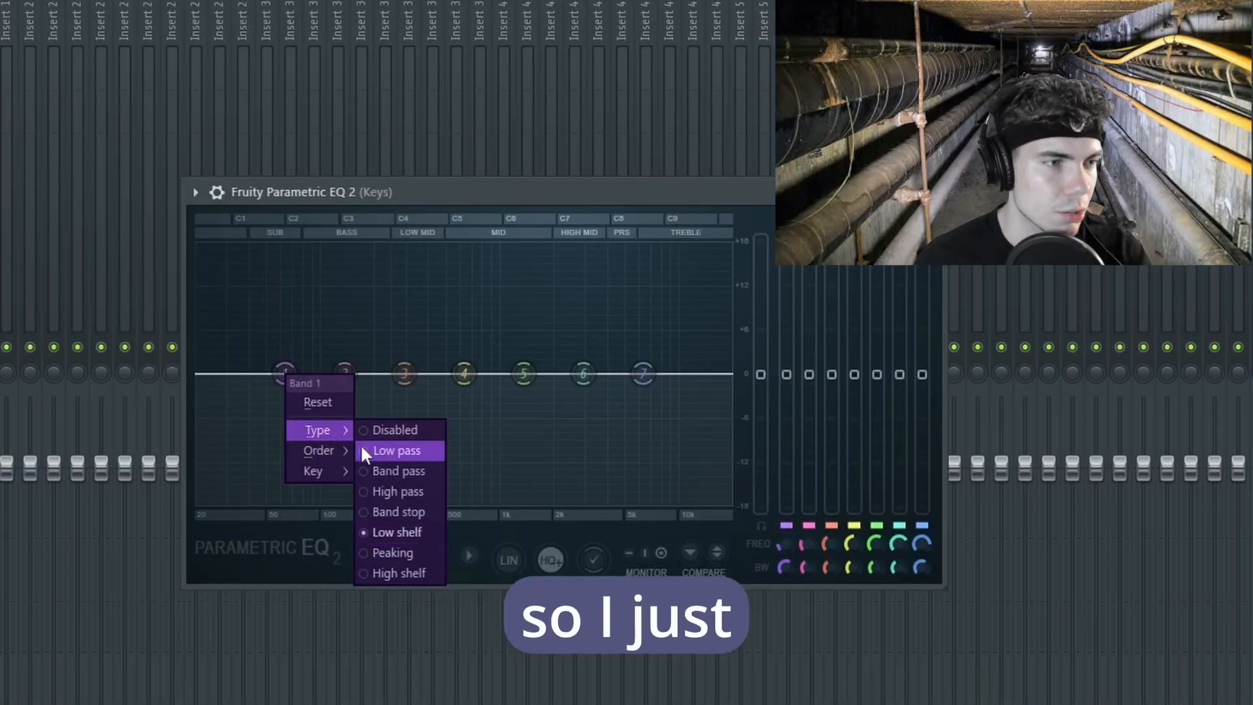
pyautogui.click(386, 491)
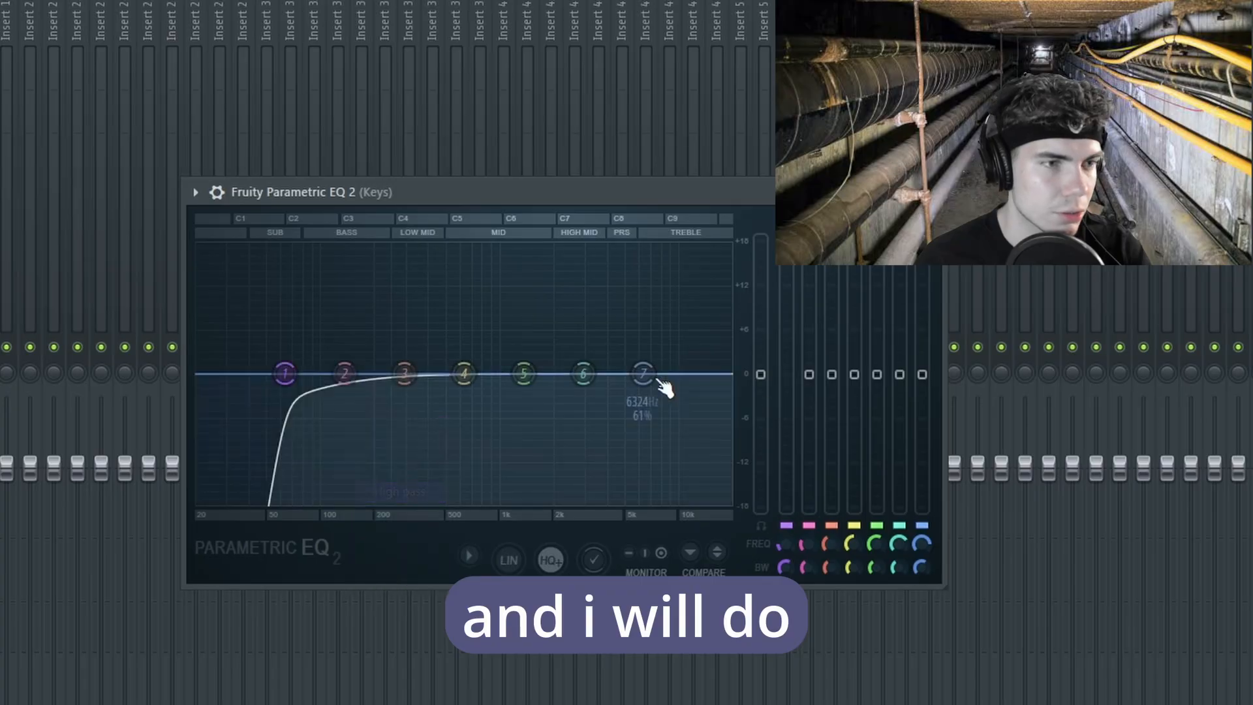
pyautogui.rightClick(644, 374)
pyautogui.moveTo(682, 436)
pyautogui.click(754, 450)
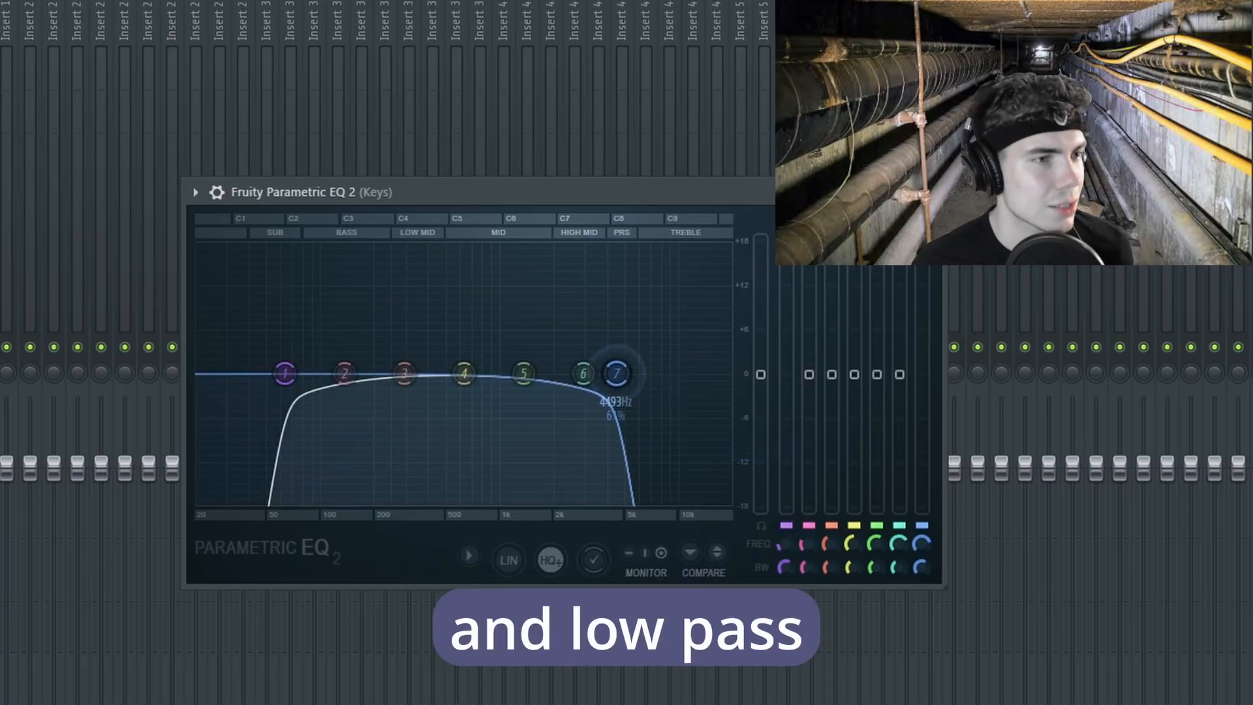
pyautogui.moveTo(283, 373); pyautogui.dragTo(363, 374)
pyautogui.press('space')
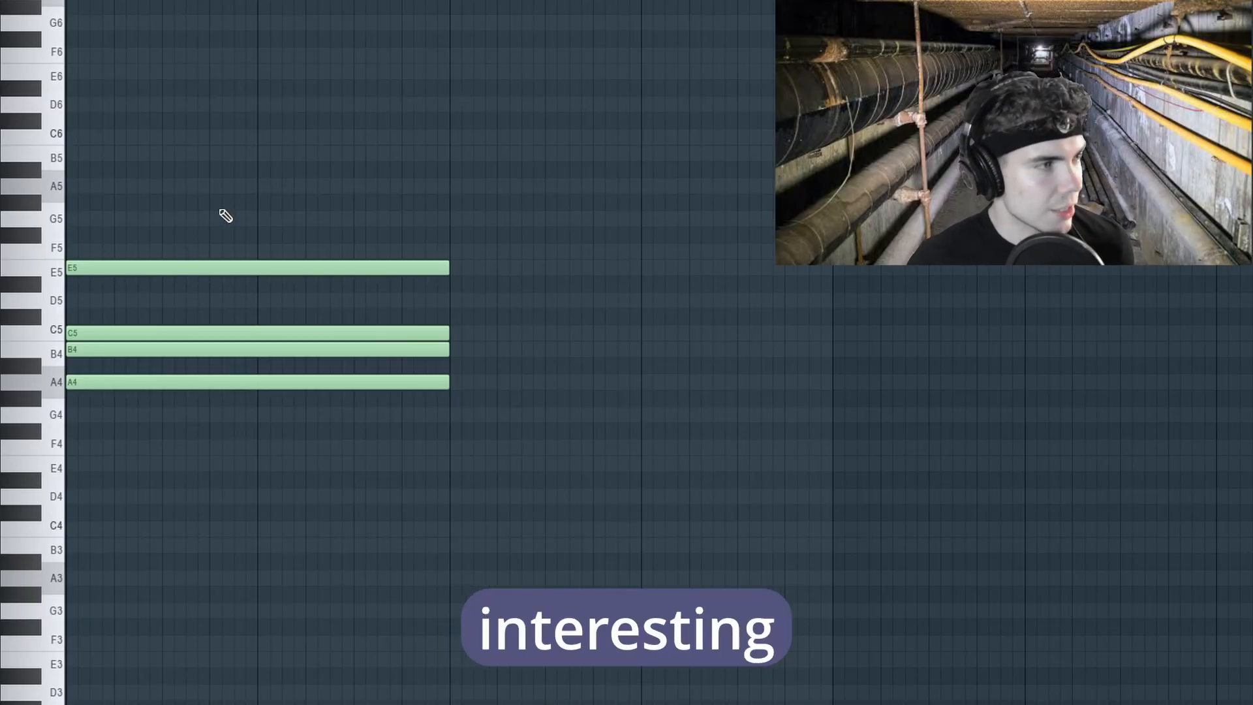
# Slice the C5 and B4 notes into four pieces each and the A4 note into three, checking the rhythm by playback
pyautogui.press('c')
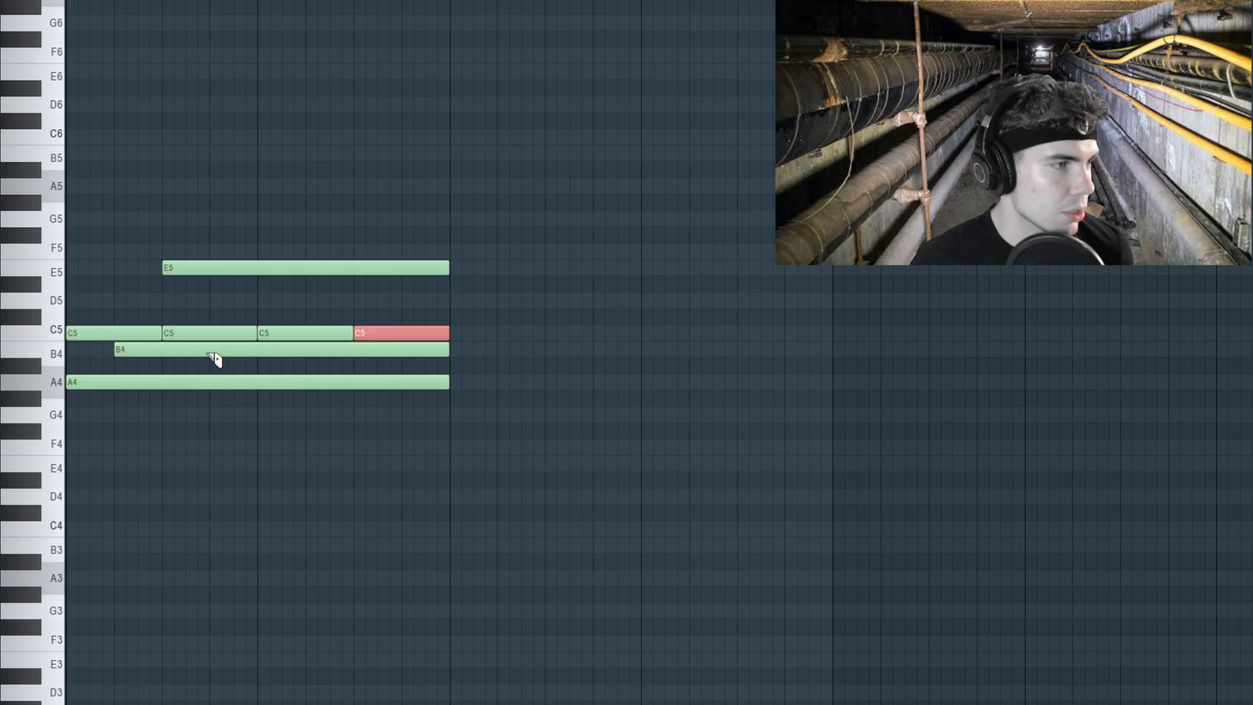
pyautogui.press('space')
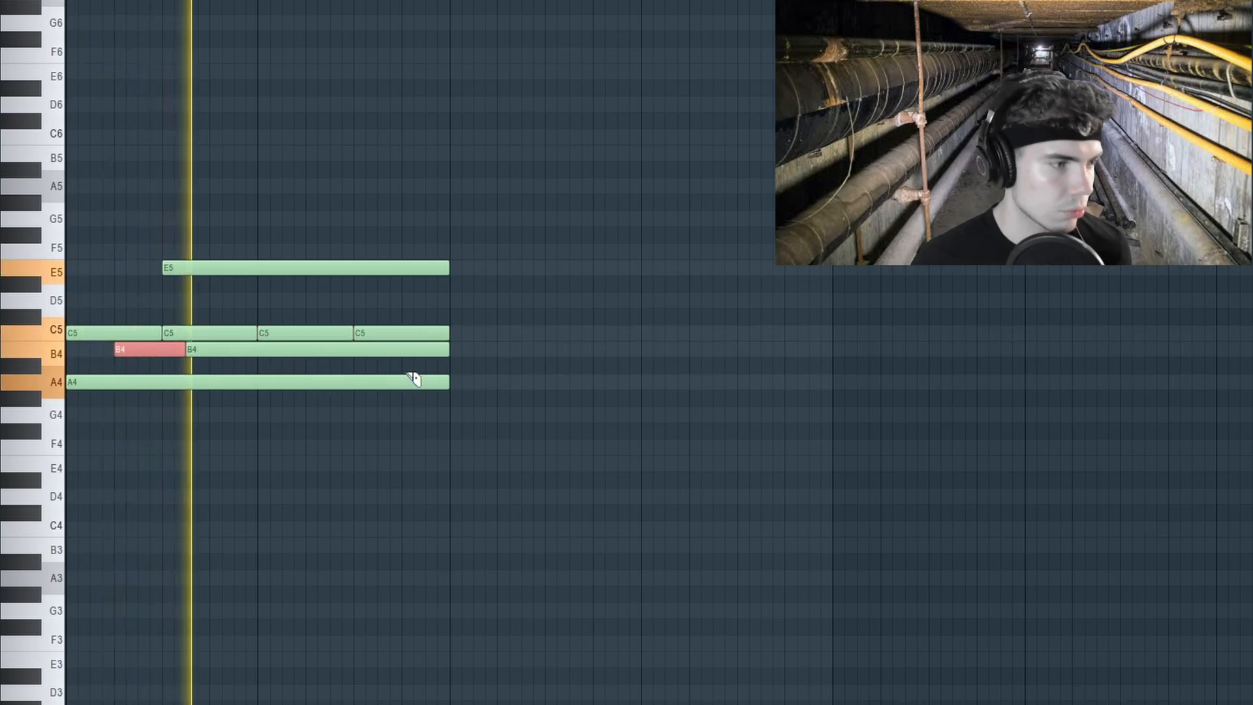
pyautogui.press('space')
pyautogui.click(308, 354)
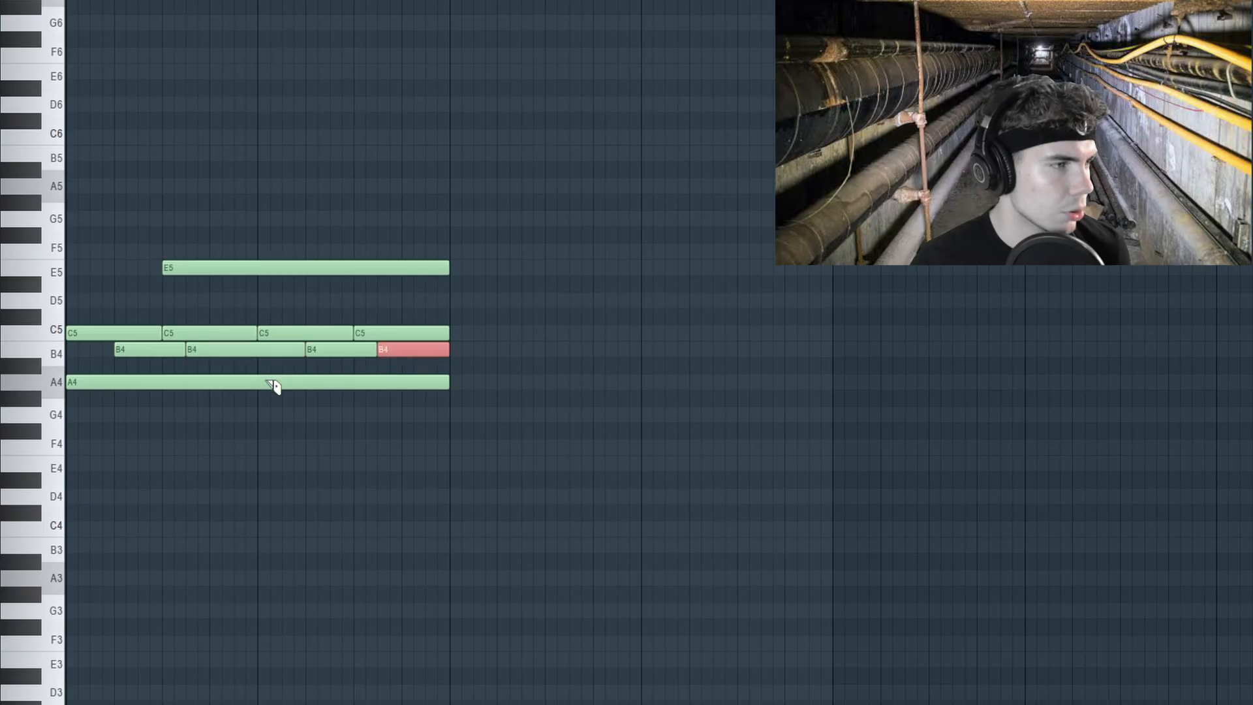
pyautogui.press('space')
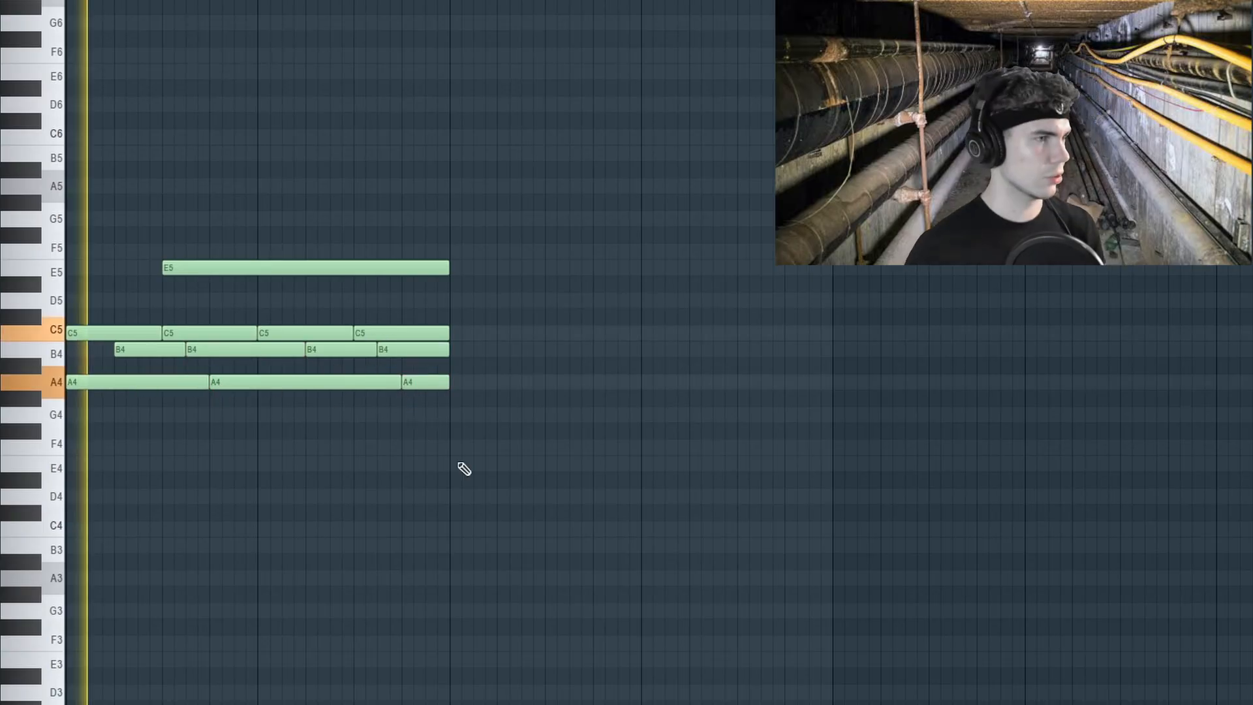
pyautogui.press('space')
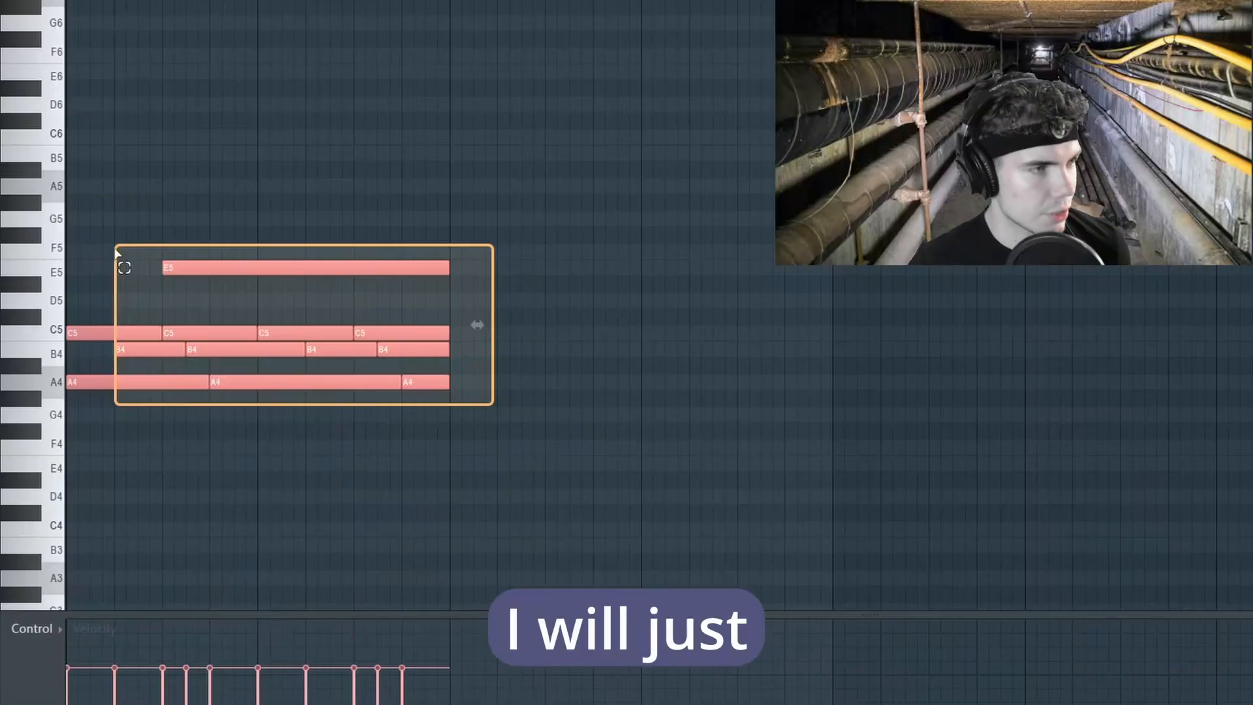
# Duplicate the two-bar melody after itself and add a short D5 note at the end of bar 4
pyautogui.hotkey('ctrl', 'b')
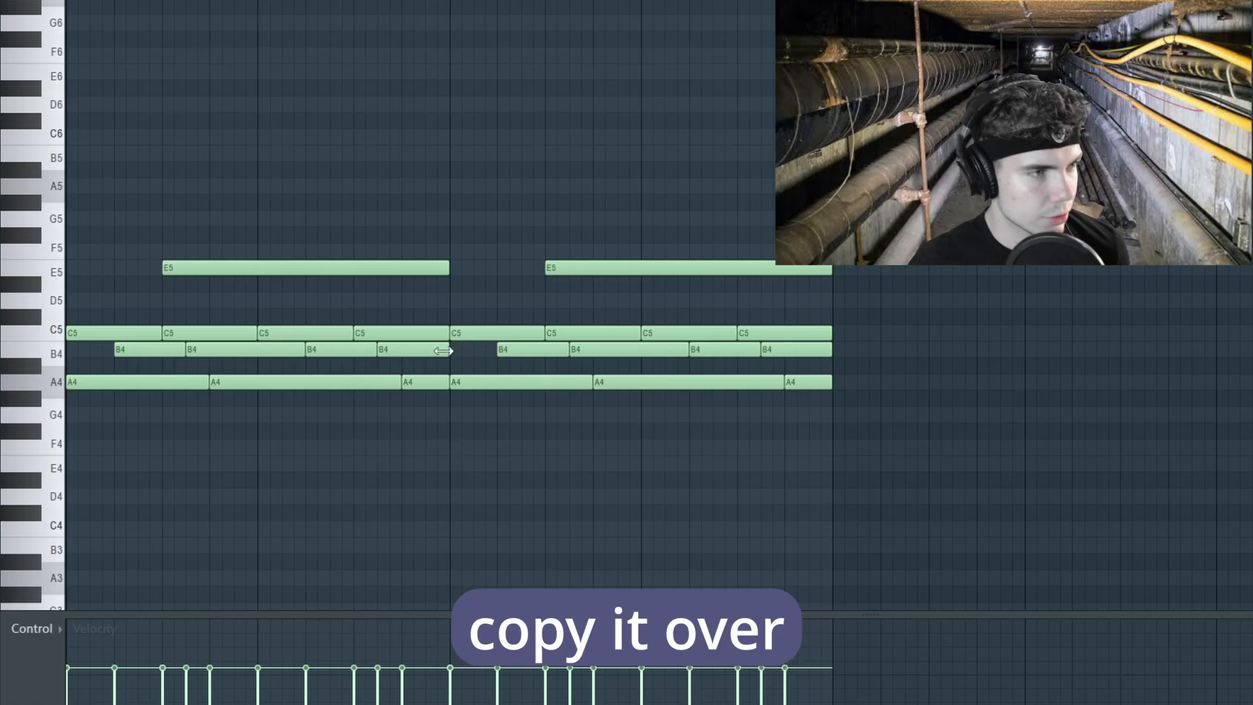
pyautogui.moveTo(443, 351); pyautogui.dragTo(489, 359)
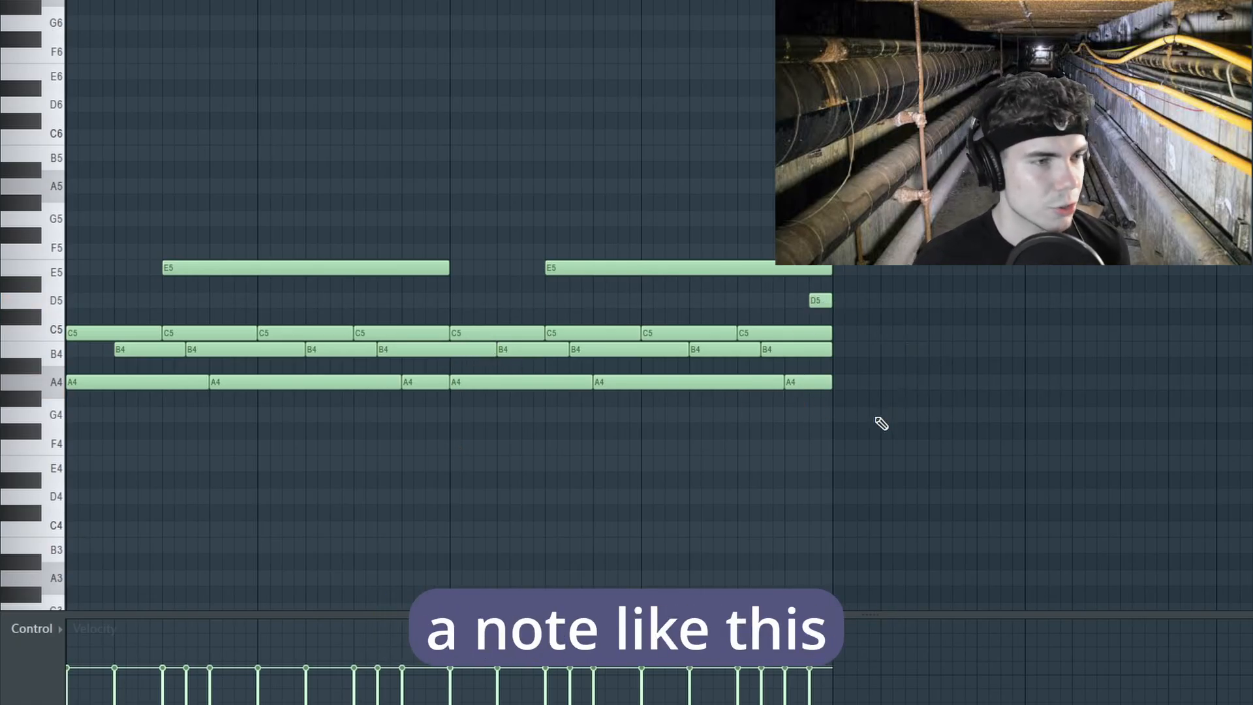
# Chop the A4 note just before bar 4 into short repeated notes and play back the melody
pyautogui.press('c')
pyautogui.click(621, 385)
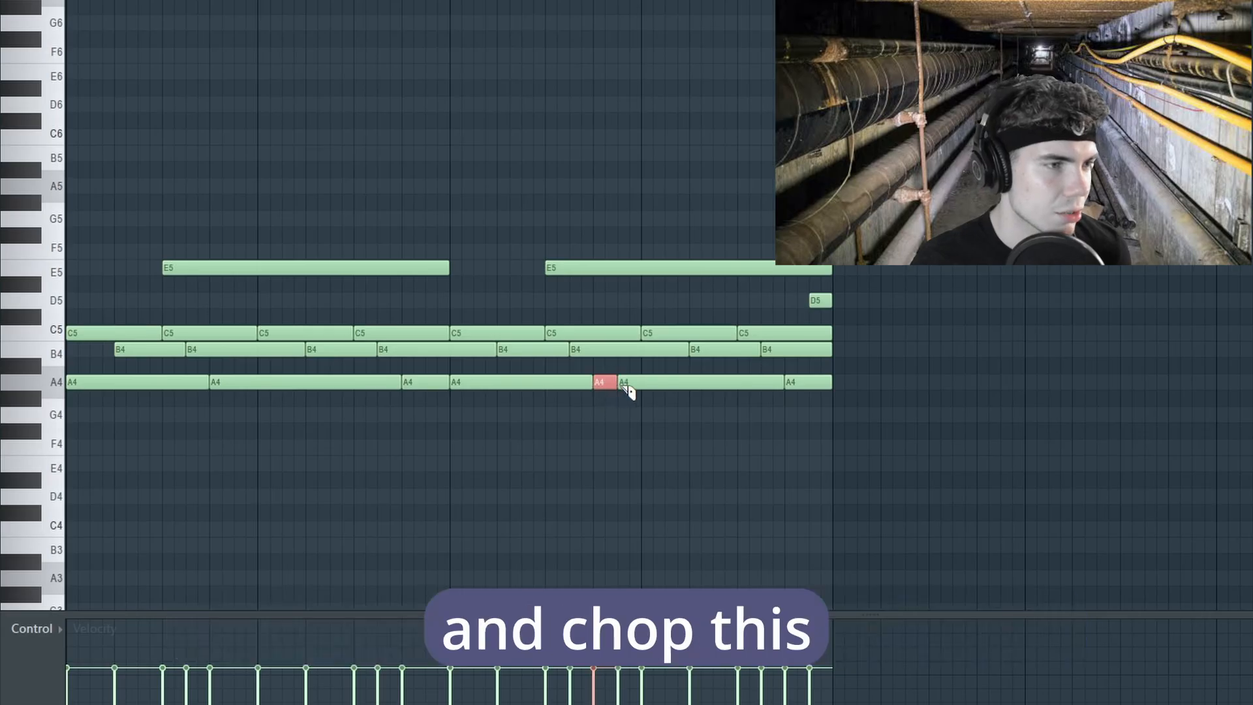
pyautogui.press('space')
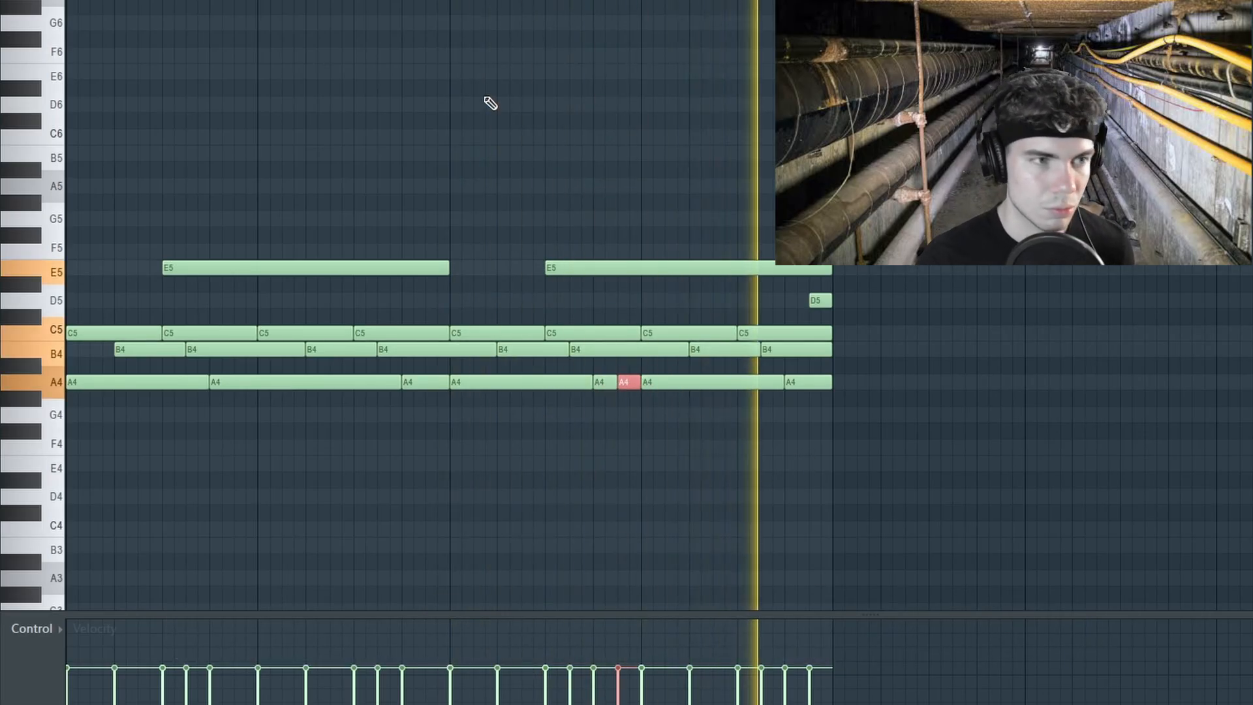
pyautogui.press('space')
# Select all B4 notes and vary their velocities in an alternating lower and higher pattern
pyautogui.moveTo(845, 344); pyautogui.dragTo(138, 360)
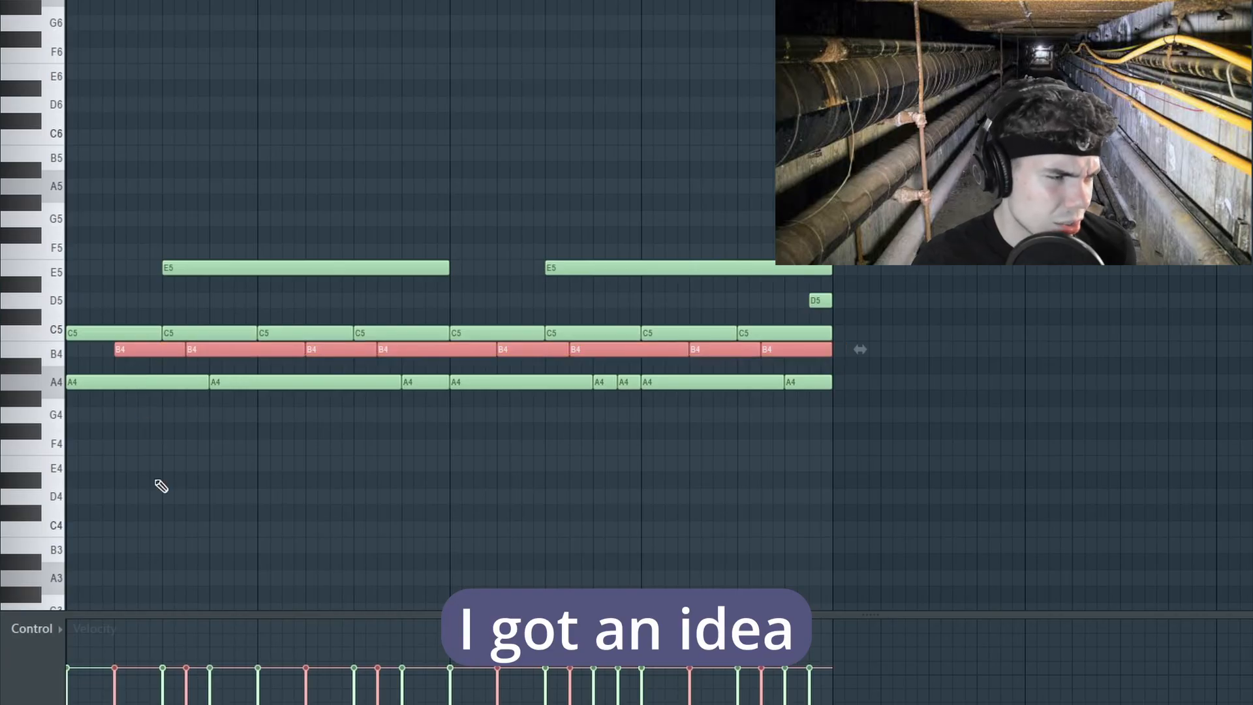
pyautogui.moveTo(155, 650)
pyautogui.mouseDown()
pyautogui.moveTo(316, 660)
pyautogui.moveTo(399, 640)
pyautogui.mouseUp()
pyautogui.moveTo(514, 666); pyautogui.dragTo(591, 636)
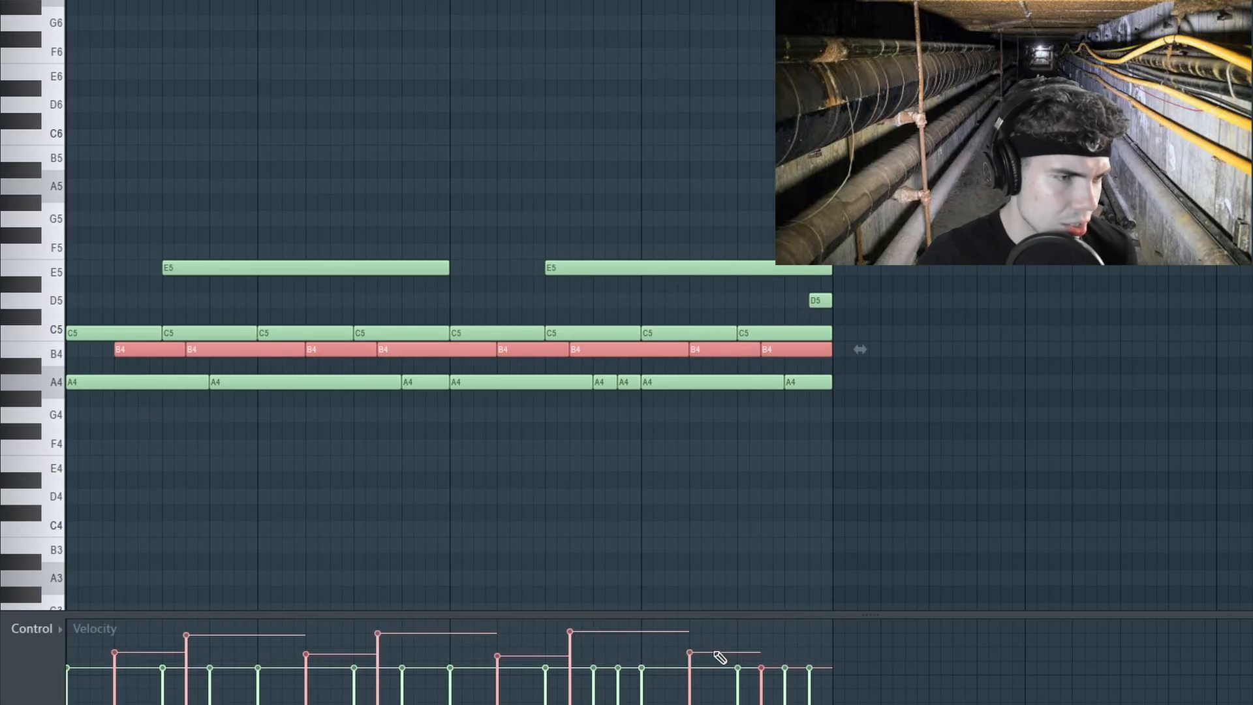
# Lower the velocity of all A4 notes by scaling their levels and play back the melody
pyautogui.moveTo(875, 375); pyautogui.dragTo(180, 392)
pyautogui.hotkey('alt', 'x')
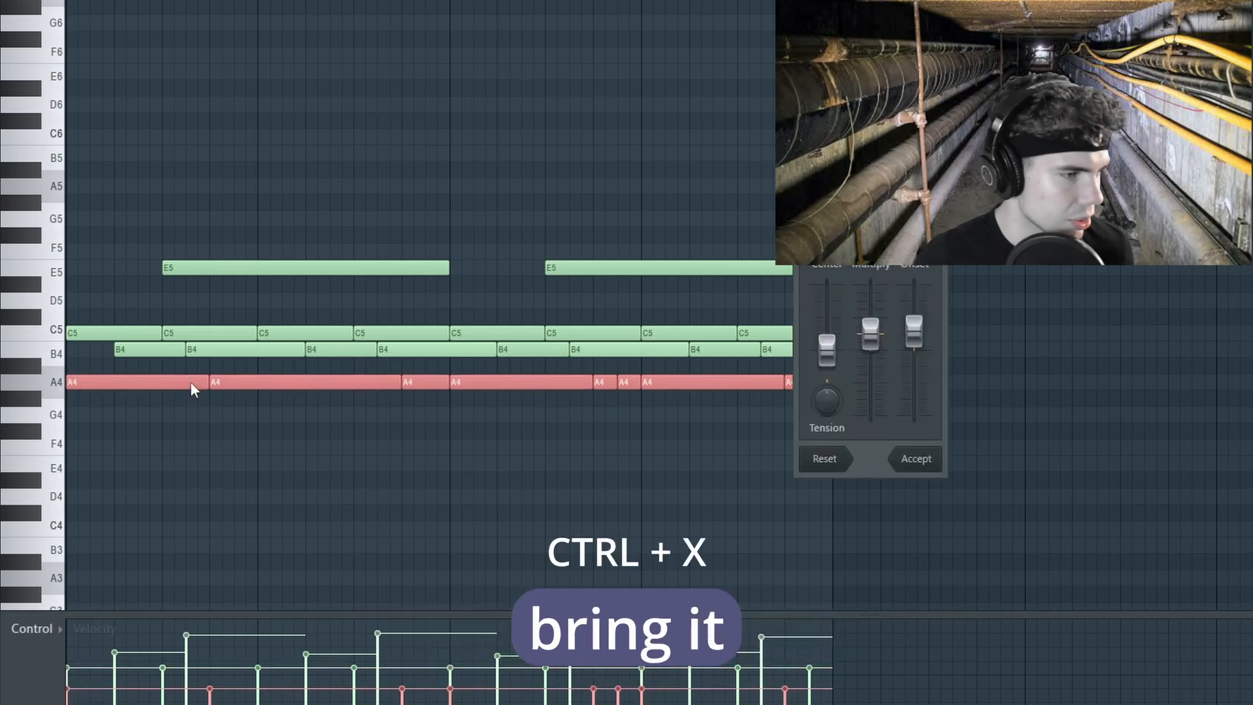
pyautogui.press('Return')
pyautogui.moveTo(883, 267); pyautogui.dragTo(342, 264)
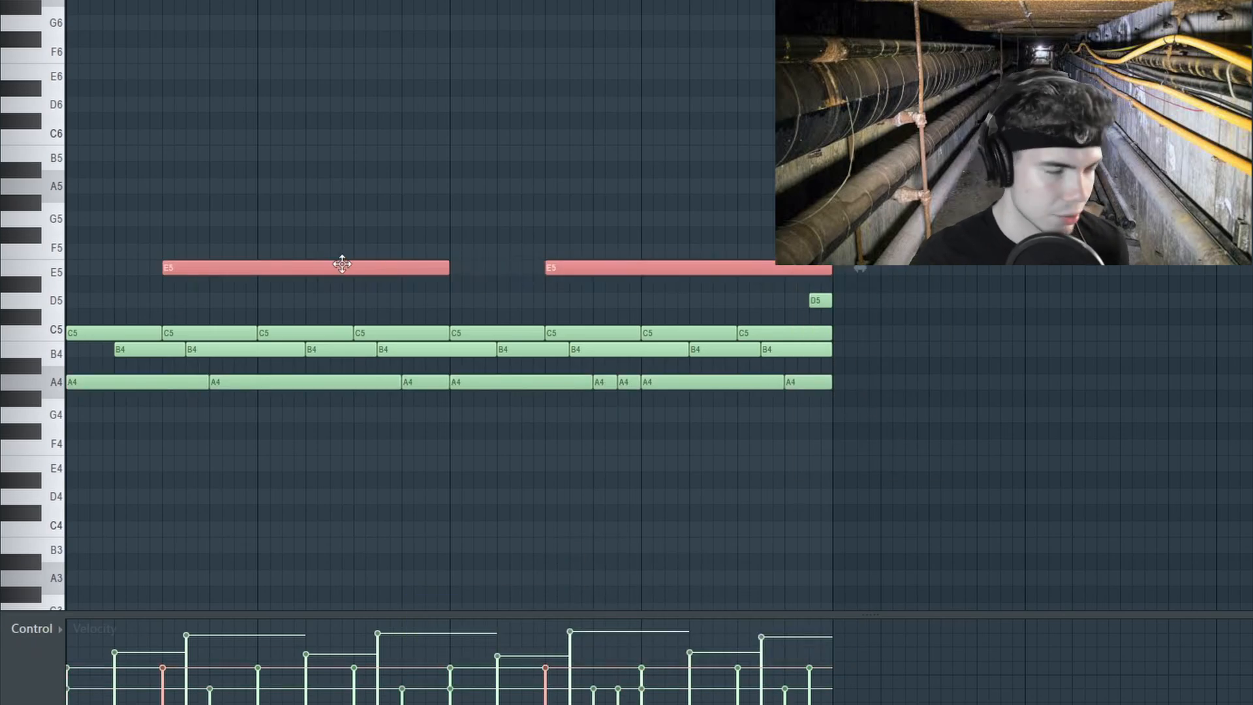
pyautogui.keyDown('ctrl'); pyautogui.click(496, 497); pyautogui.keyUp('ctrl')
pyautogui.press('space')
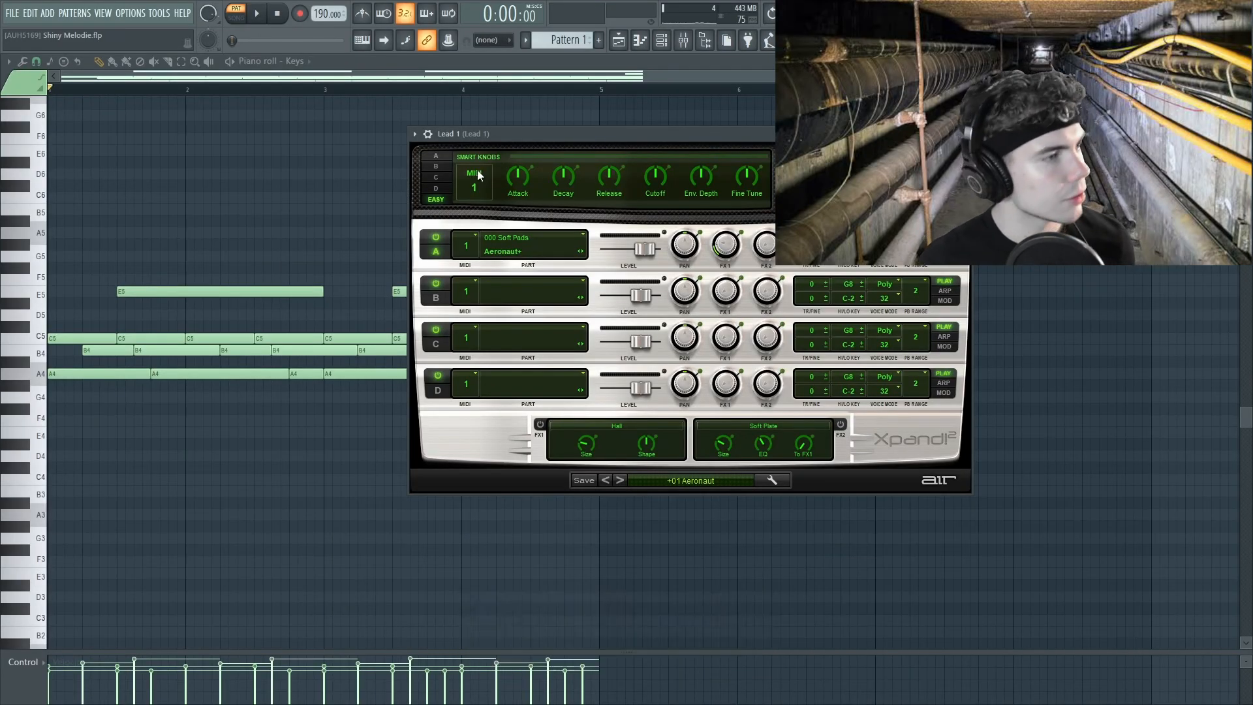
# Audition the melody and load the first Soft Leads preset on the Lead 1 Xpand!2 instrument
pyautogui.press('space')
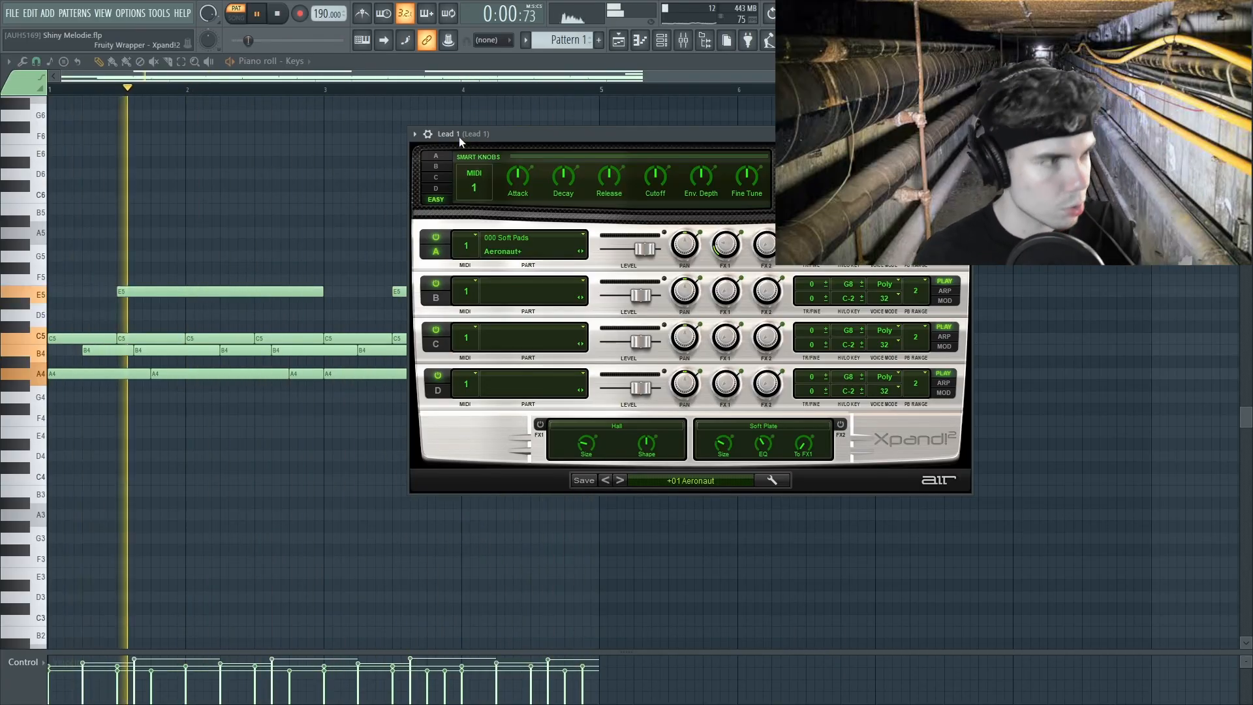
pyautogui.press('space')
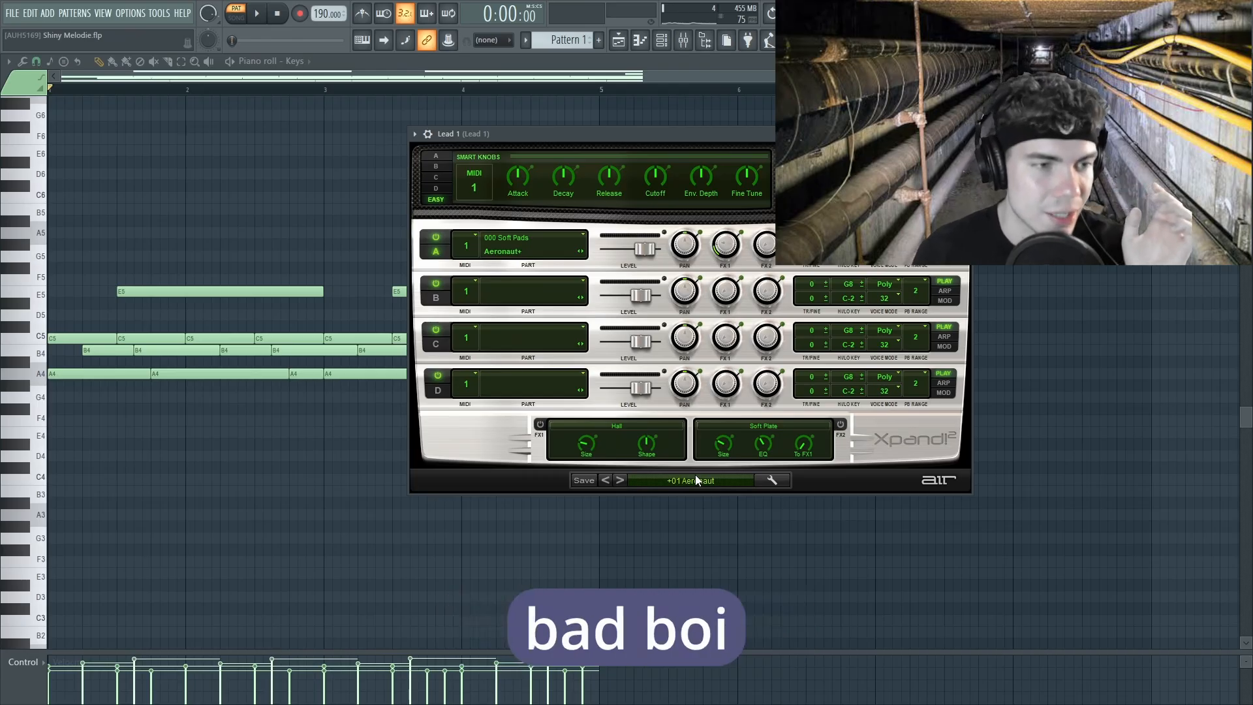
pyautogui.click(696, 481)
pyautogui.moveTo(690, 526)
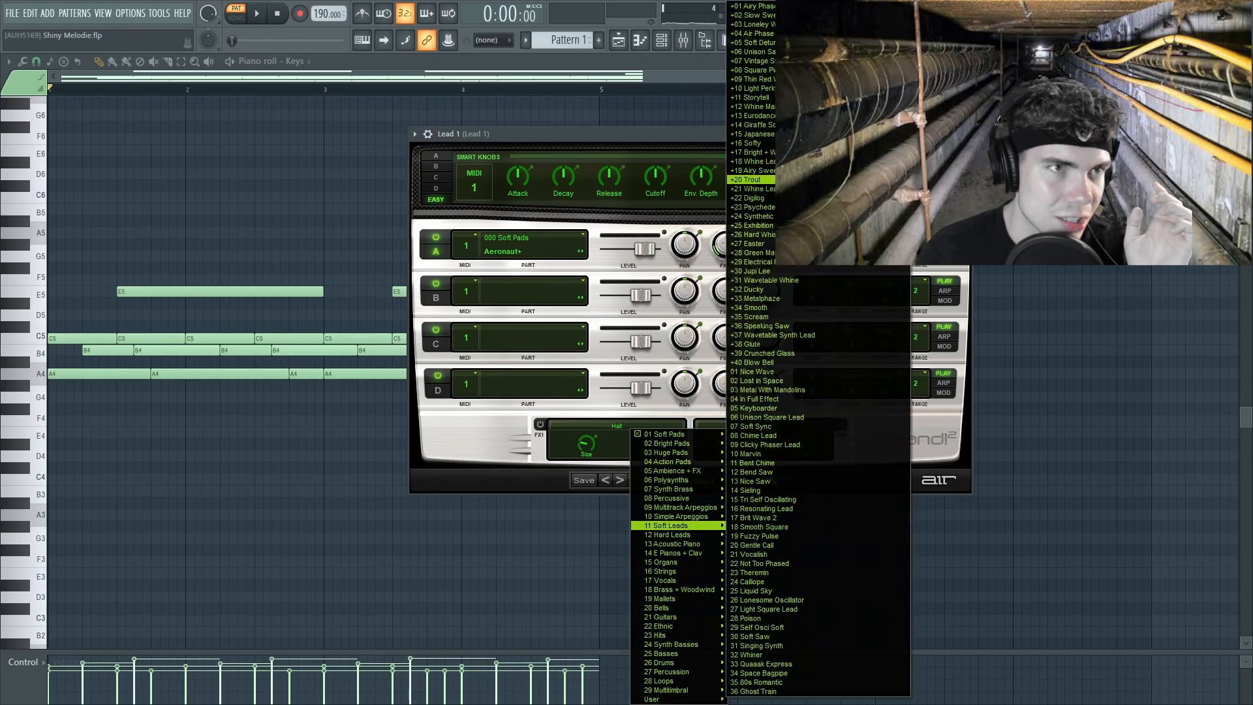
pyautogui.click(754, 6)
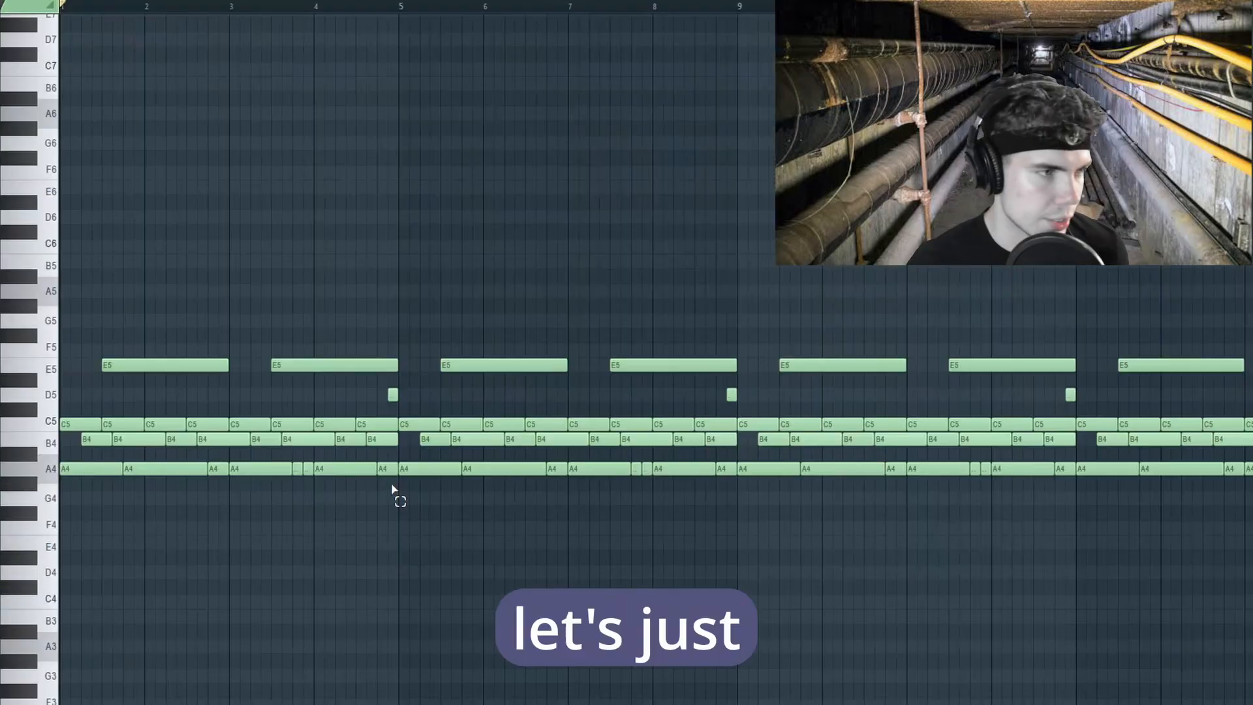
# Copy the first four bars of the Keys melody into Lead 1, transpose them up one octave and play them
pyautogui.moveTo(393, 491); pyautogui.dragTo(106, 337)
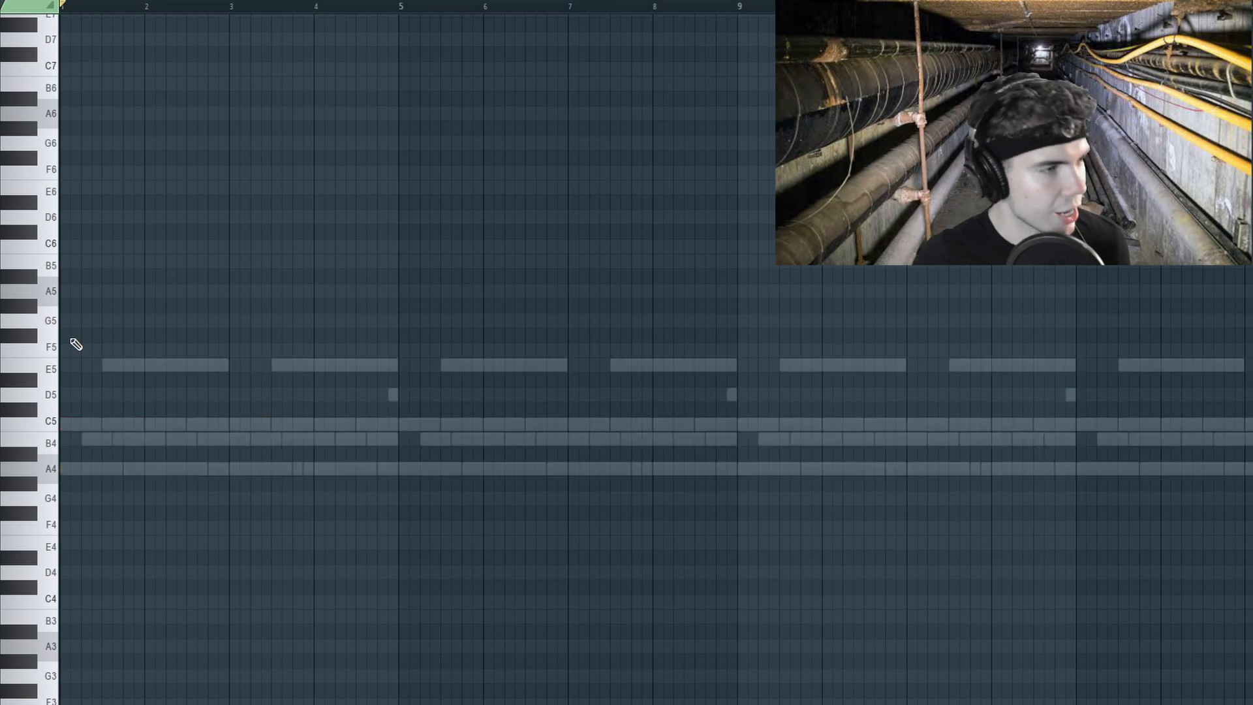
pyautogui.press('space')
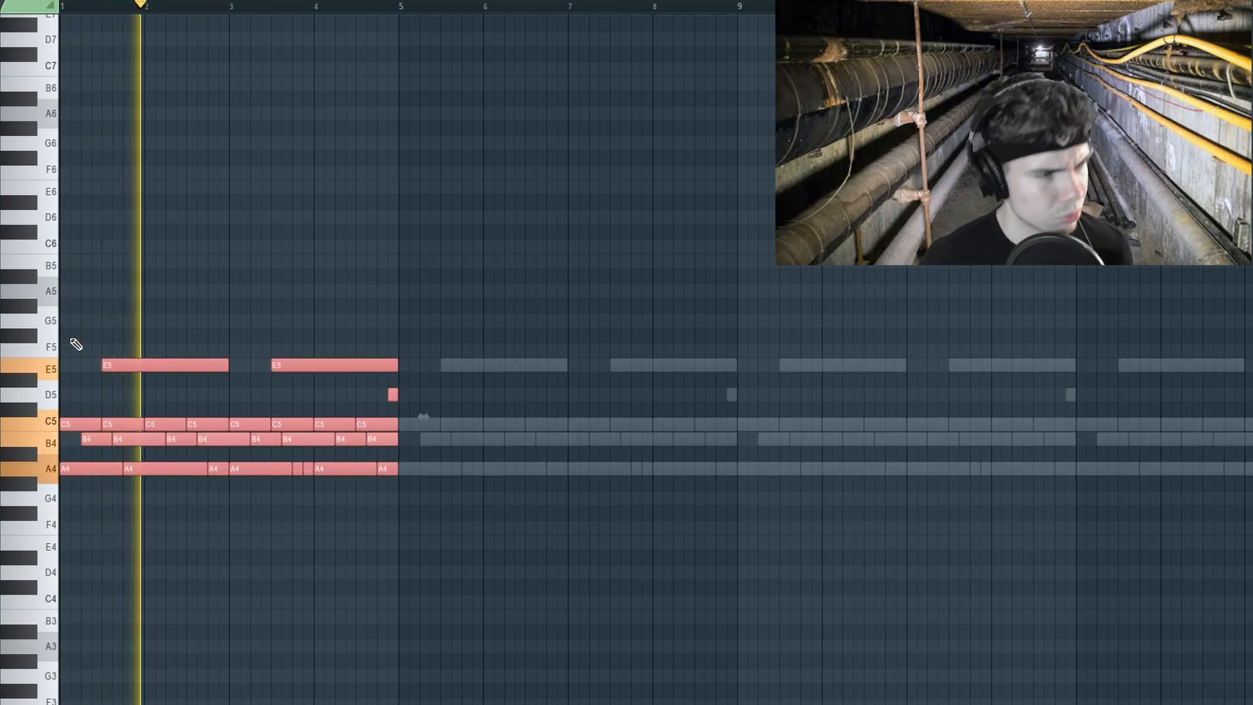
pyautogui.press('space')
pyautogui.hotkey('ctrl', 'Up')
pyautogui.press('space')
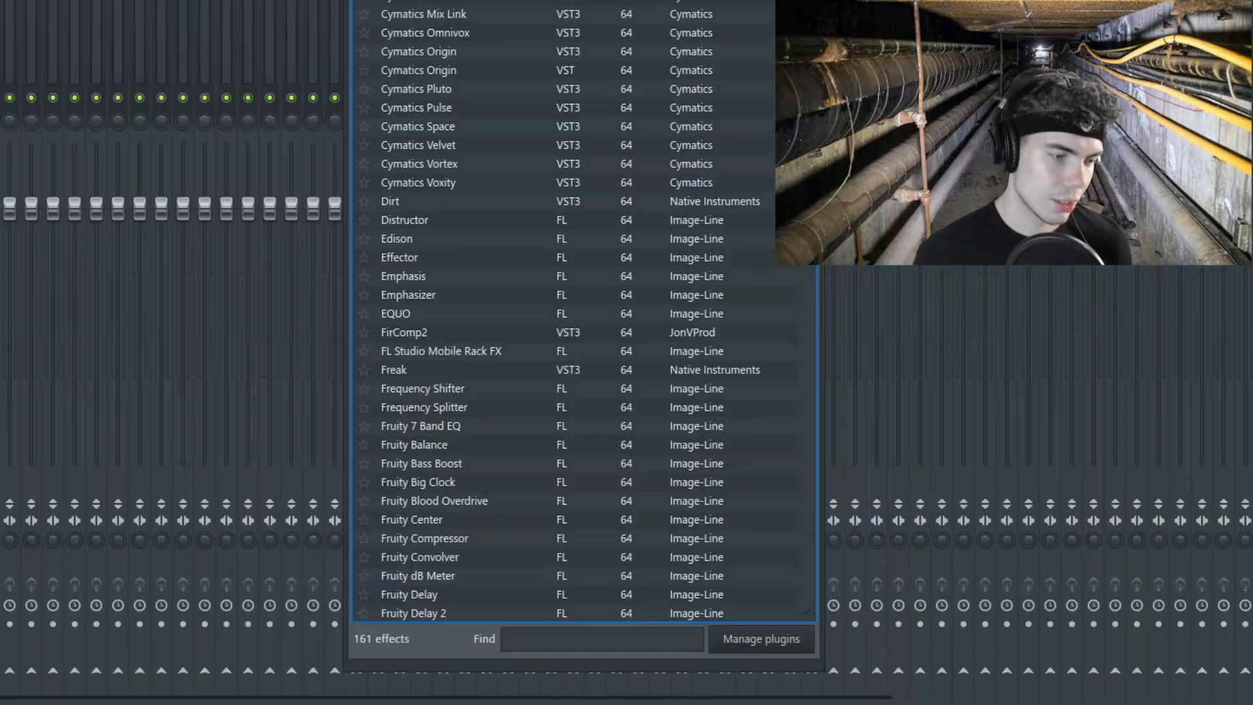
# Search the effect plugins for "deja" and load the matching effect on the mixer track
pyautogui.write('de')
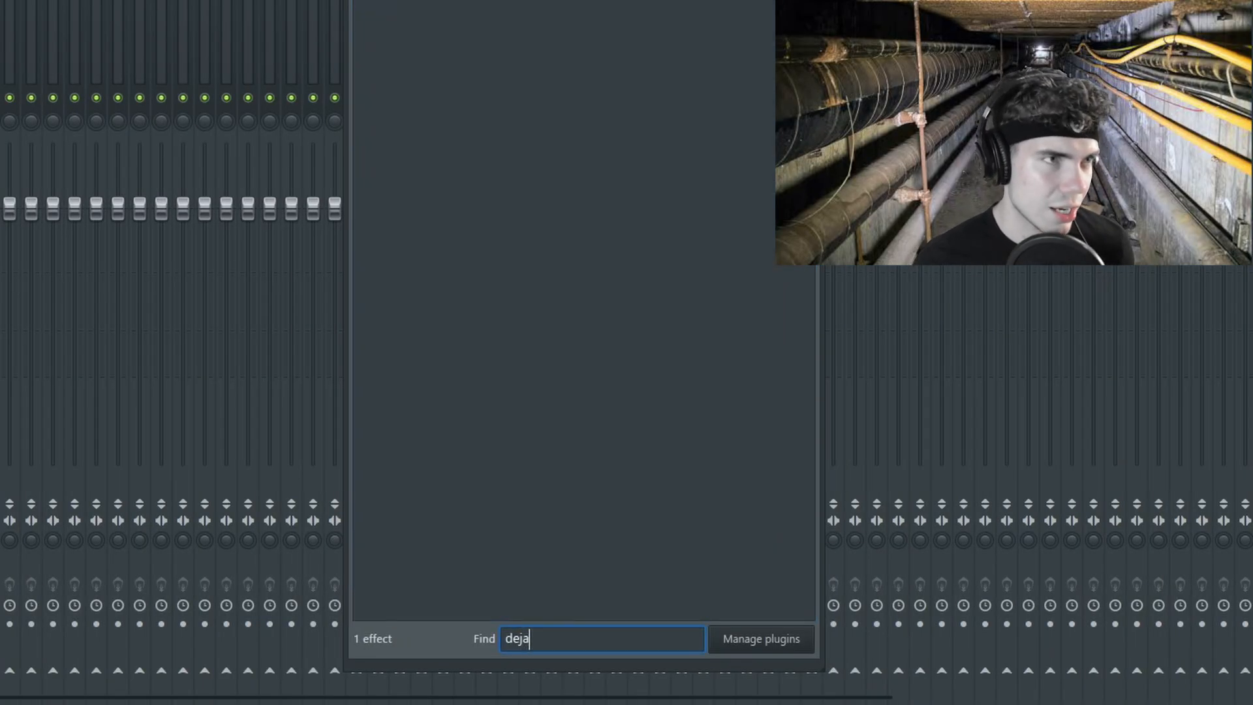
pyautogui.write('ja')
pyautogui.press('Return')
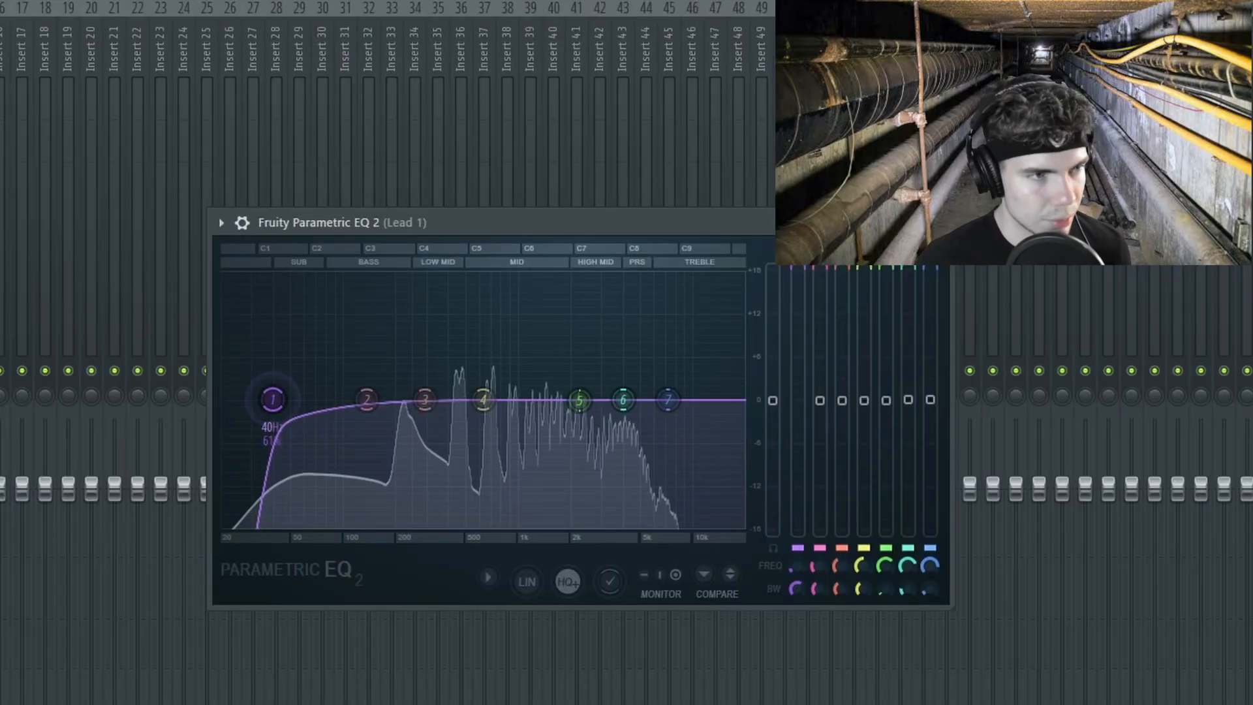
# Raise the high-pass band 1 of the Lead 1 EQ to above 1 kHz and shift band 7 to a lower frequency
pyautogui.moveTo(266, 398); pyautogui.dragTo(534, 399)
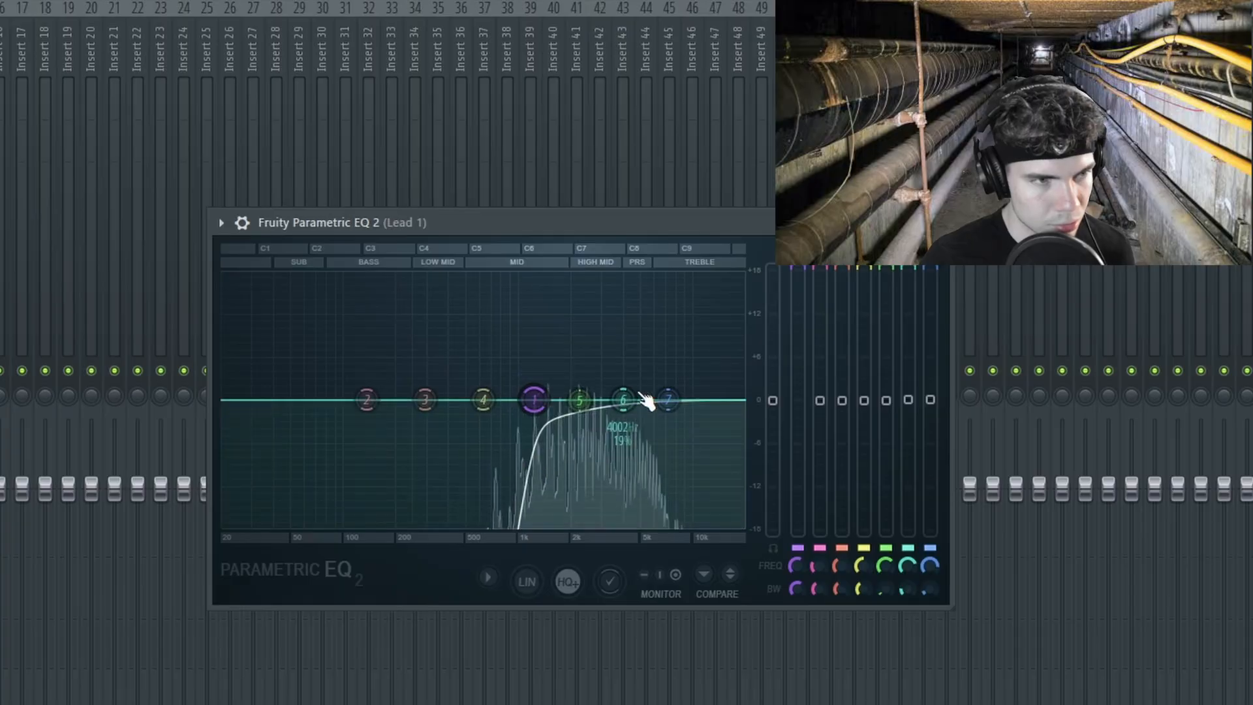
pyautogui.moveTo(667, 399); pyautogui.dragTo(618, 414)
pyautogui.scroll(-2, 619, 420)
pyautogui.moveTo(536, 402); pyautogui.dragTo(548, 402)
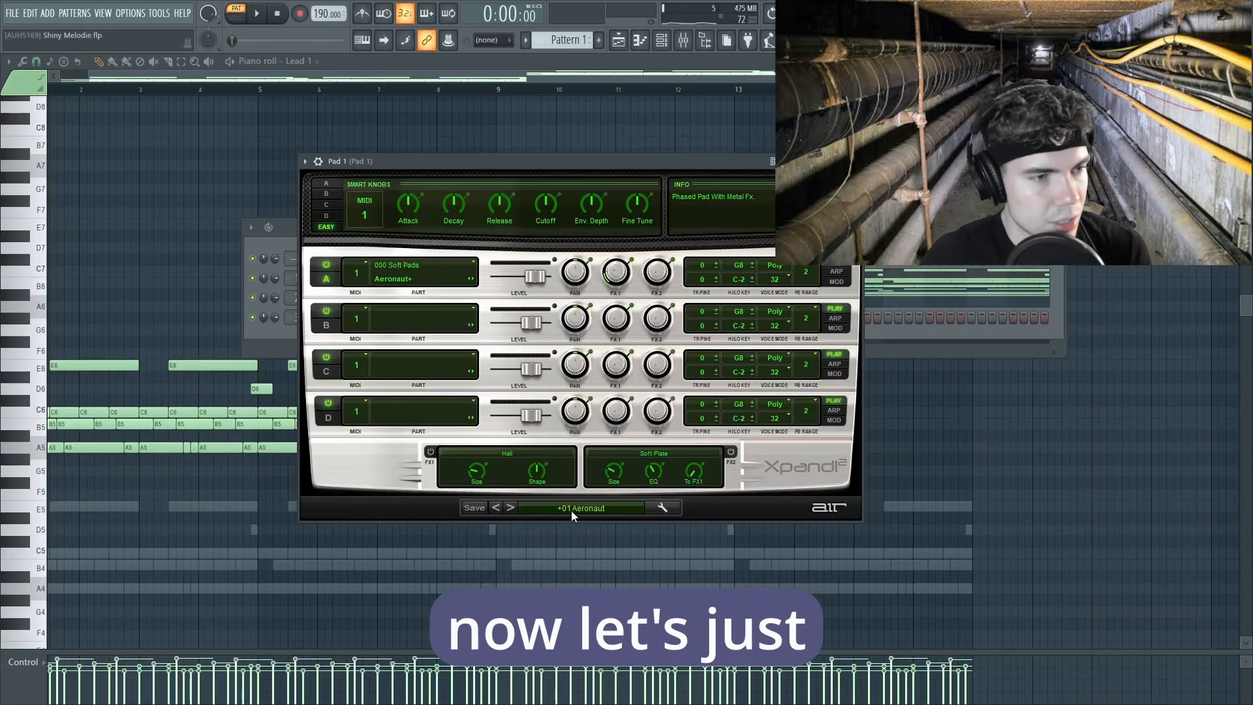
# Load the Soft Pads preset +16 Big Sweeper on the Pad 1 Xpand!2 instrument and close its window
pyautogui.click(570, 511)
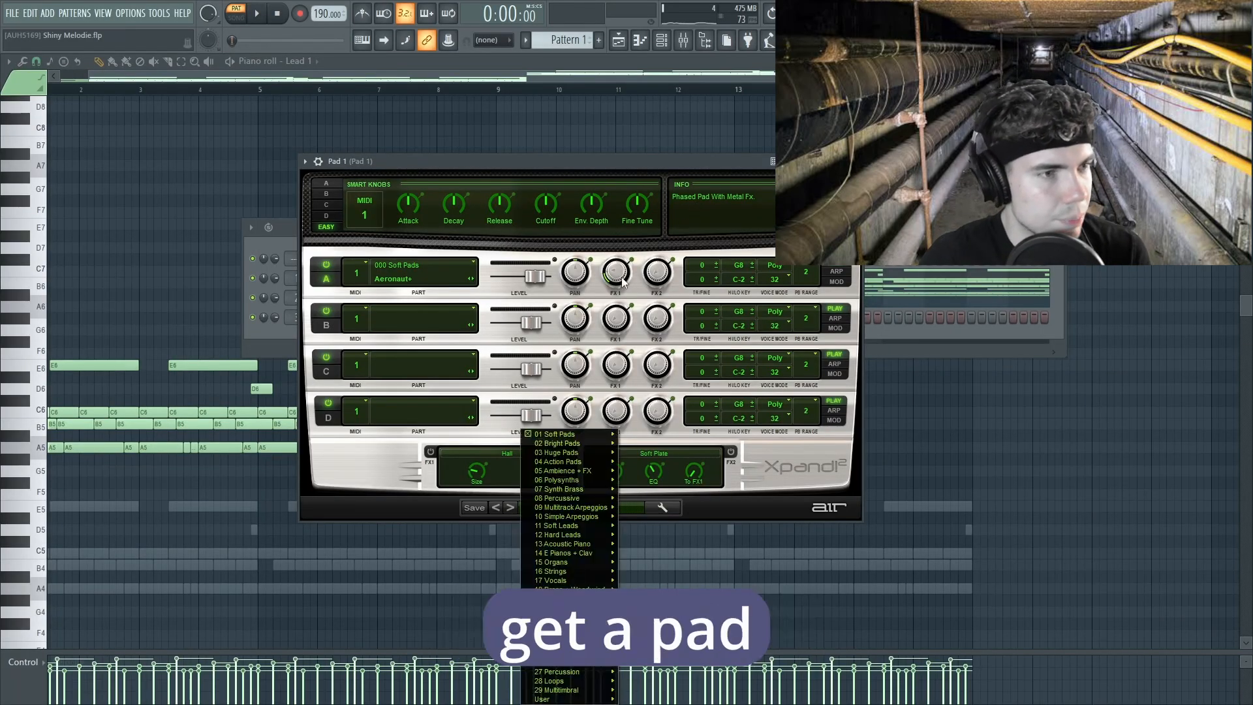
pyautogui.moveTo(554, 435)
pyautogui.click(652, 143)
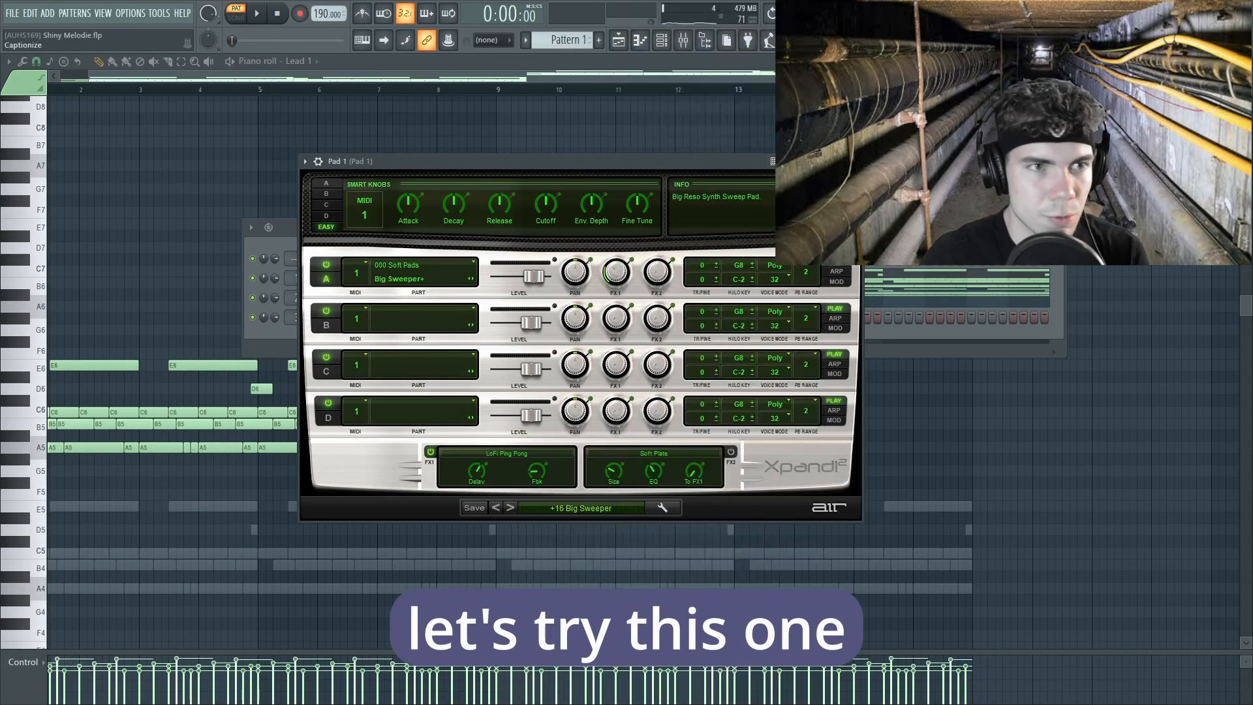
pyautogui.press('Escape')
# Open the piano roll of Pad 1 and place a one-bar A4 note at the start of the pattern
pyautogui.rightClick(353, 317)
pyautogui.click(385, 317)
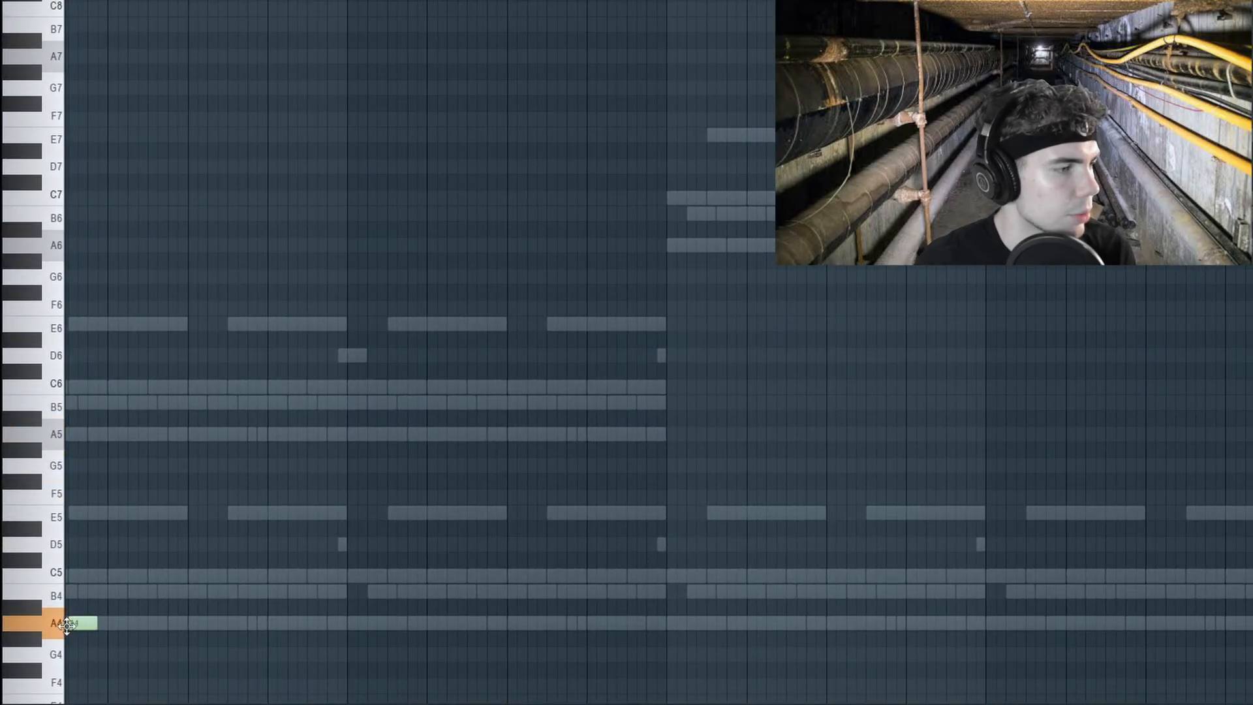
pyautogui.moveTo(67, 625); pyautogui.dragTo(5, 620)
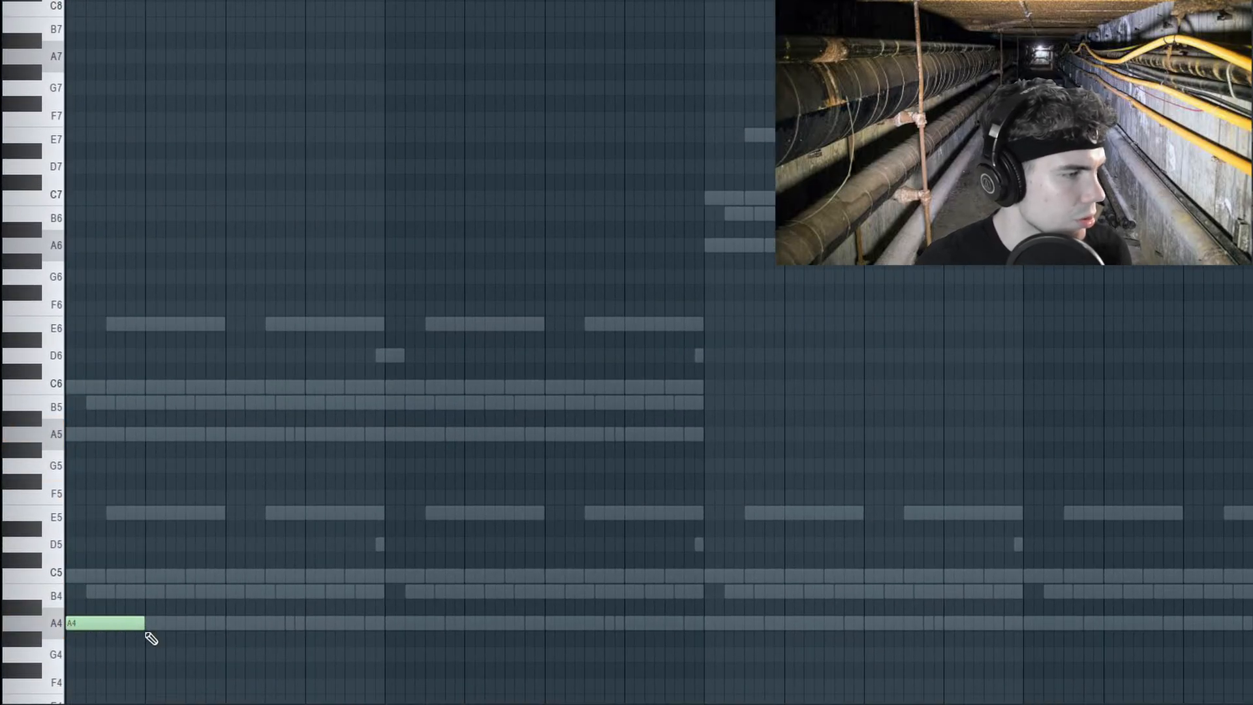
# Add one-bar B4 and C5 notes above the A4 note to form the pad chord and play it back
pyautogui.moveTo(119, 595); pyautogui.dragTo(99, 589)
pyautogui.scroll(-3, 95, 535)
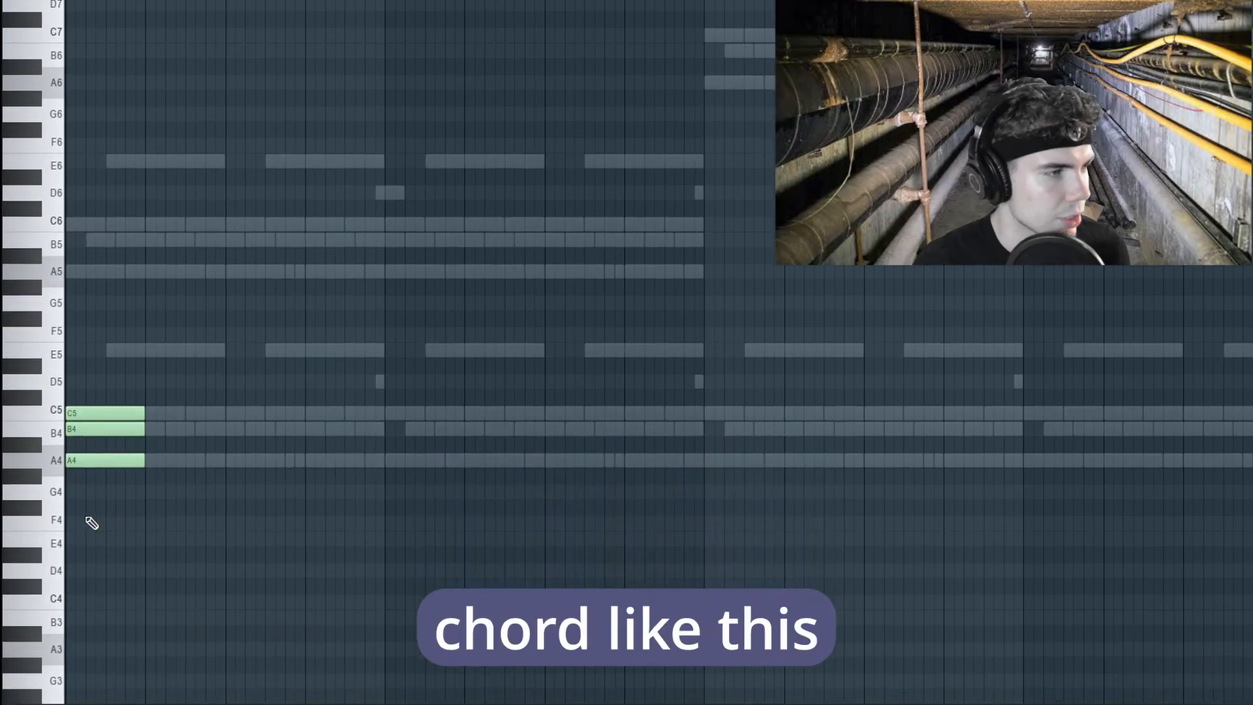
pyautogui.scroll(3, 350, 530)
pyautogui.scroll(-1, 512, 441)
pyautogui.press('space')
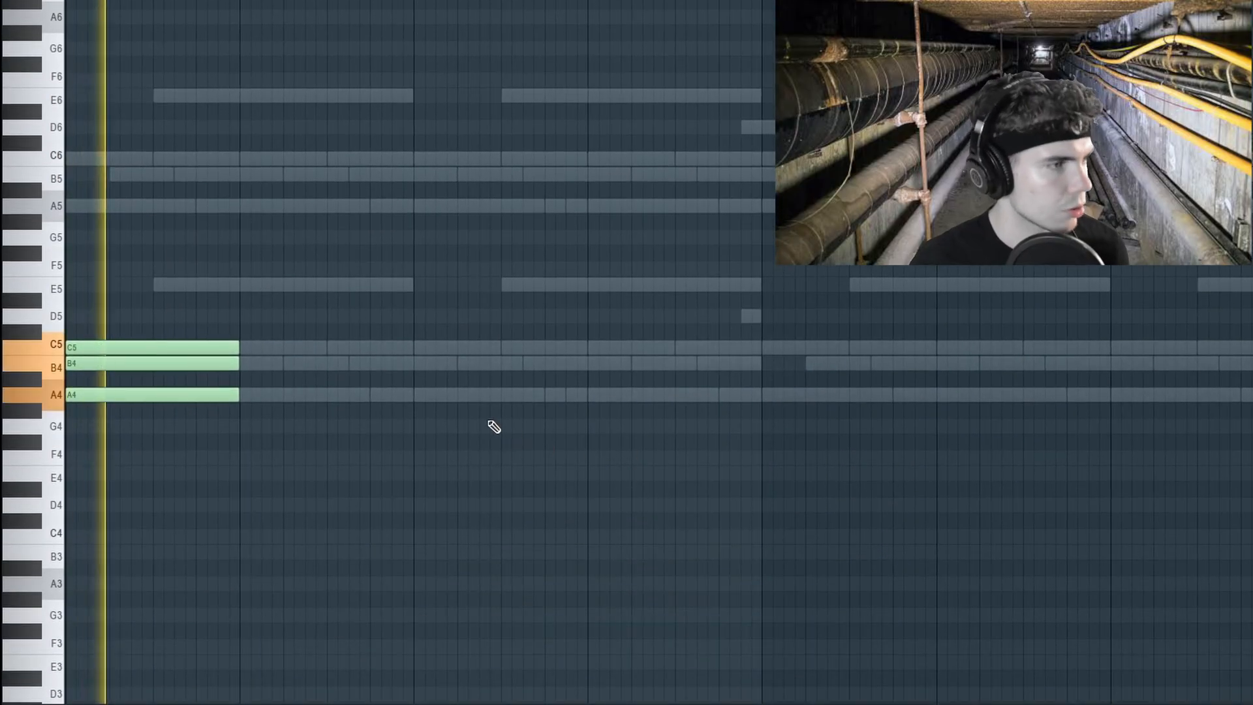
# Copy the three-note pad chord to bars 3, 5 and 7
pyautogui.hotkey('ctrl', 'a')
pyautogui.moveTo(167, 359); pyautogui.dragTo(515, 358)
pyautogui.moveTo(516, 358); pyautogui.dragTo(866, 352)
pyautogui.hotkey('ctrl', 'b')
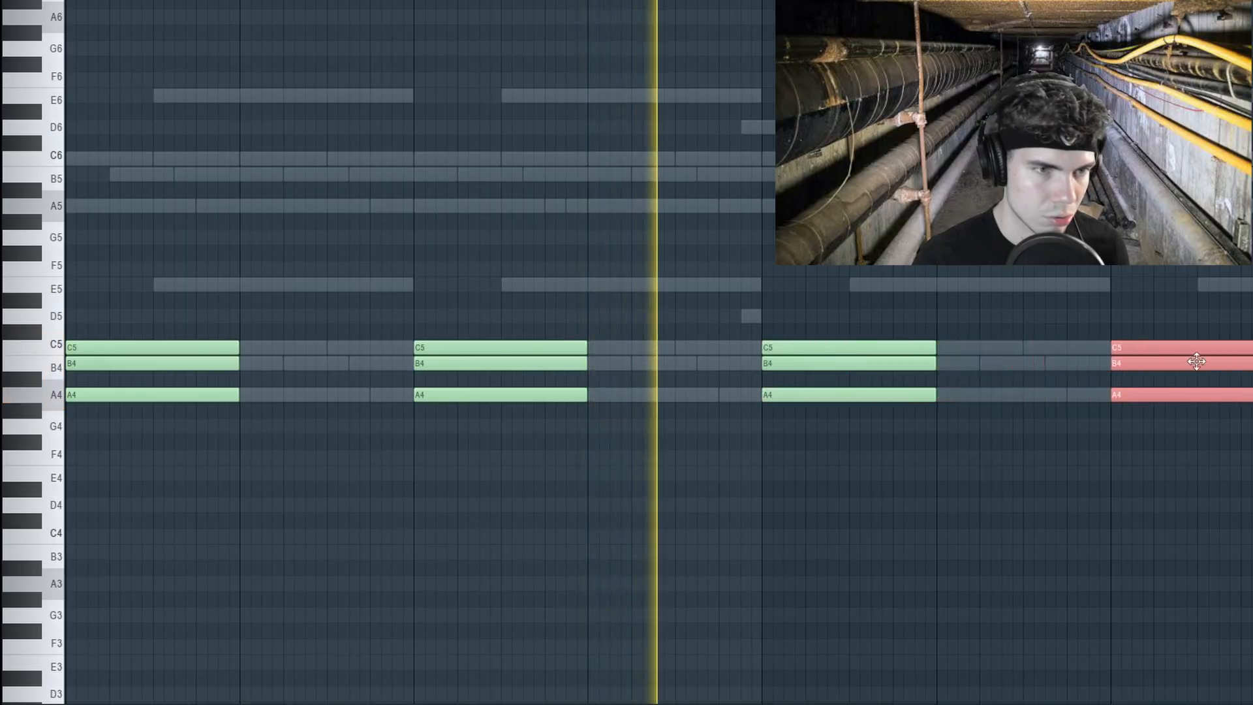
# Duplicate the four pad chords to start at bar 9 and transpose the copies up one octave
pyautogui.scroll(-4, 1029, 487)
pyautogui.moveTo(820, 526); pyautogui.dragTo(142, 275)
pyautogui.hotkey('ctrl', 'b')
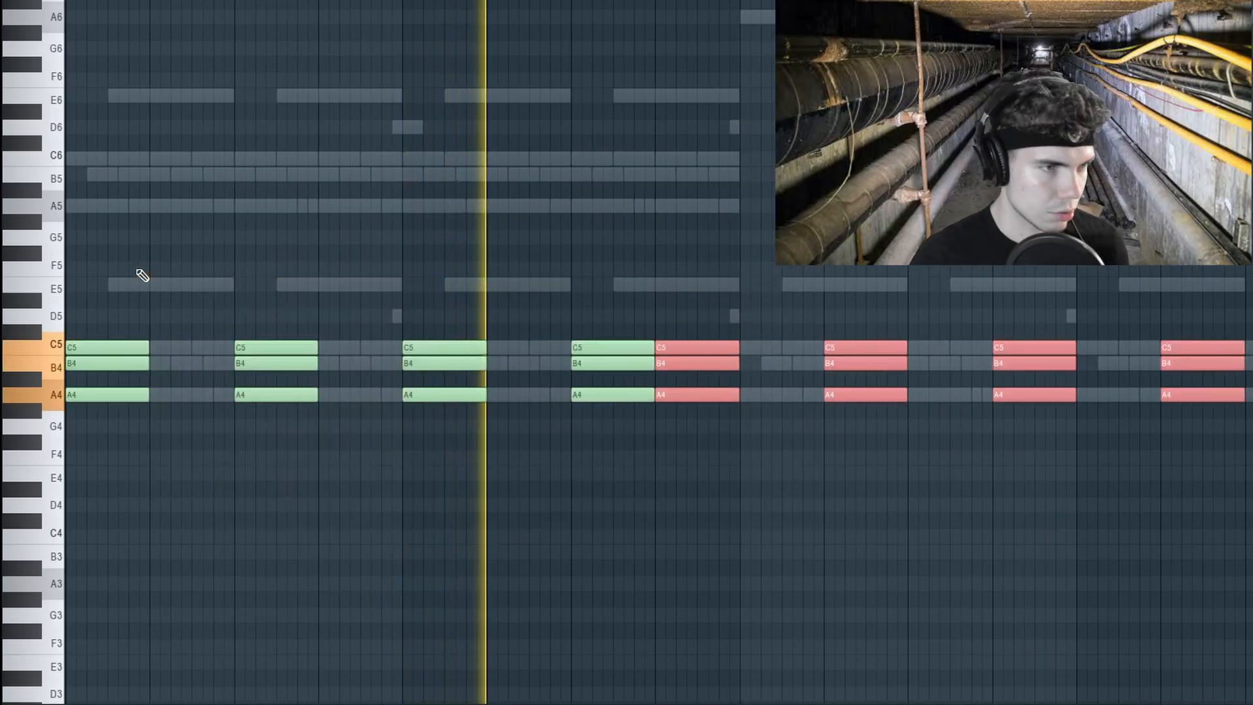
pyautogui.hotkey('shift', 'Right')
pyautogui.hotkey('shift', 'Right')
pyautogui.hotkey('shift', 'Right')
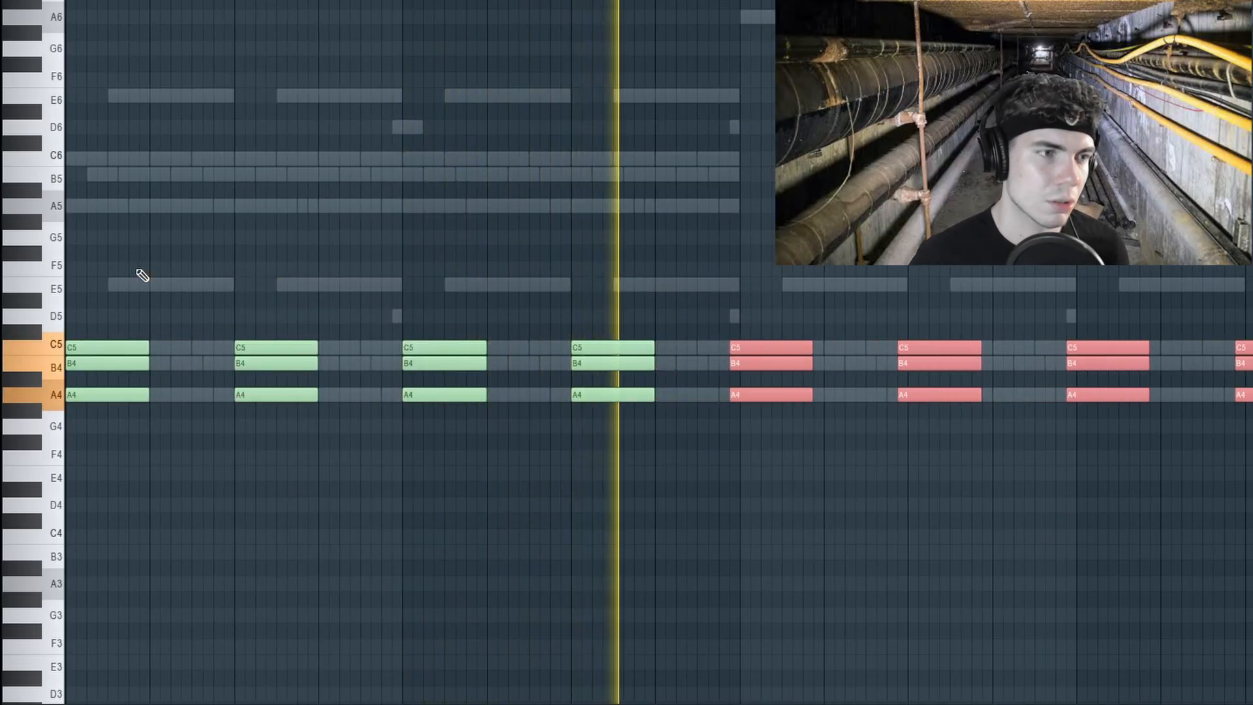
pyautogui.hotkey('ctrl', 'Up')
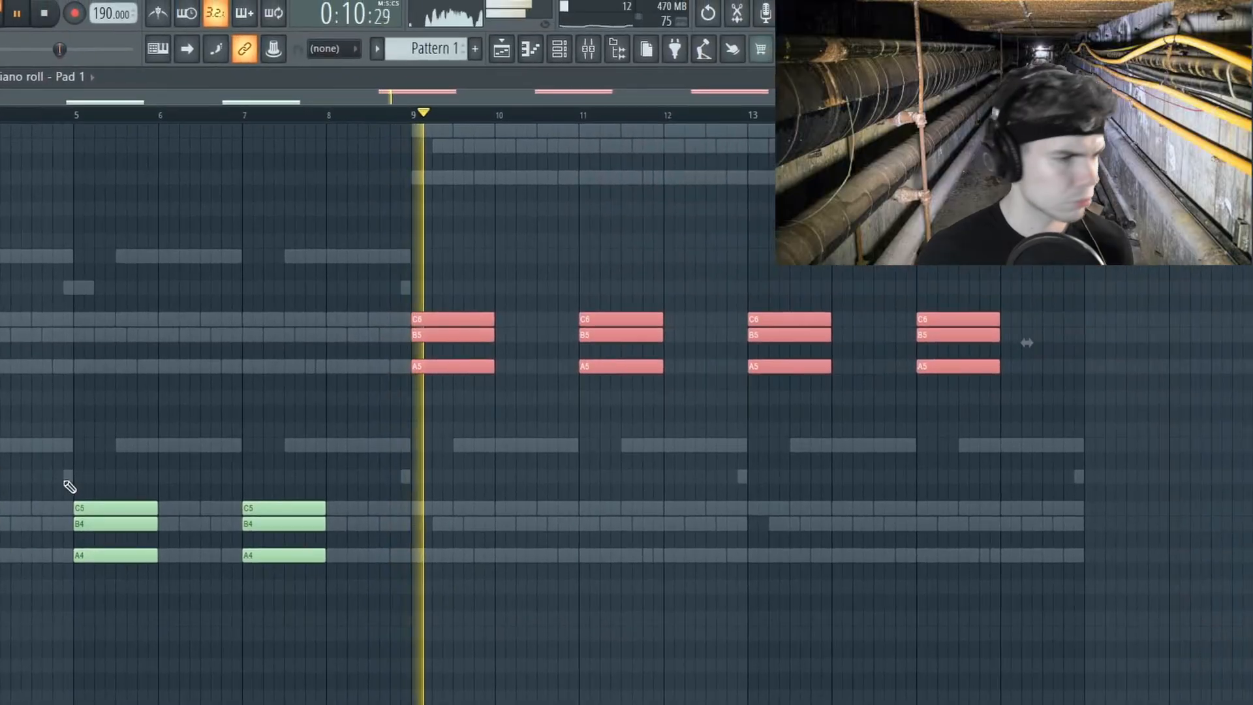
pyautogui.keyDown('ctrl'); pyautogui.click(640, 438); pyautogui.keyUp('ctrl')
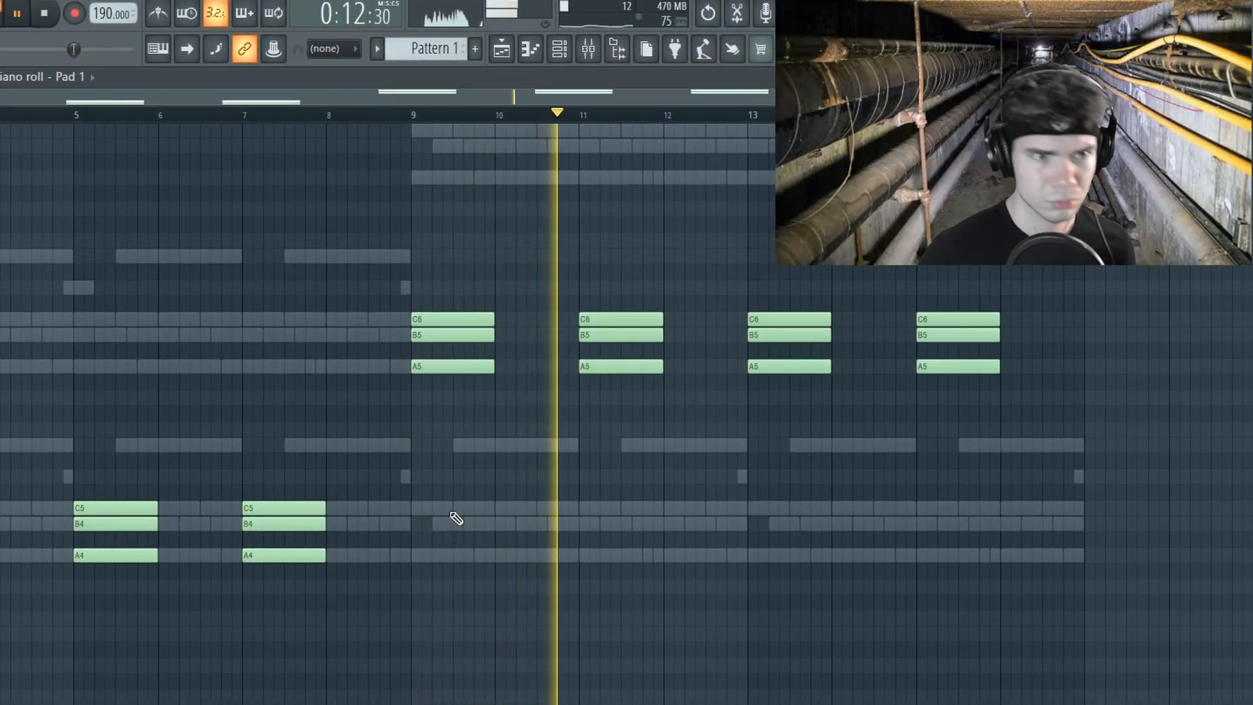
# Set band 1 of the Pad 1 EQ to a high pass near 200 Hz and band 7 to a low pass above 2 kHz, dipping band 5
pyautogui.rightClick(237, 339)
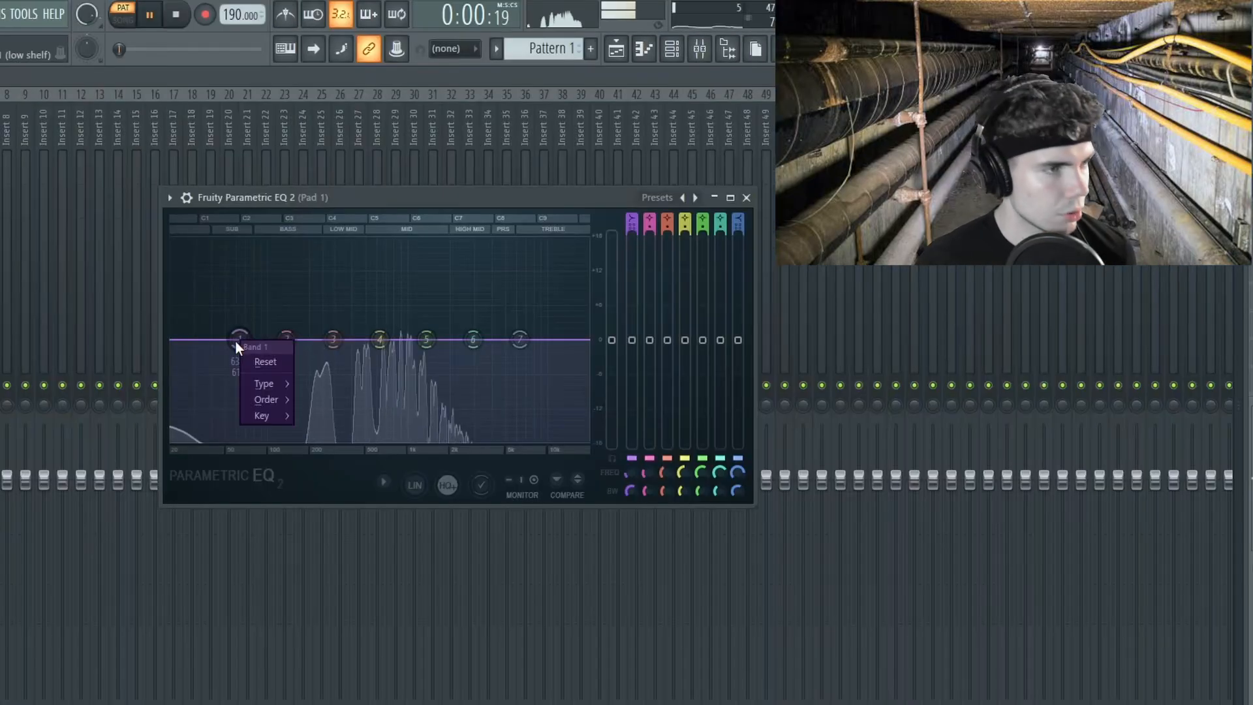
pyautogui.moveTo(287, 383)
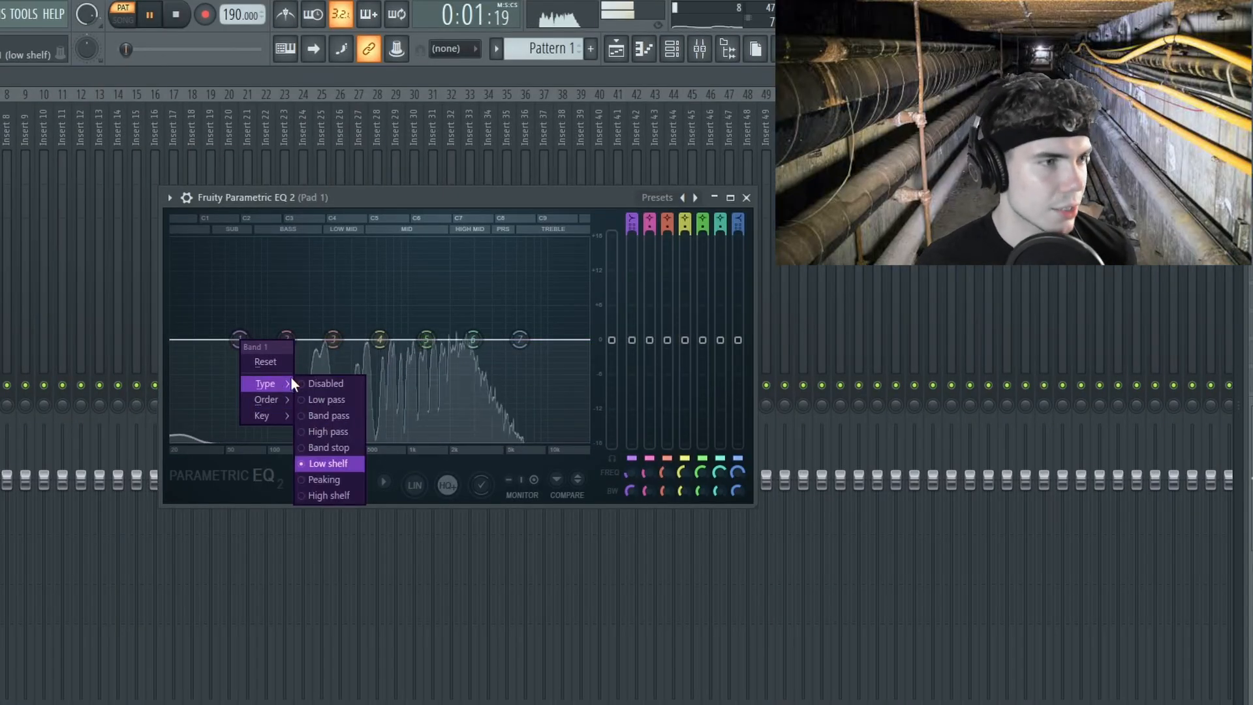
pyautogui.click(314, 431)
pyautogui.moveTo(239, 339); pyautogui.dragTo(318, 338)
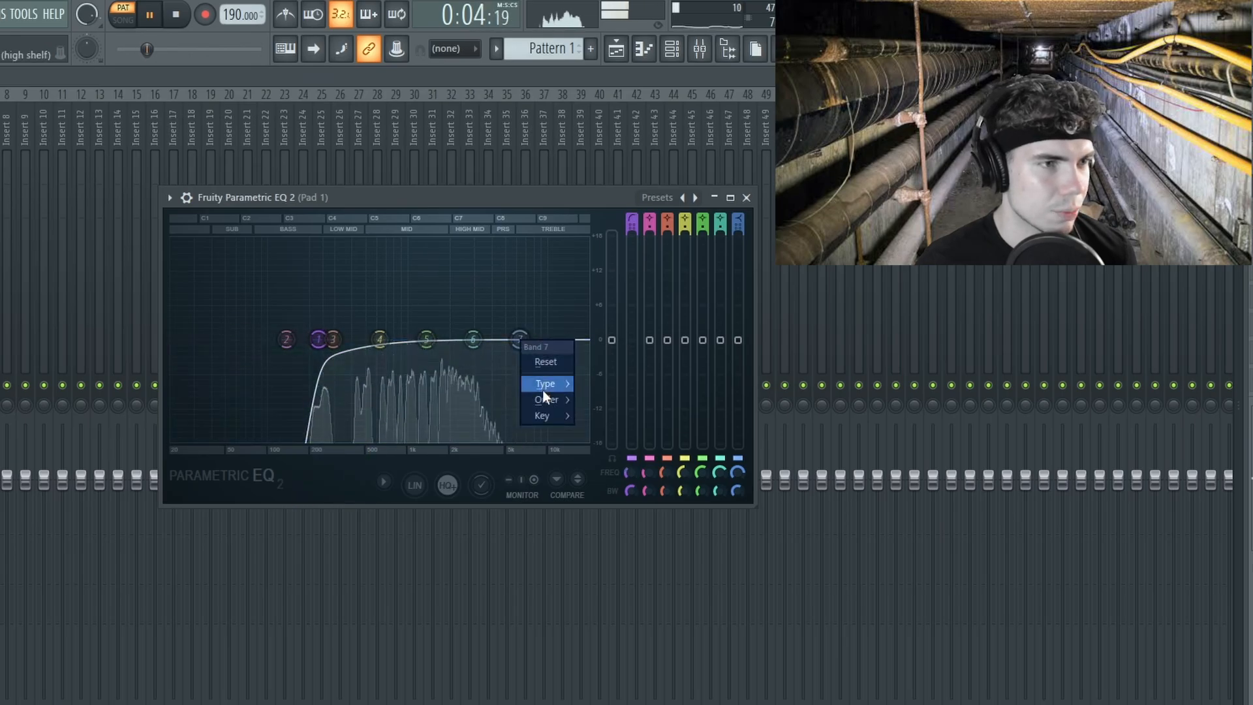
pyautogui.moveTo(543, 386)
pyautogui.click(588, 395)
pyautogui.moveTo(520, 339); pyautogui.dragTo(430, 375)
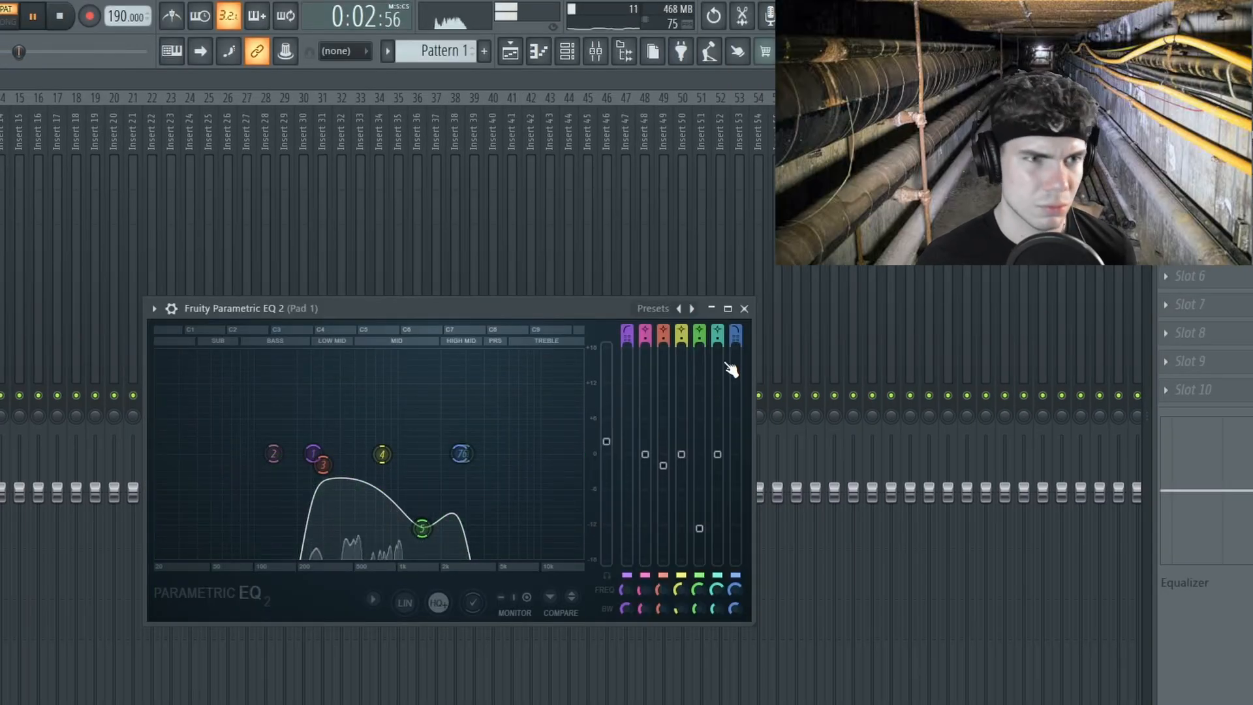
# Close the EQ and load the Fruity Reeverb 2 effect on the Pad 1 mixer track
pyautogui.click(744, 309)
pyautogui.click(1166, 191)
pyautogui.moveTo(1181, 222)
pyautogui.click(1059, 703)
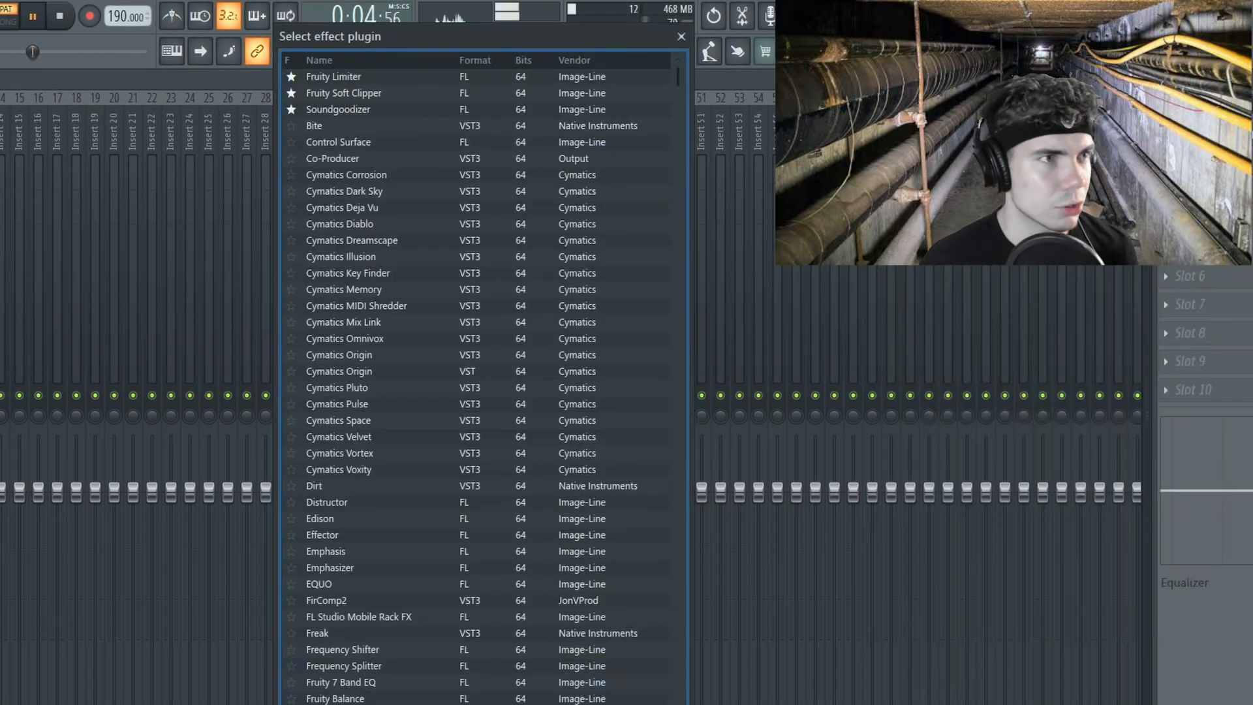
pyautogui.write('ree')
pyautogui.doubleClick(354, 111)
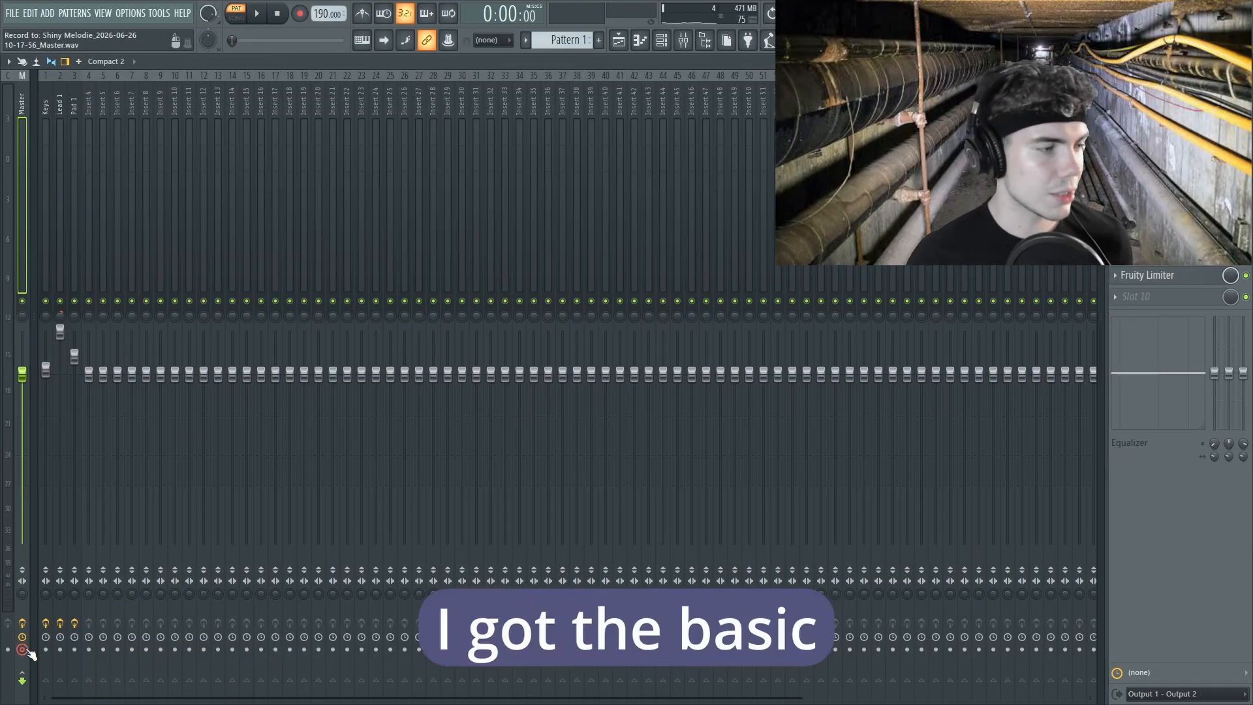
# Render the armed mixer tracks to audio and consolidate a copy of the Keys, Lead and Pad clips into one clip
pyautogui.hotkey('alt', 'r')
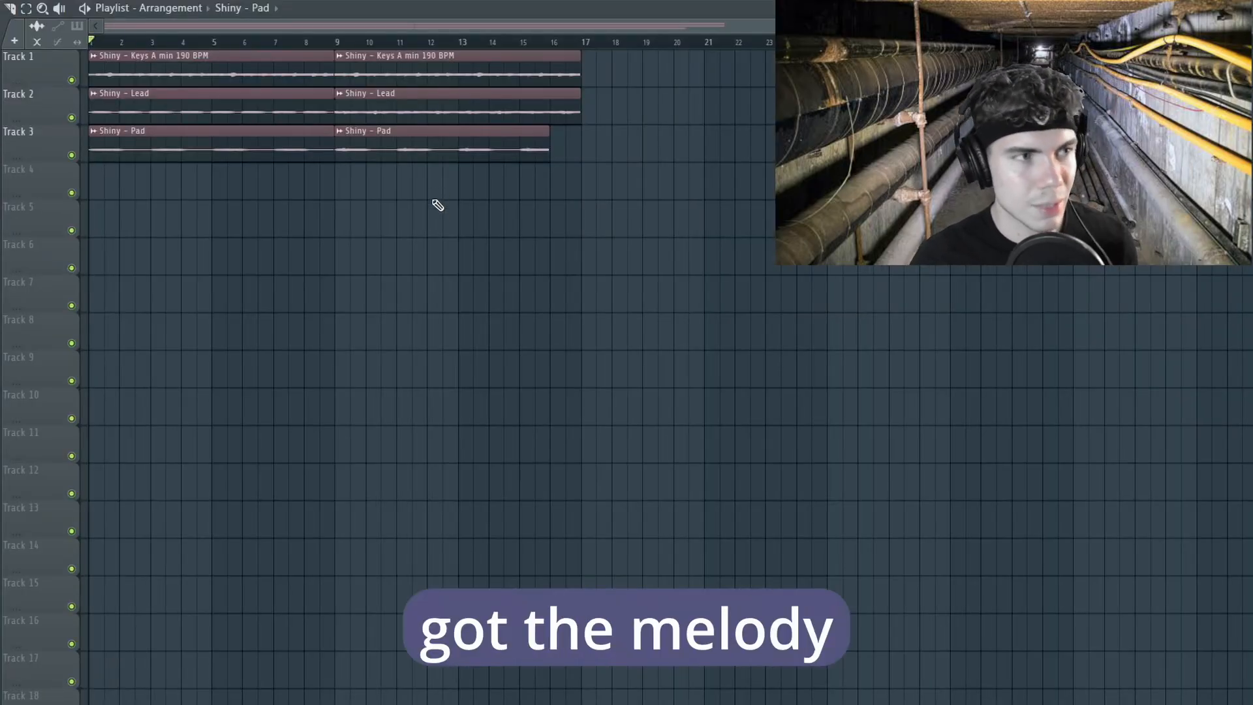
pyautogui.moveTo(452, 90); pyautogui.dragTo(682, 61)
pyautogui.hotkey('ctrl', 'g')
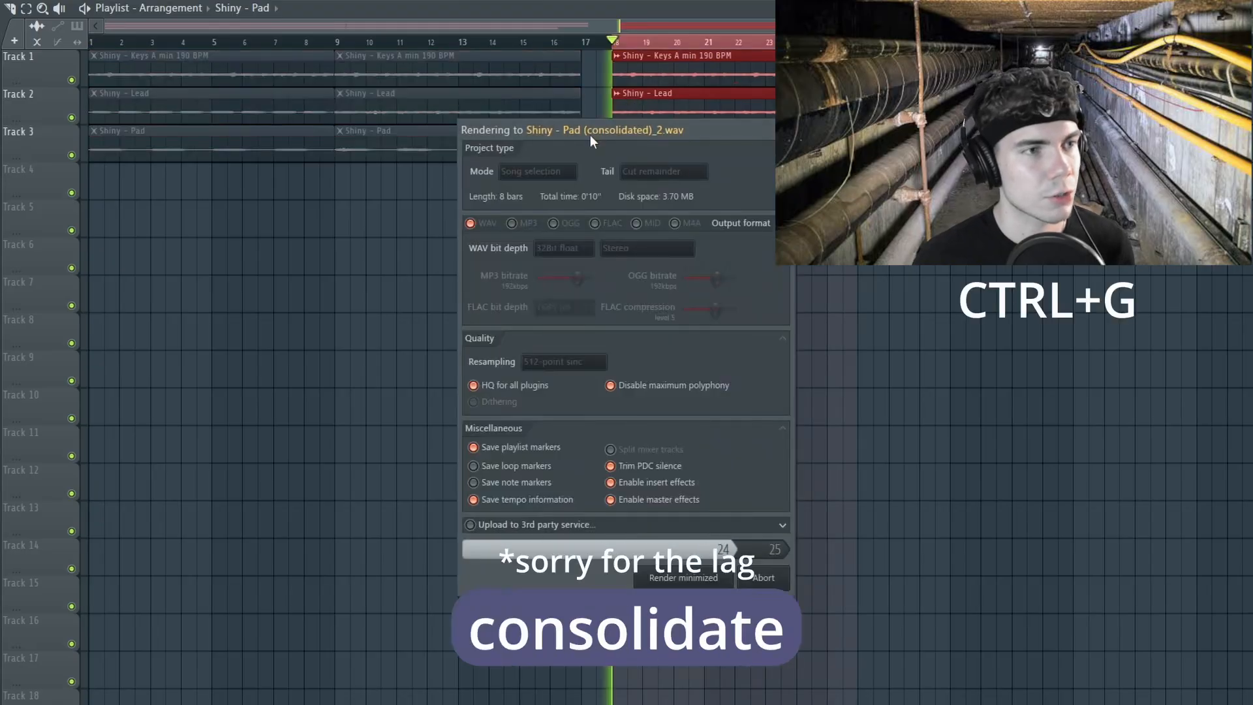
pyautogui.press('Return')
# Move the consolidated clip to Track 5 at bar 9, set its time stretching mode to Stretch and raise its pitch
pyautogui.moveTo(652, 78); pyautogui.dragTo(392, 240)
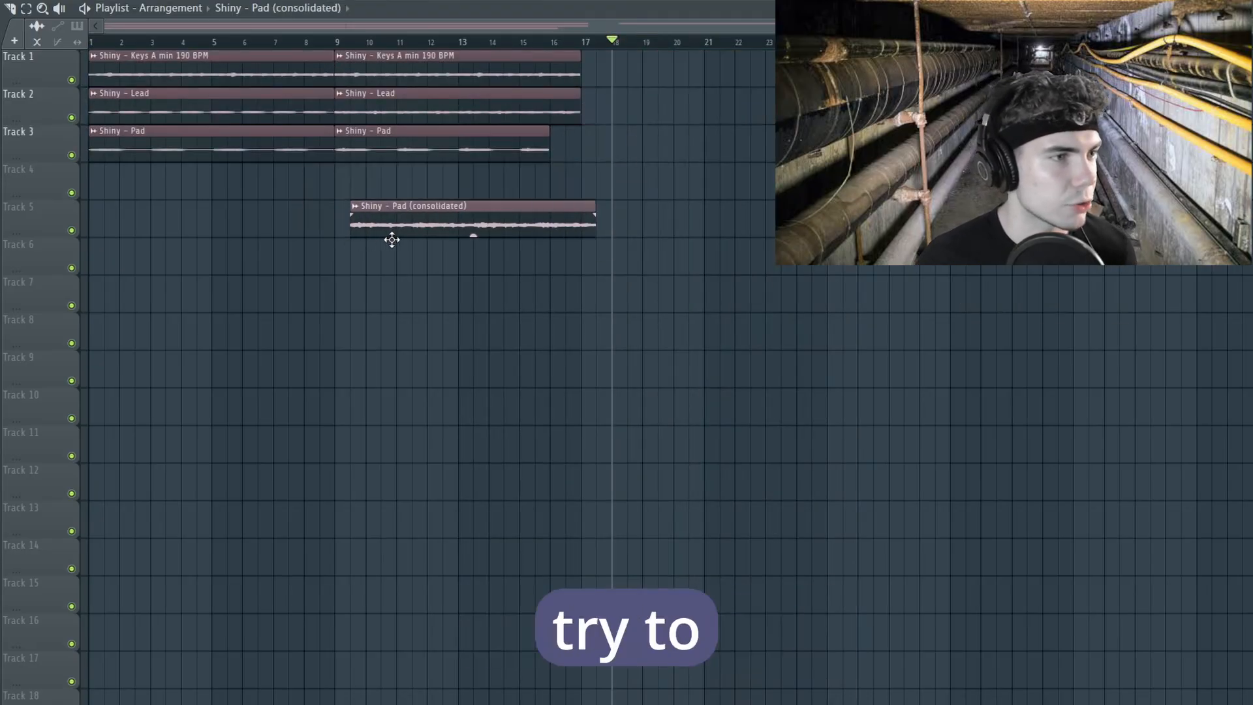
pyautogui.doubleClick(391, 226)
pyautogui.click(358, 182)
pyautogui.click(341, 223)
pyautogui.moveTo(201, 187); pyautogui.dragTo(202, 130)
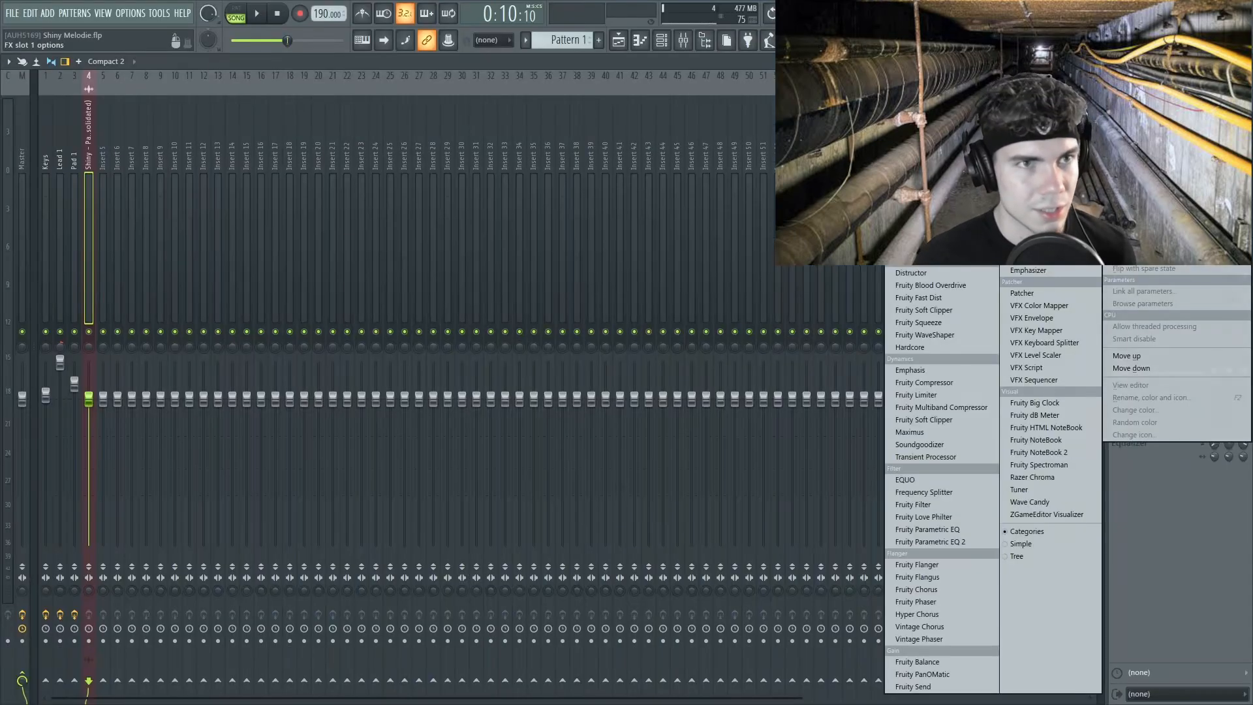
# Load Cymatics Deja Vu in slot 1 and Fruity Reeverb 2 in slot 2 of the consolidated pad's mixer track
pyautogui.write('dej')
pyautogui.doubleClick(496, 59)
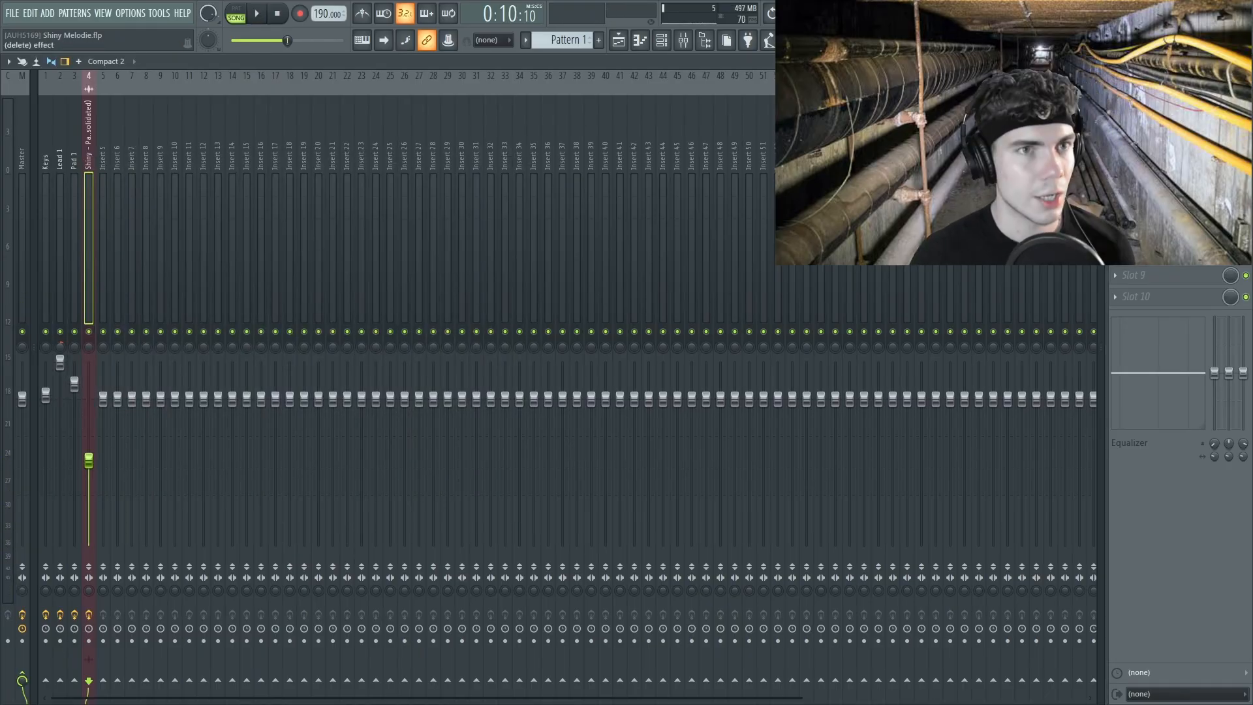
pyautogui.click(1115, 124)
pyautogui.click(940, 155)
pyautogui.write('ree')
pyautogui.doubleClick(516, 85)
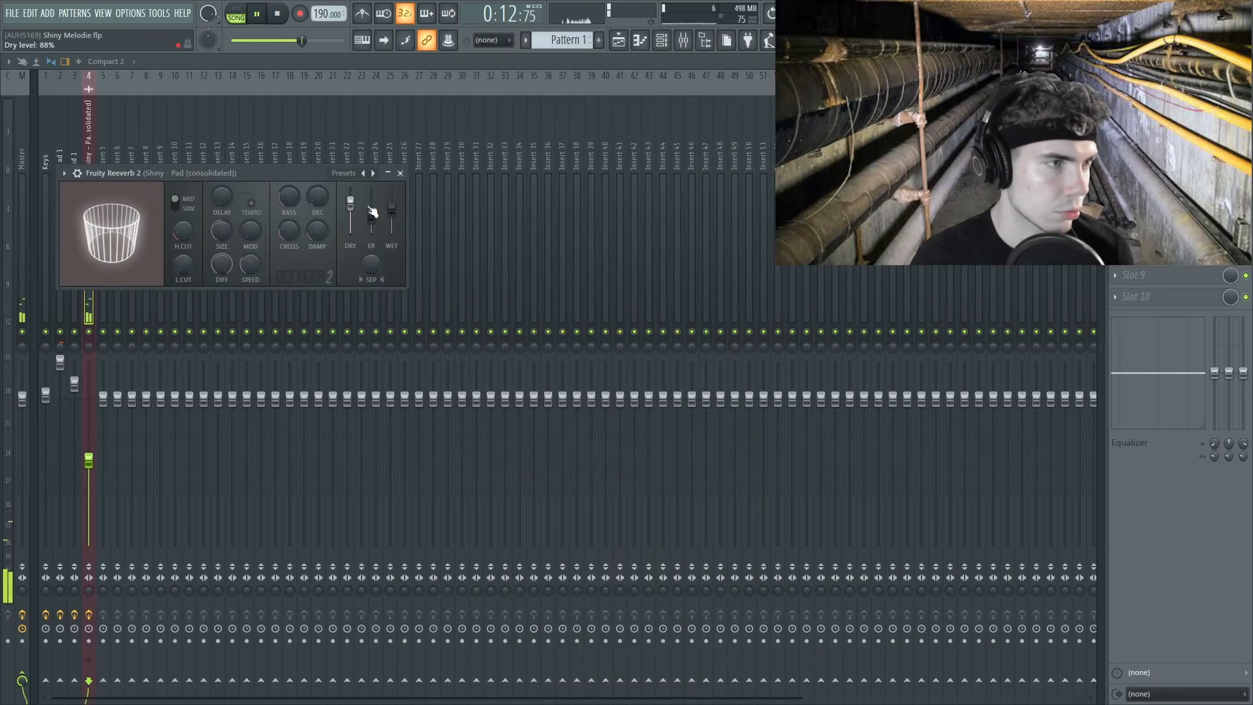
# Close the reverb window and load a chorus effect in slot 3 of the consolidated pad's mixer track
pyautogui.click(400, 173)
pyautogui.click(1115, 146)
pyautogui.click(940, 175)
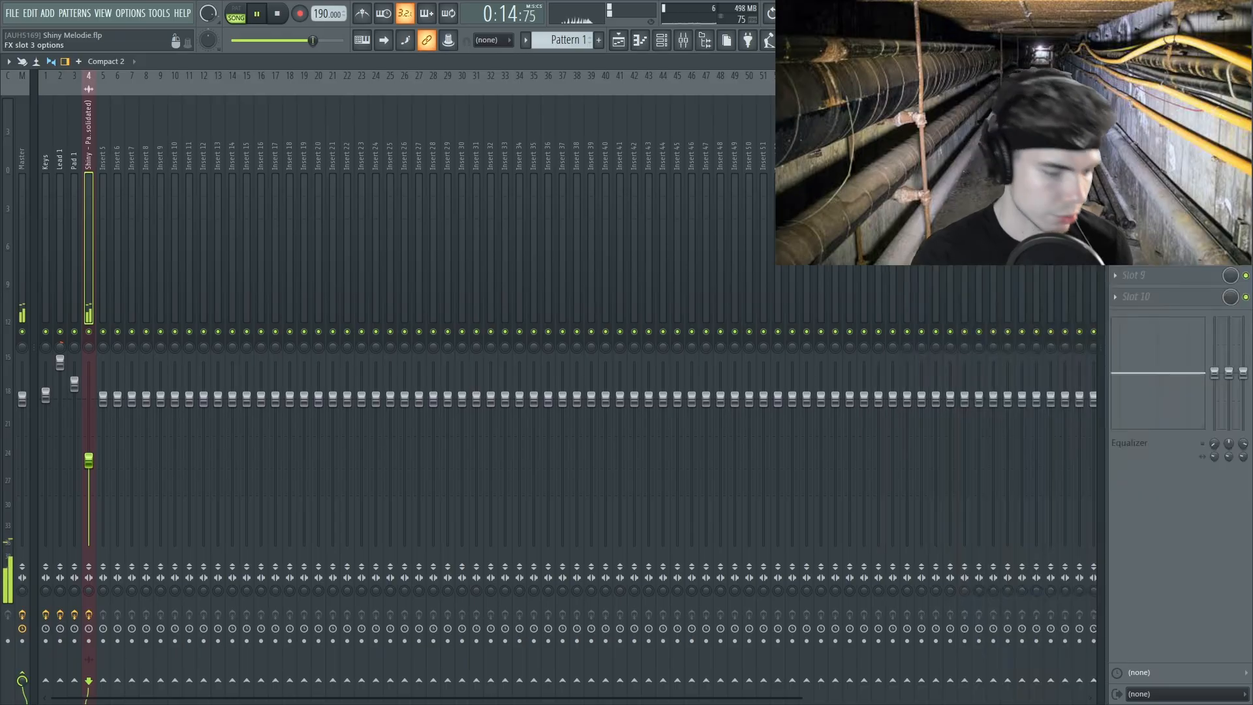
pyautogui.write('chor')
pyautogui.doubleClick(542, 59)
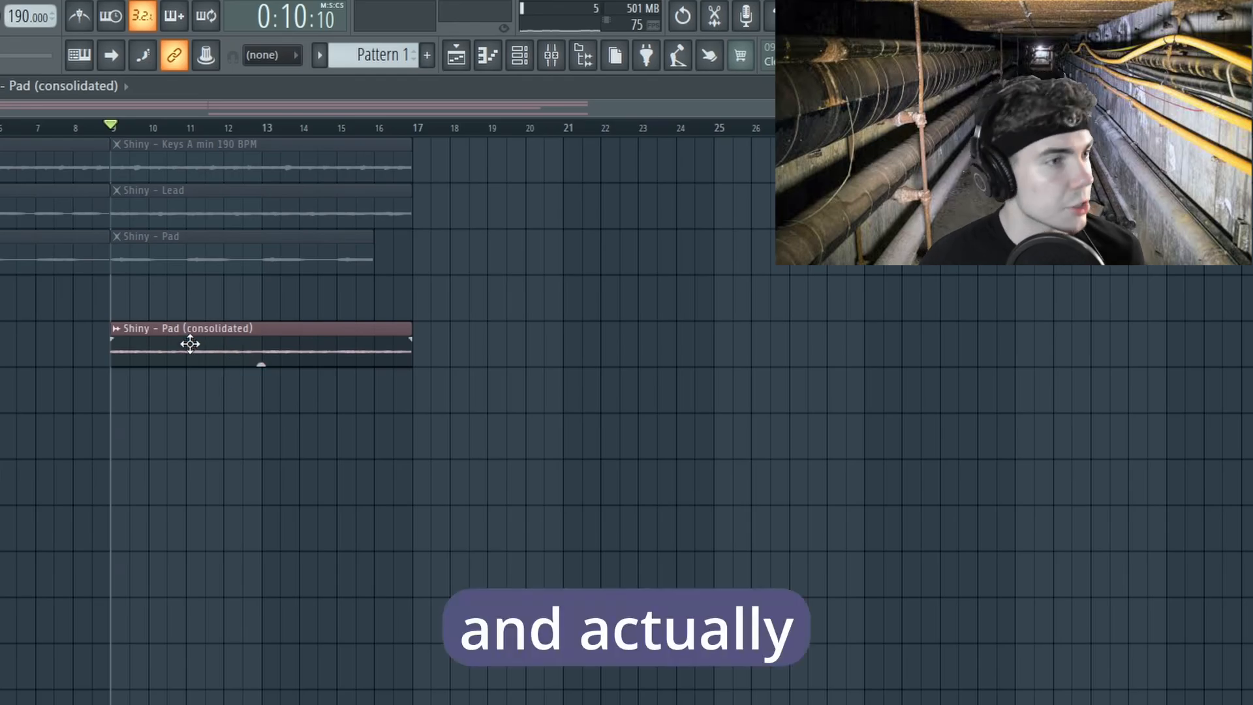
# Copy the consolidated pad clip to bar 17 as a unique clip, raise its pitch knob range and play it
pyautogui.moveTo(148, 339); pyautogui.dragTo(465, 338)
pyautogui.hotkey('ctrl', 'shift', 'v')
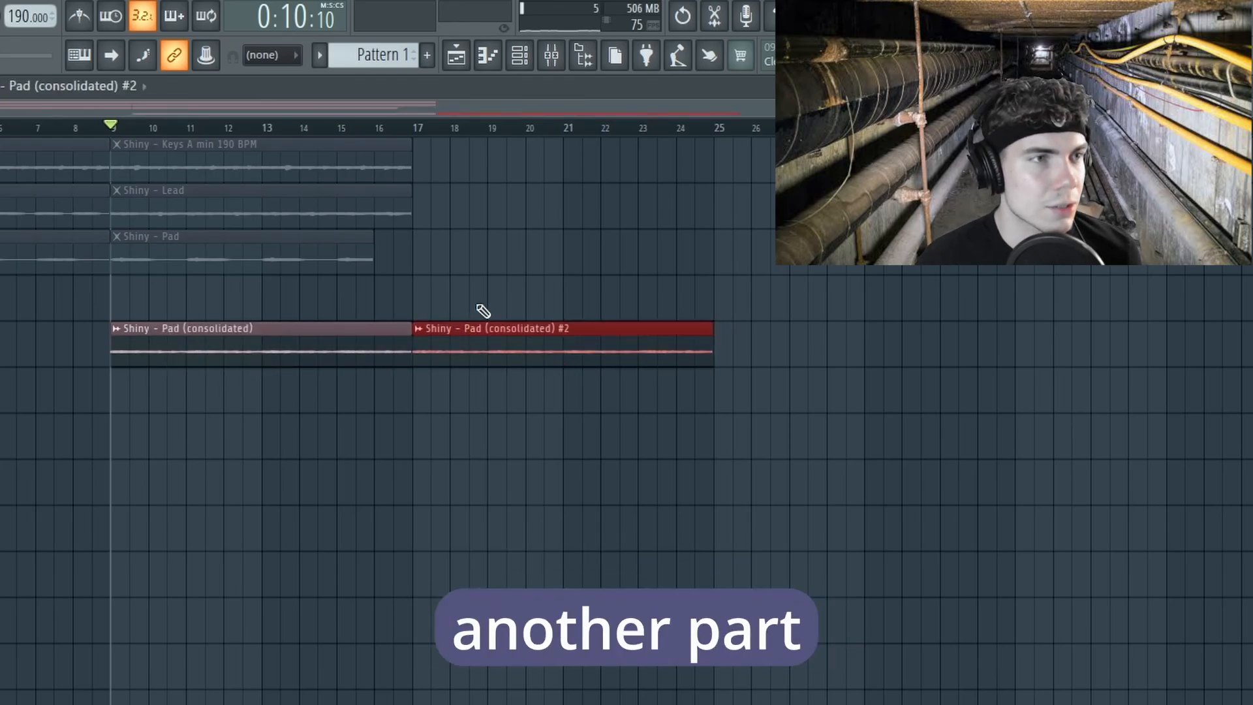
pyautogui.doubleClick(486, 339)
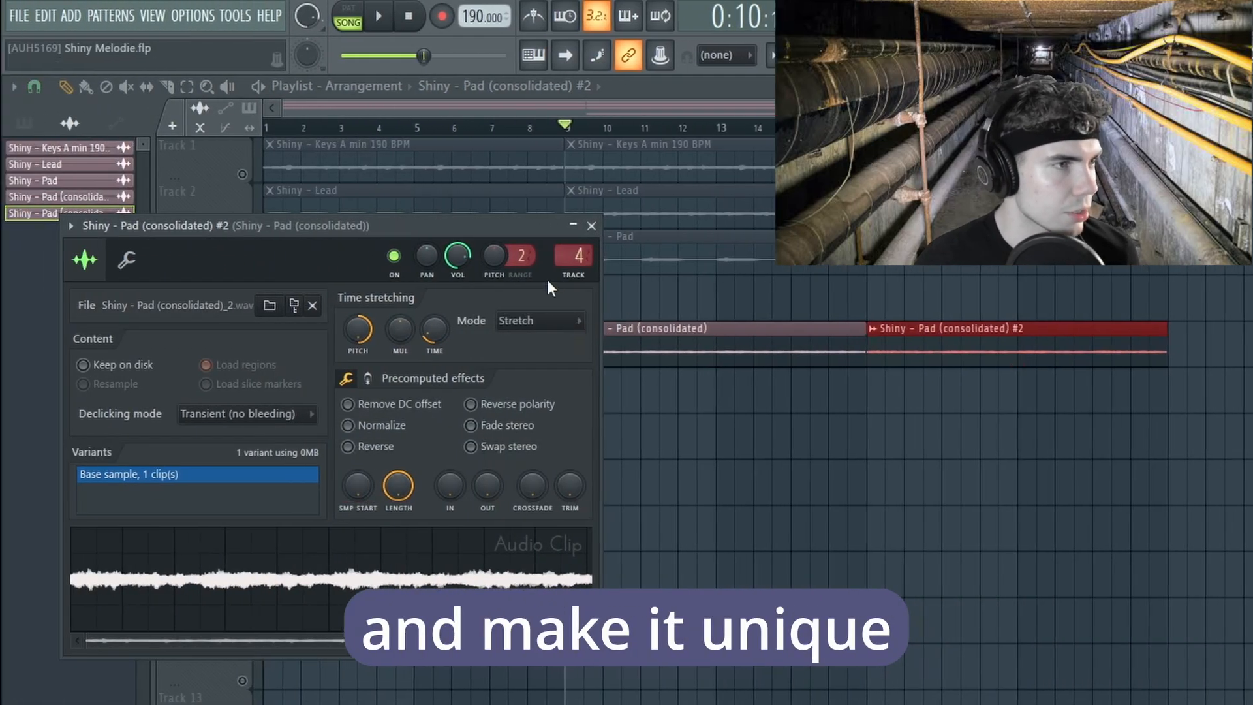
pyautogui.scroll(1, 494, 256)
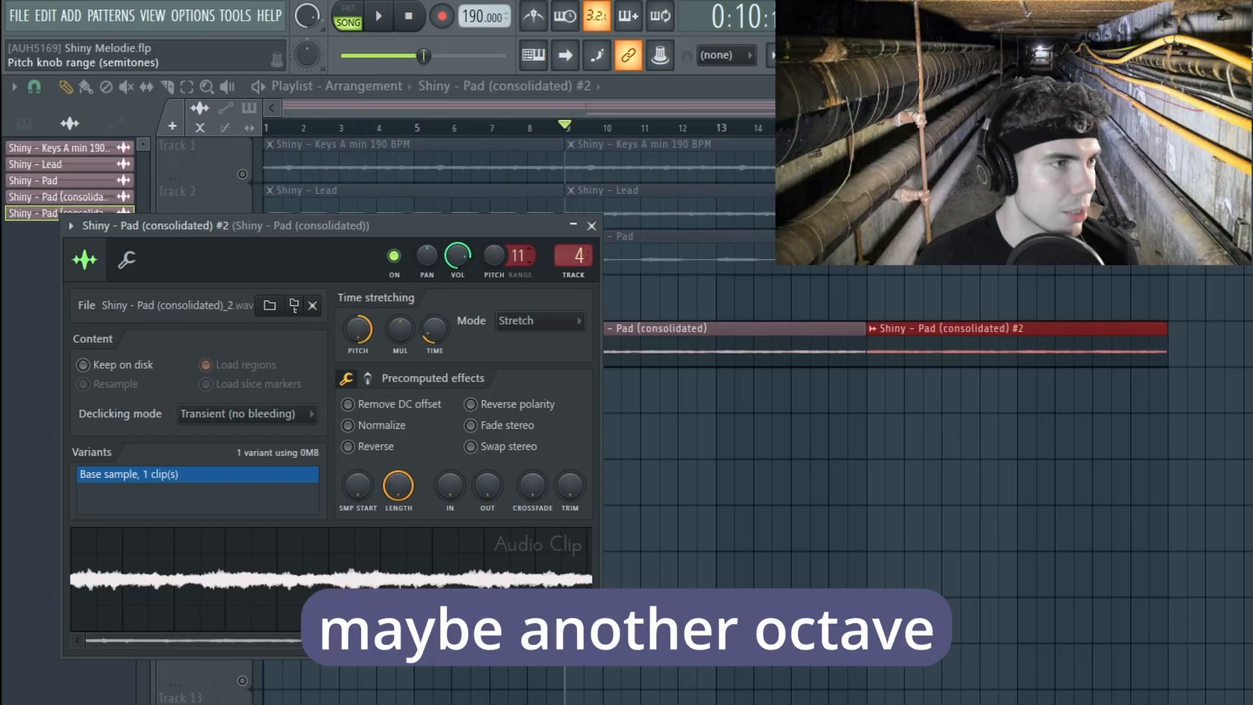
pyautogui.click(591, 226)
pyautogui.click(437, 127)
pyautogui.press('space')
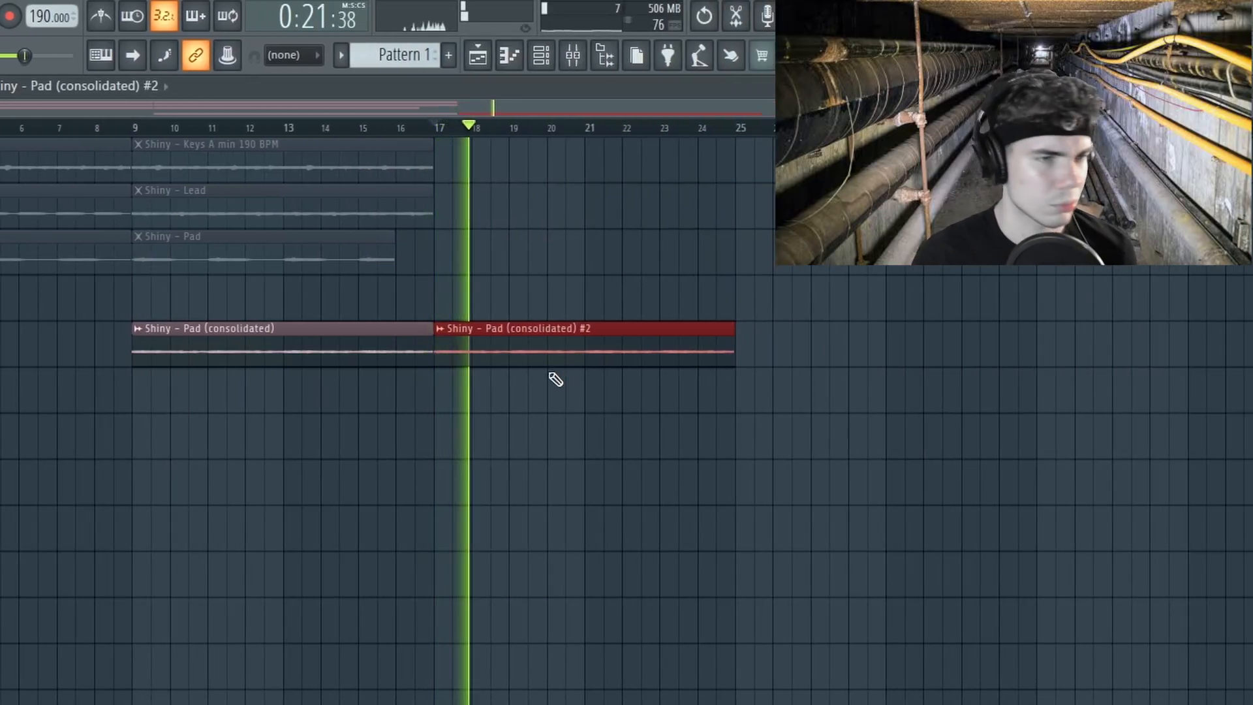
pyautogui.press('space')
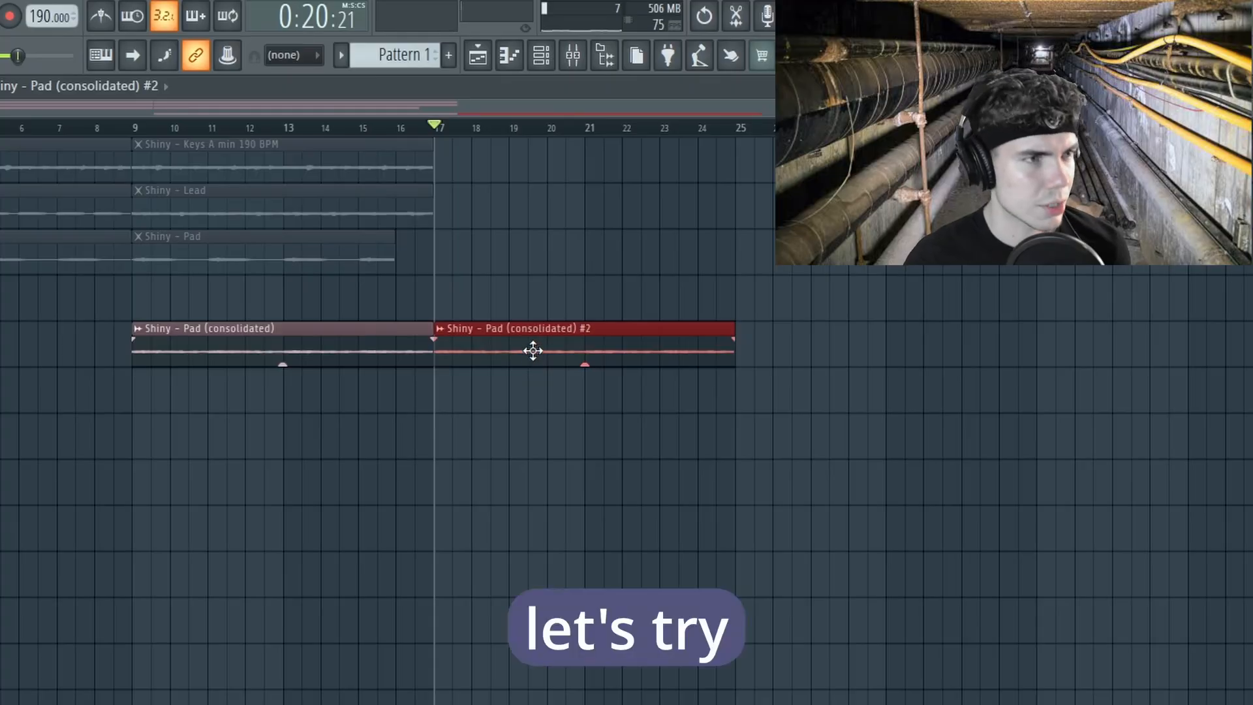
# Set the pitch of the unique consolidated pad clip at bar 17 to 12 and raise its clip volume during playback
pyautogui.keyDown('alt'); pyautogui.doubleClick(531, 351); pyautogui.keyUp('alt')
pyautogui.click(574, 348)
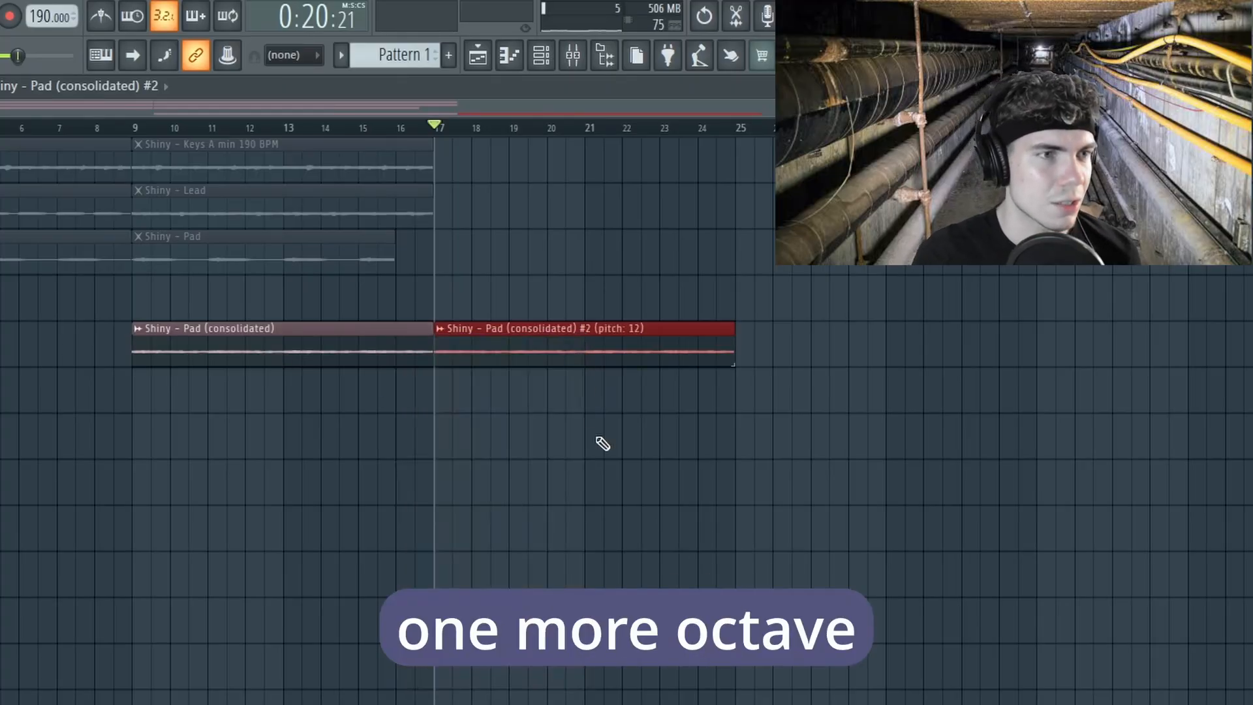
pyautogui.press('space')
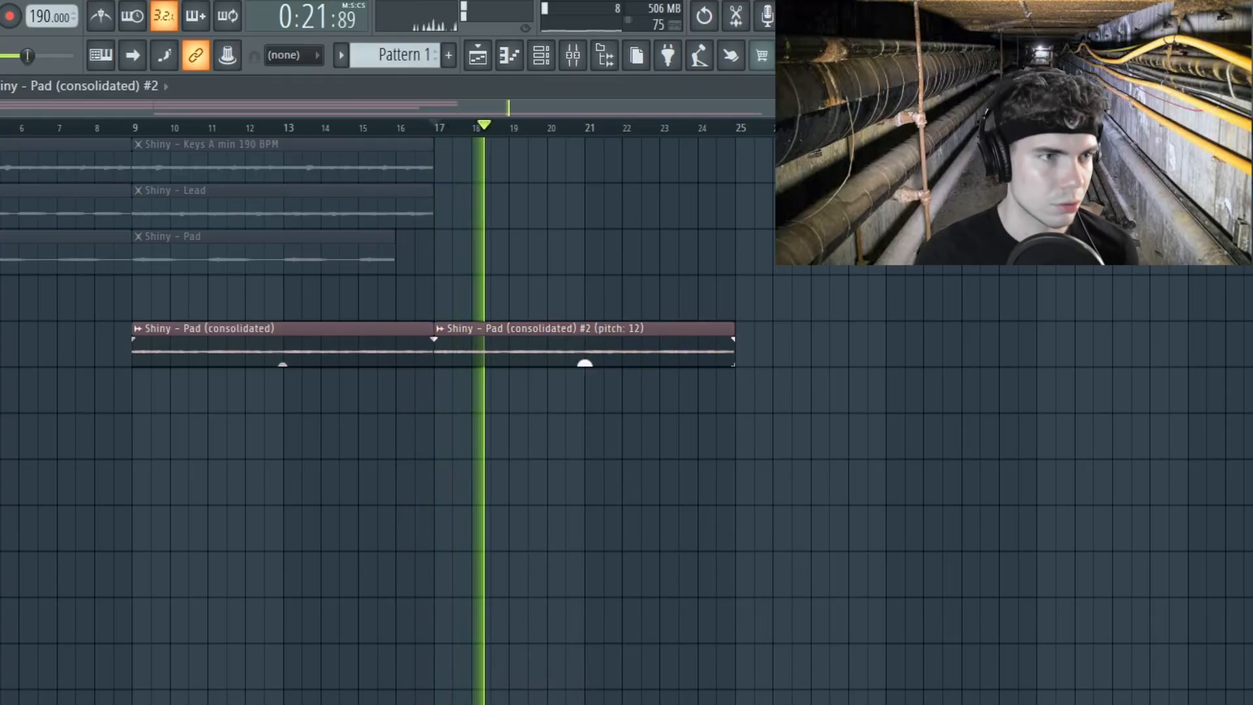
pyautogui.moveTo(585, 364); pyautogui.dragTo(585, 353)
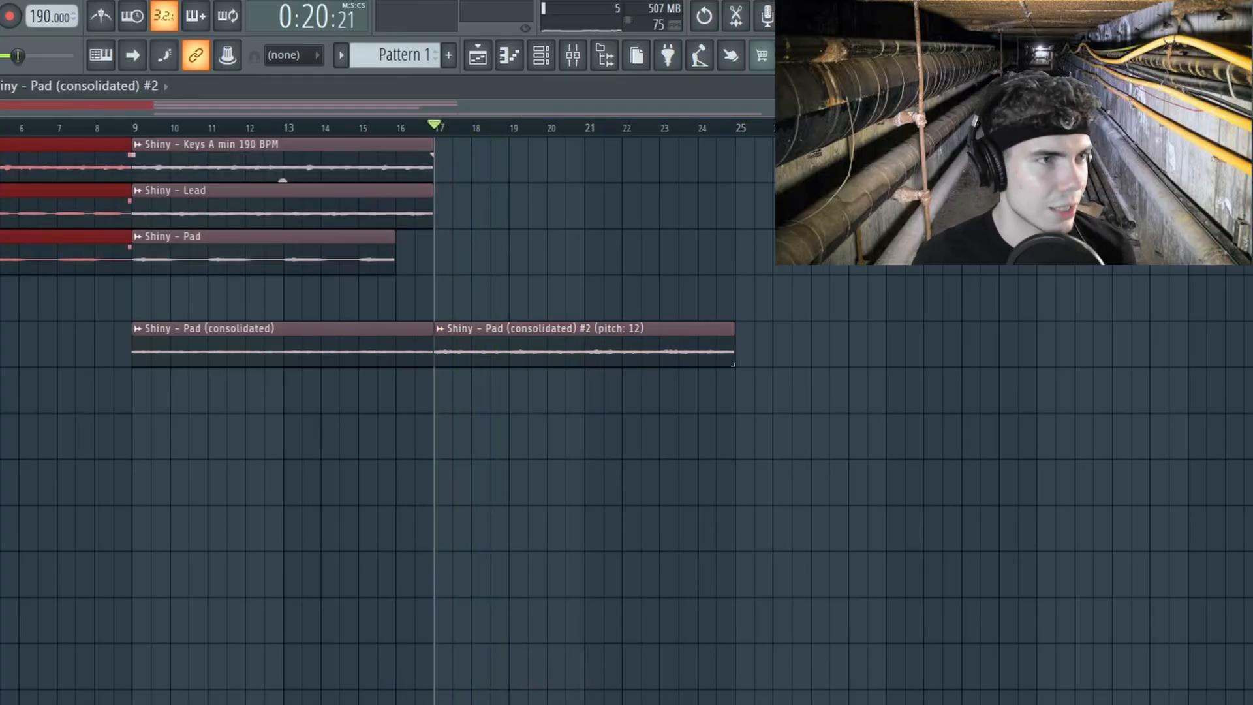
# Copy the first eight bars of the Keys, Lead and Pad clips to bar 17 and adjust the pitched pad clip's volume during playback
pyautogui.moveTo(0, 156); pyautogui.dragTo(534, 157)
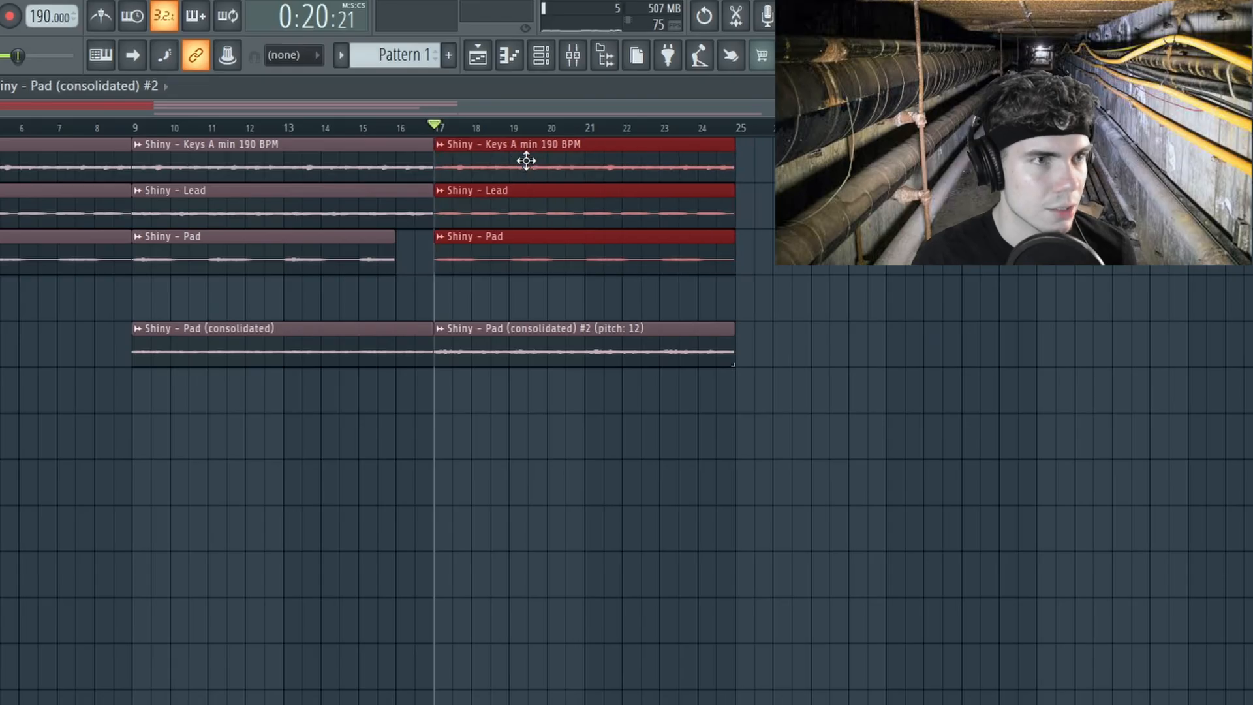
pyautogui.click(522, 159)
pyautogui.press('space')
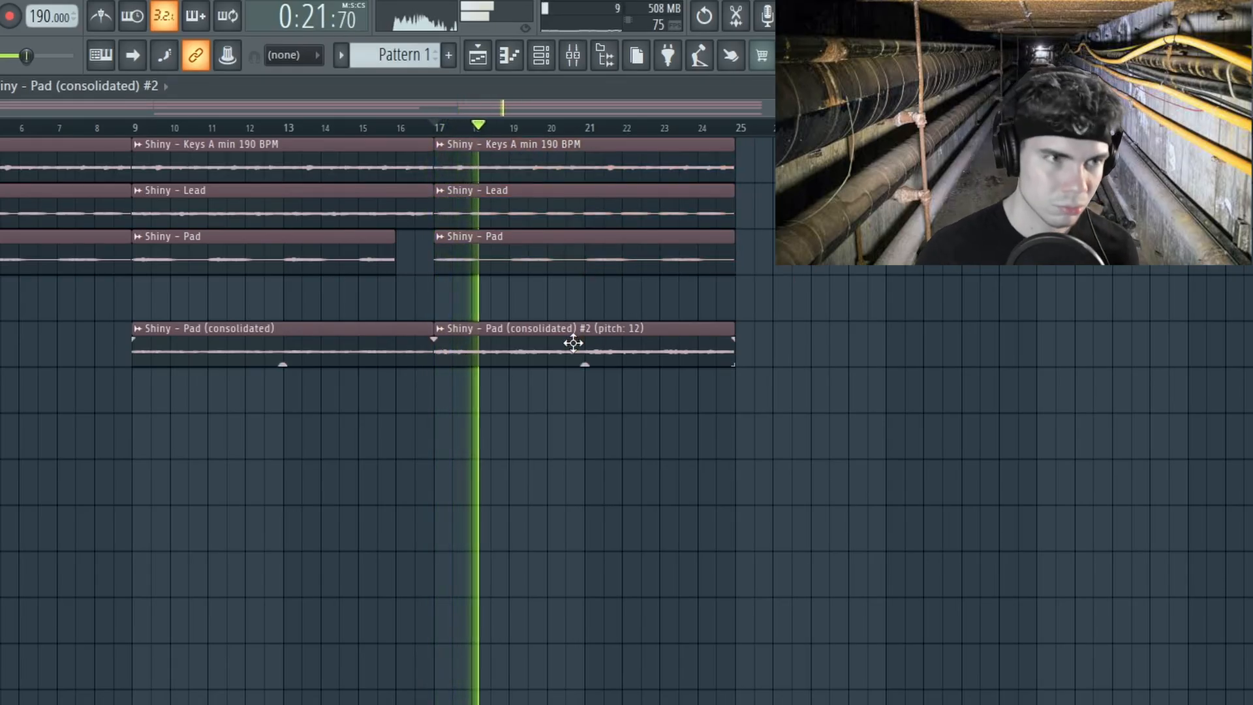
pyautogui.moveTo(584, 364); pyautogui.dragTo(585, 351)
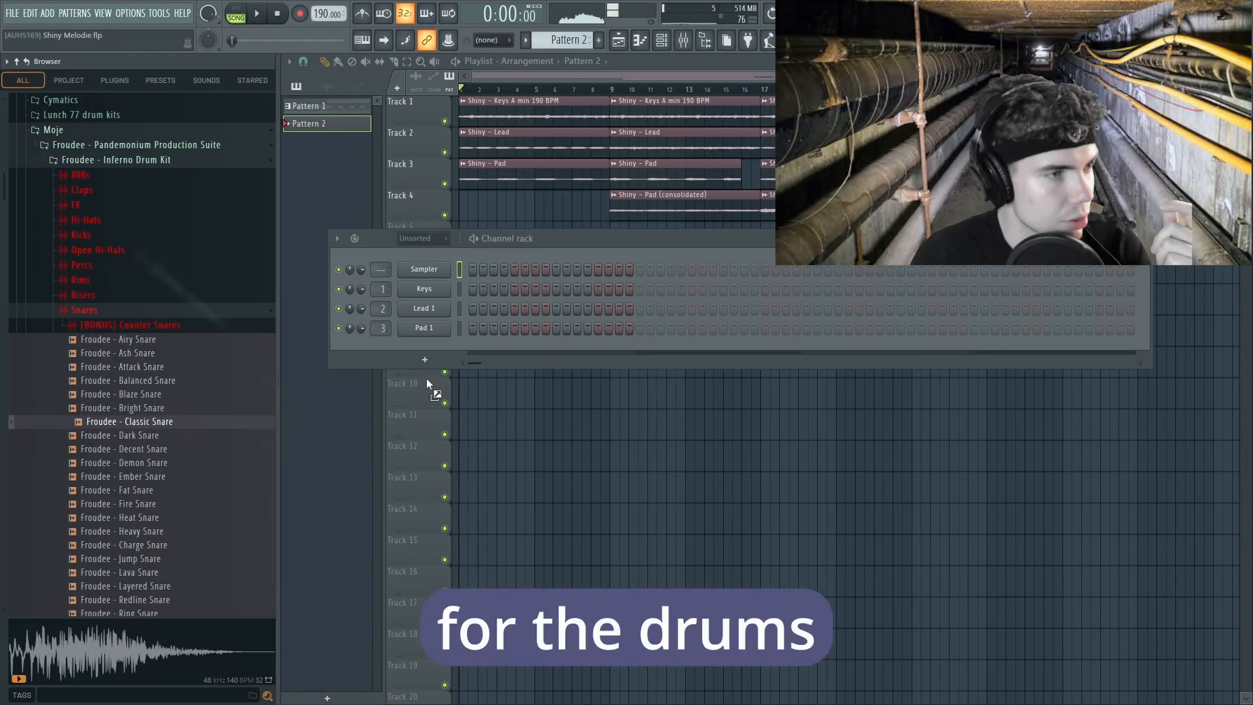
# Add the Froudee - Classic Snare sample to the channel rack as a new channel and open its piano roll
pyautogui.moveTo(426, 383); pyautogui.dragTo(438, 341)
pyautogui.rightClick(428, 343)
pyautogui.click(475, 342)
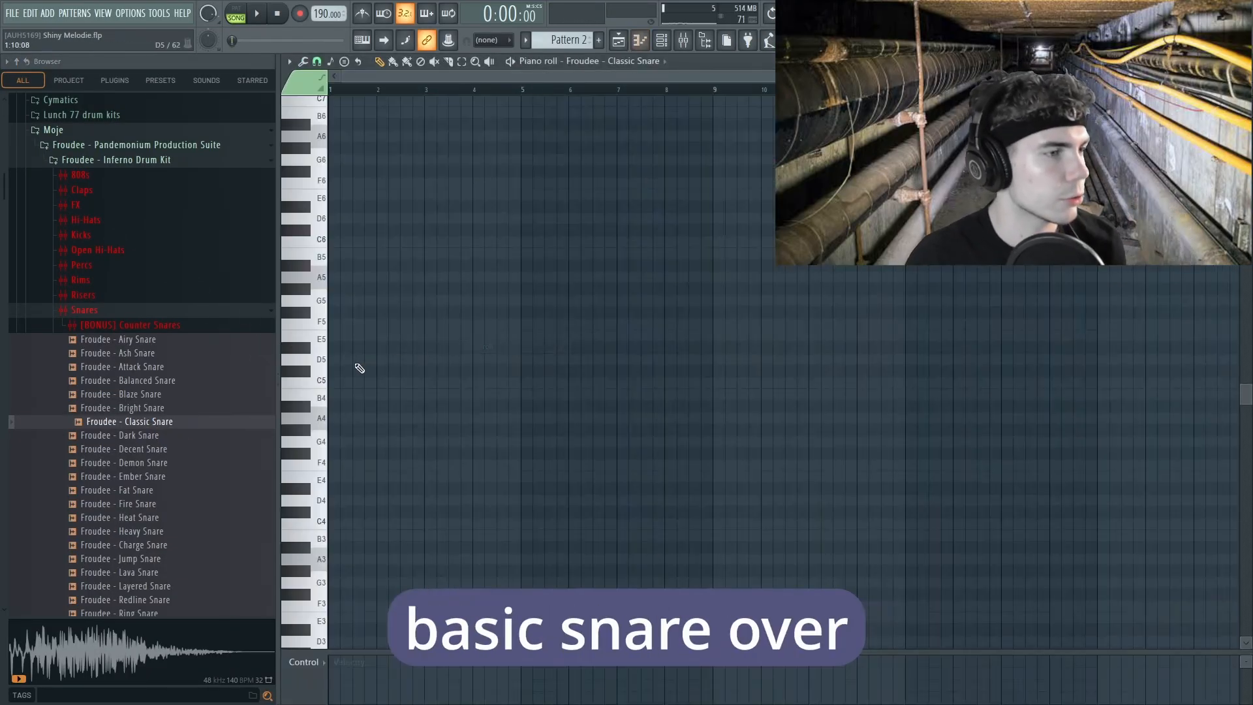
# Place two short C5 snare notes, each two steps long, at steps 1 and 7 of bar 1
pyautogui.scroll(5, 338, 386)
pyautogui.moveTo(338, 386); pyautogui.dragTo(369, 394)
pyautogui.press('c')
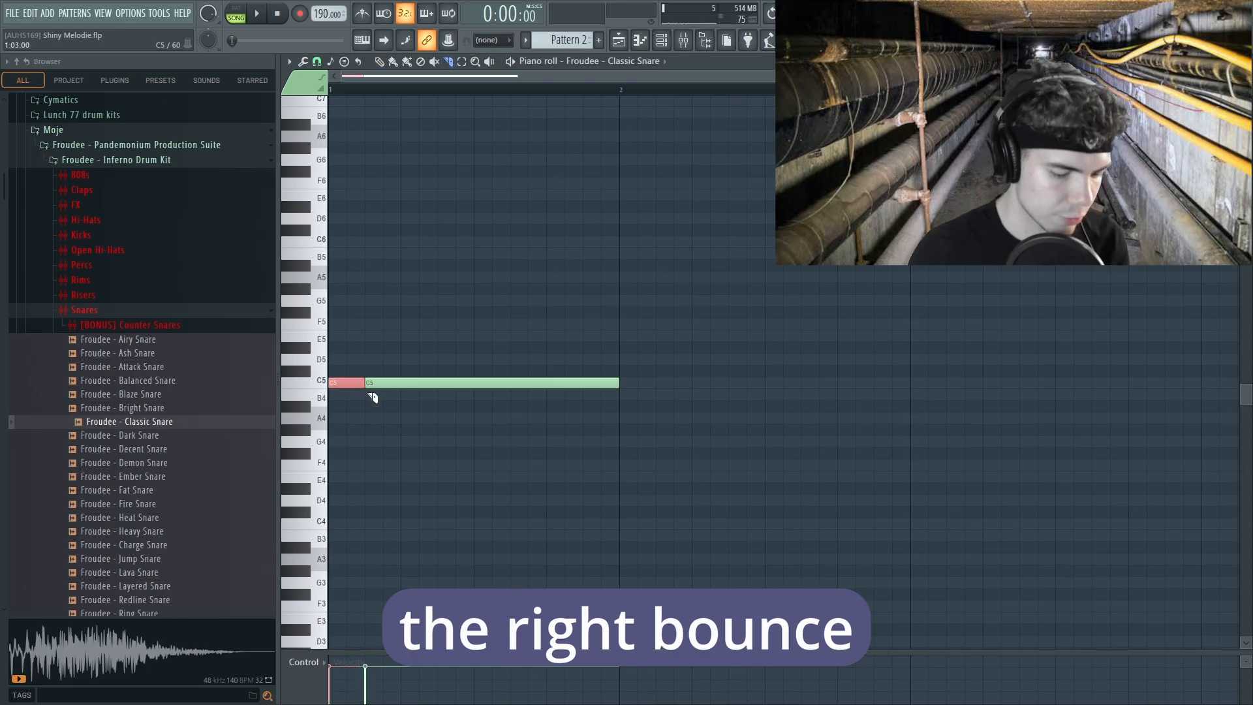
pyautogui.press('p')
pyautogui.hotkey('ctrl', 'd')
pyautogui.rightClick(412, 384)
pyautogui.click(347, 384)
pyautogui.click(437, 383)
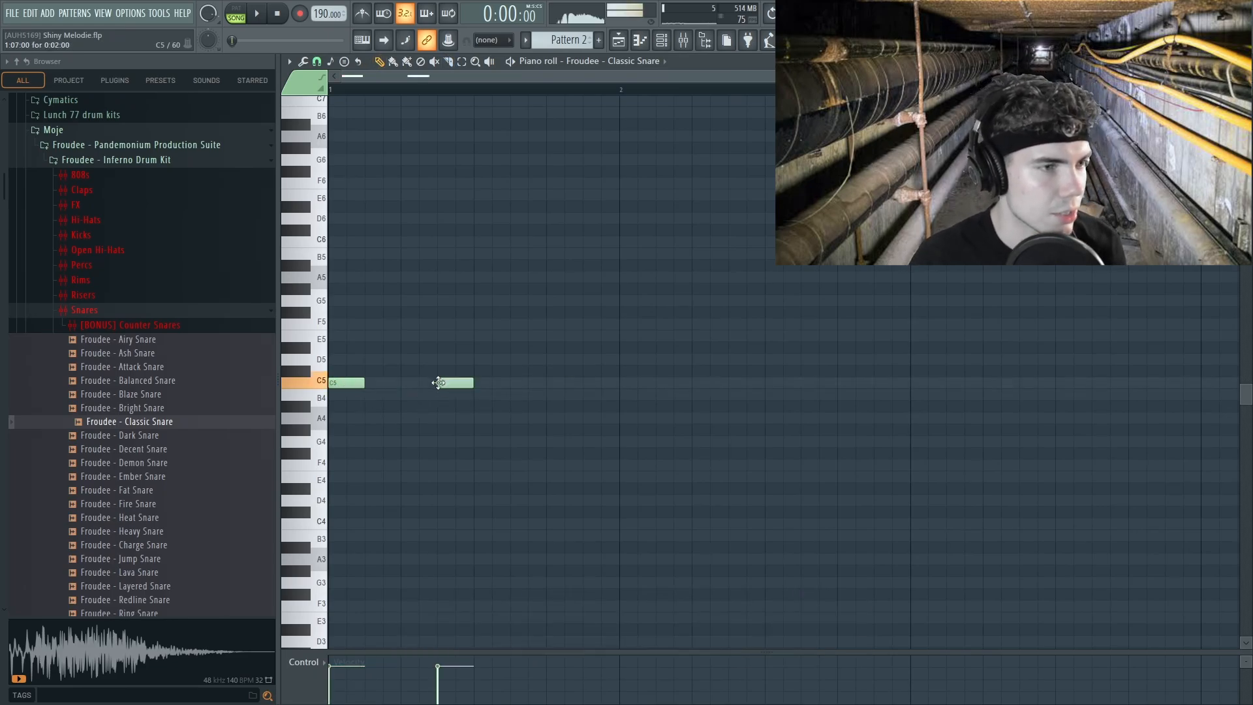
# Add four more two-step C5 snare notes at step 13 of bar 1 and steps 3, 5 and 11 of bar 2
pyautogui.click(554, 383)
pyautogui.click(662, 383)
pyautogui.click(699, 383)
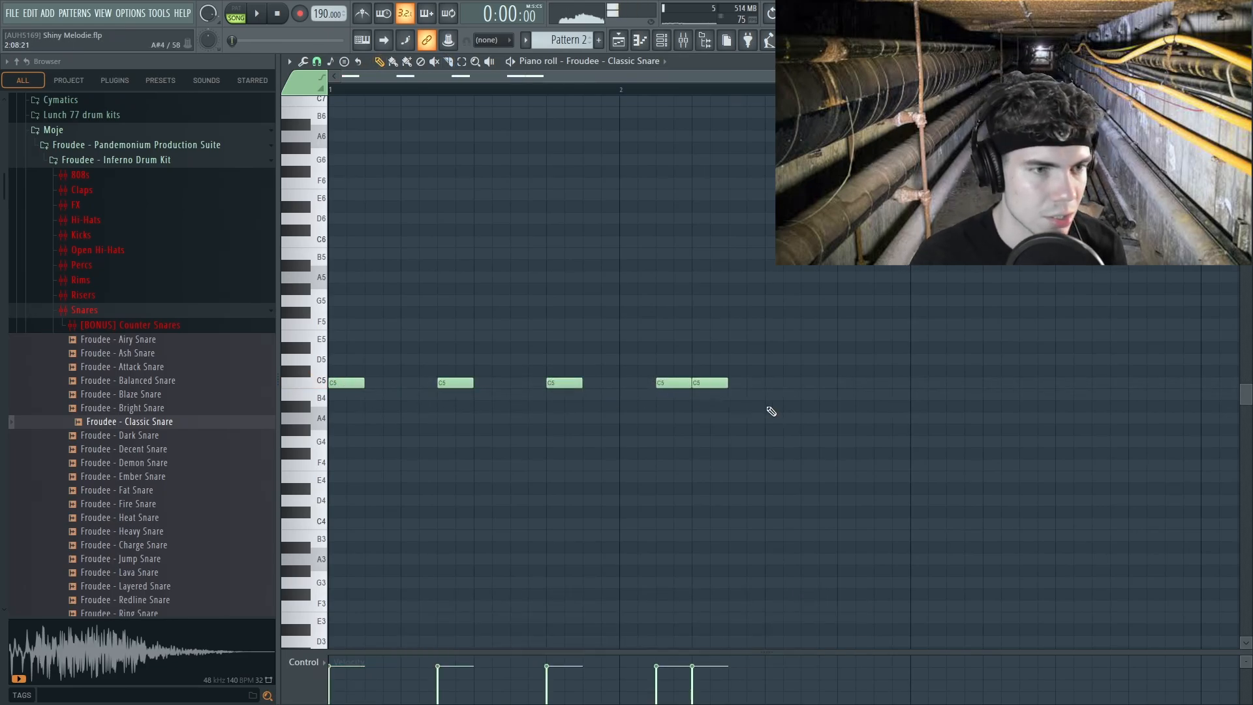
pyautogui.click(808, 384)
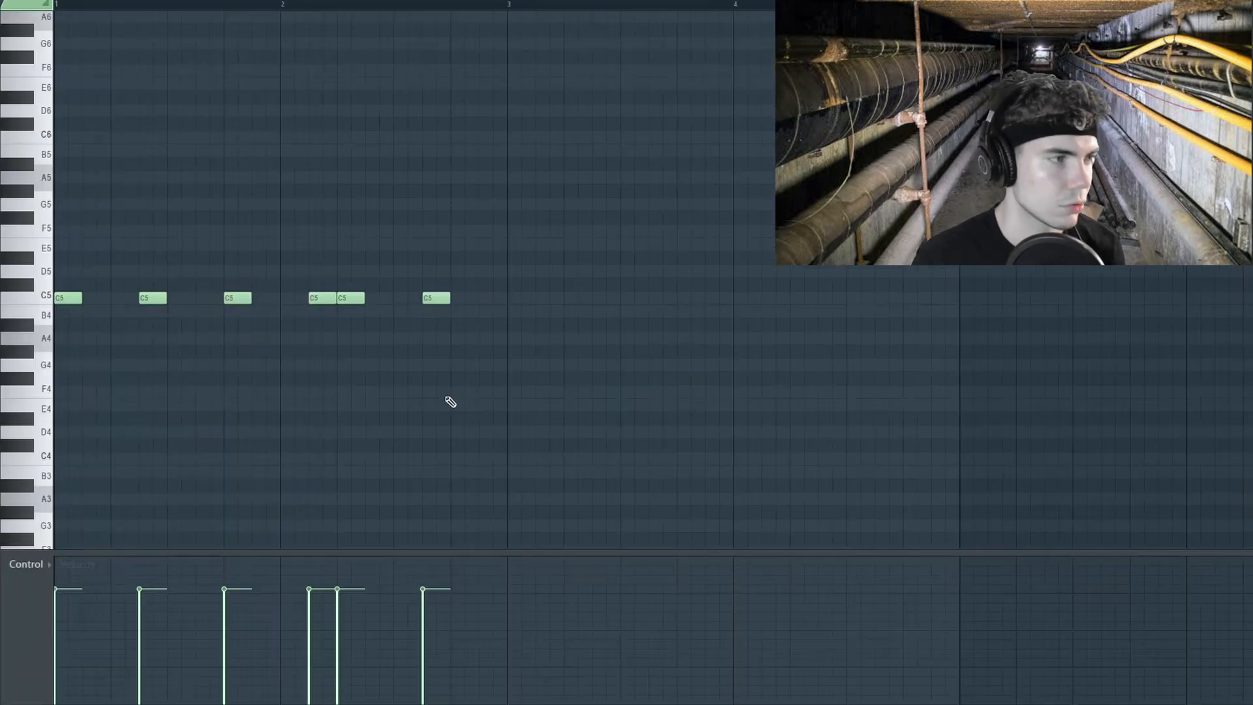
# Duplicate the two-bar snare pattern into bars 3 and 4 and lower the velocity of the note at step 3 of bar 2
pyautogui.press('space')
pyautogui.moveTo(539, 343); pyautogui.dragTo(62, 302)
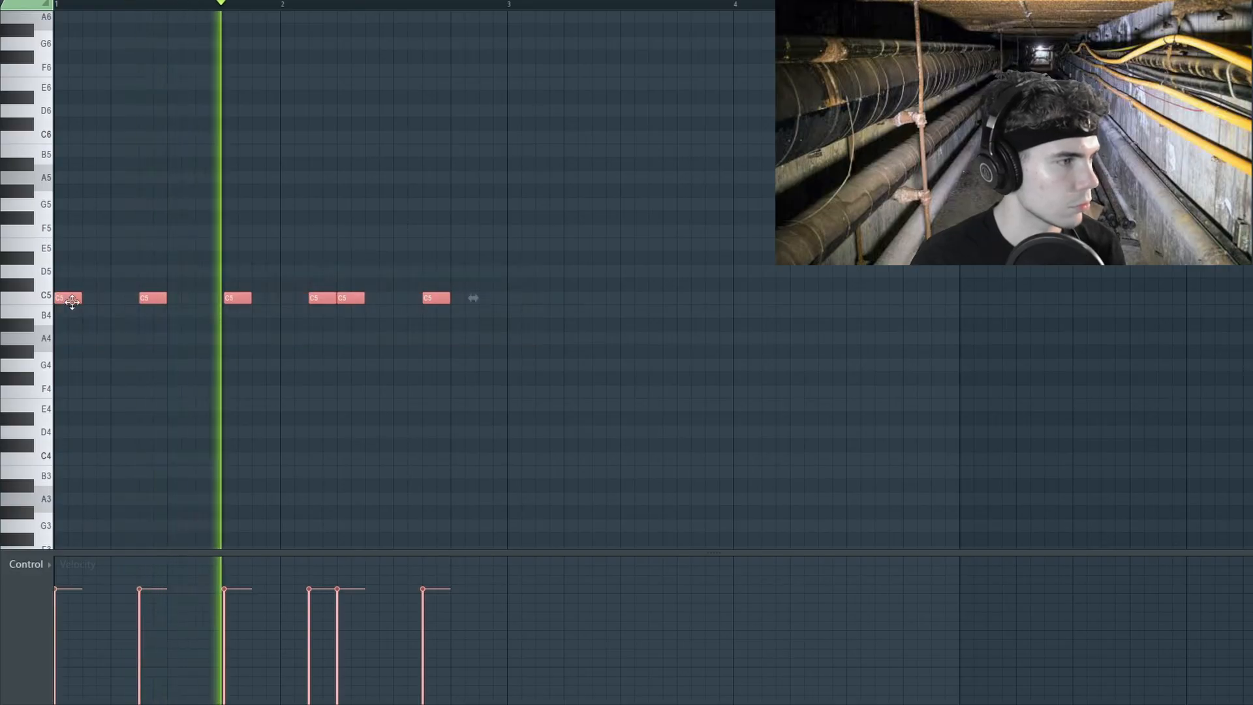
pyautogui.hotkey('ctrl', 'b')
pyautogui.hotkey('ctrl', 'd')
pyautogui.press('space')
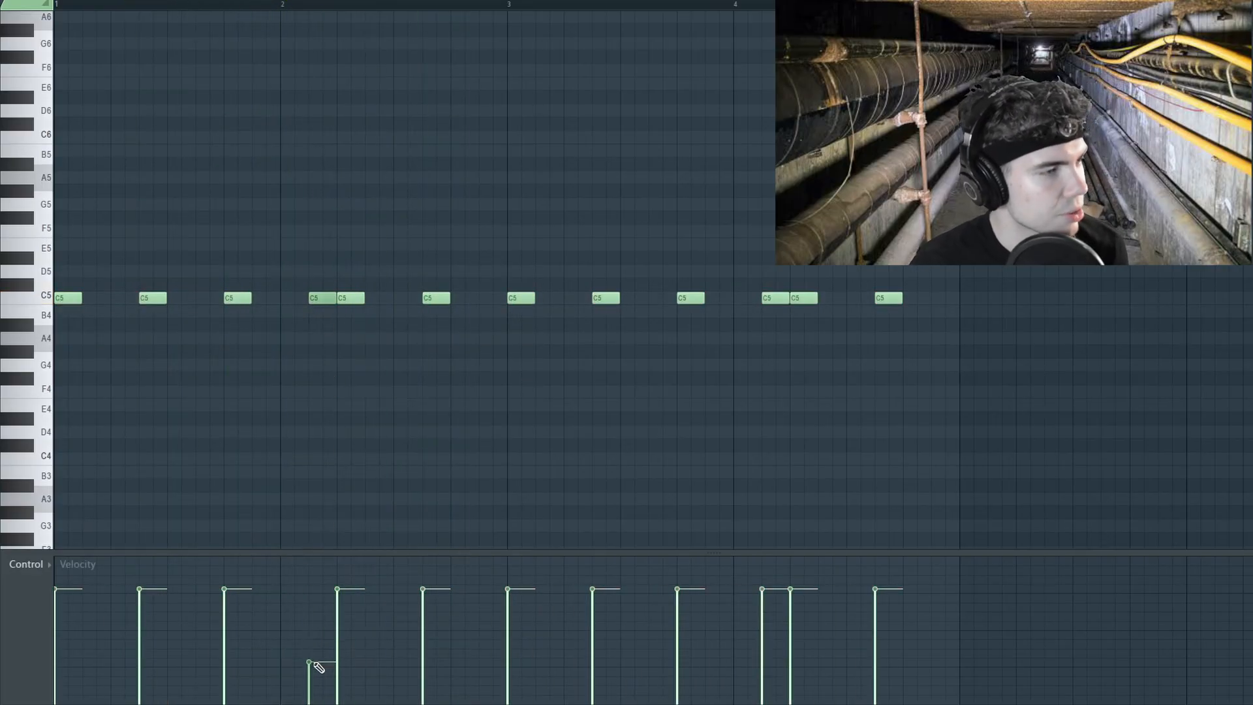
pyautogui.press('space')
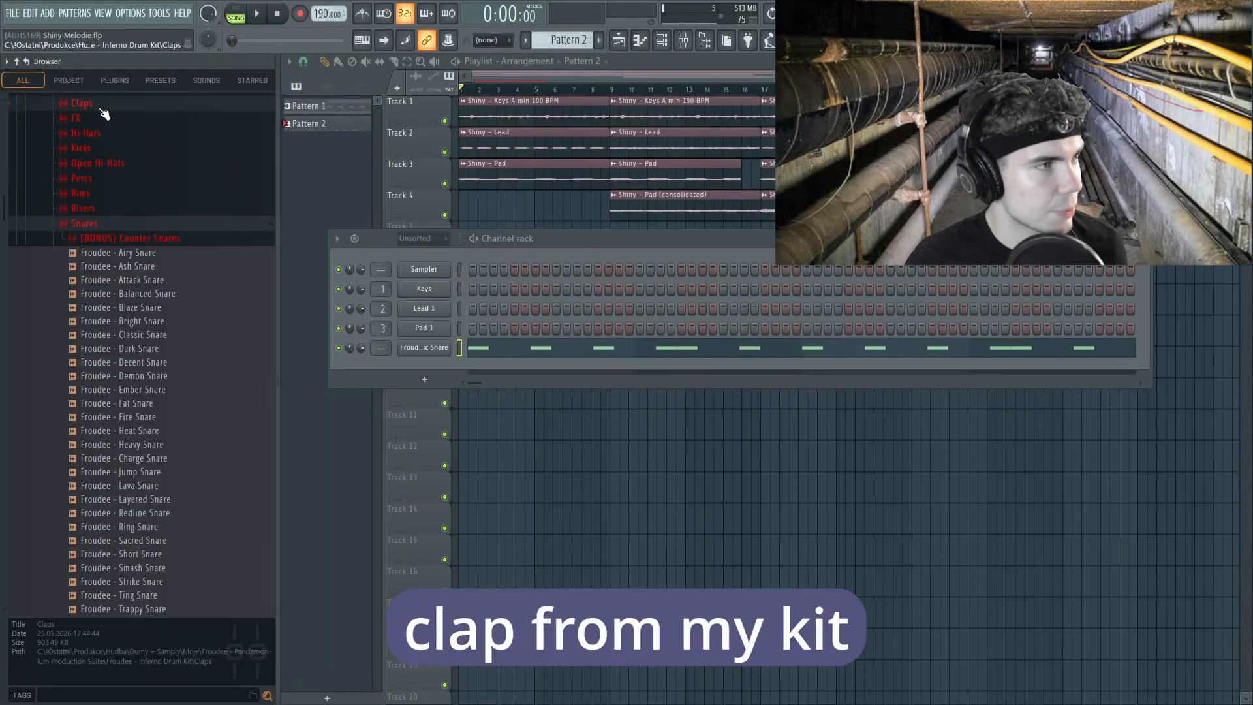
# Add the Froudee - Cheeks Clap sample to the channel rack and place claps on steps 9, 25, 41 and 57
pyautogui.click(98, 104)
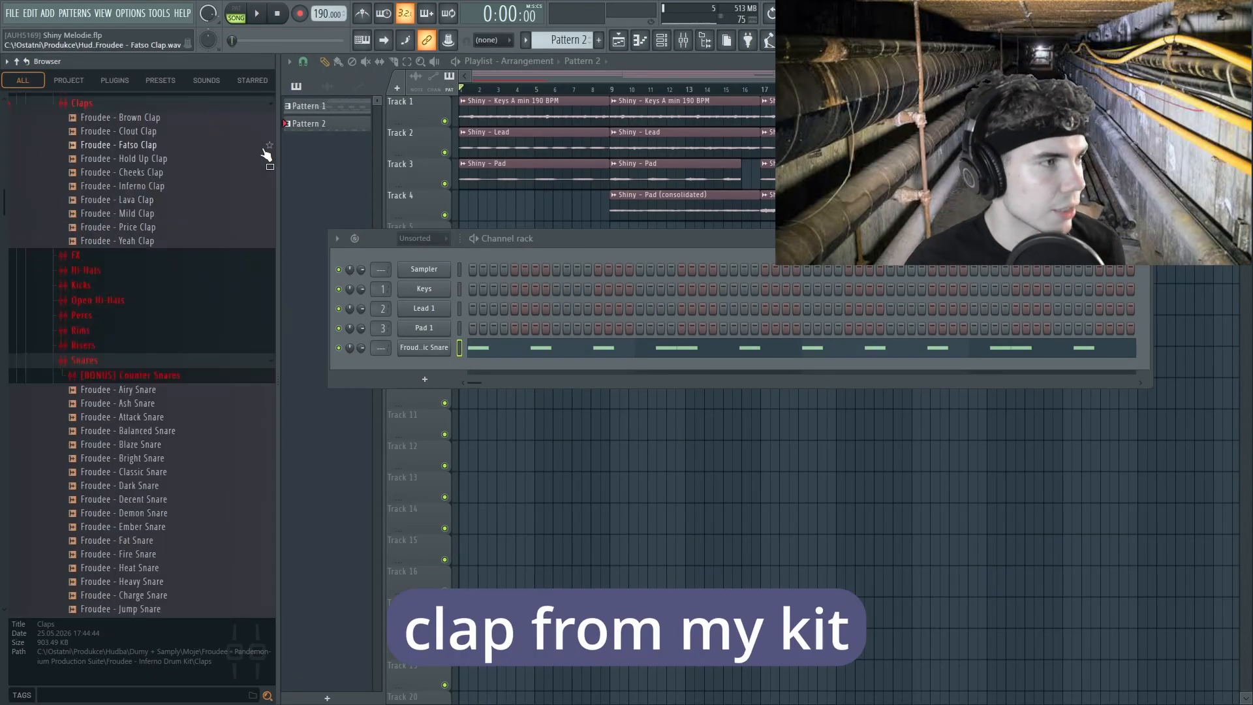
pyautogui.moveTo(127, 173); pyautogui.dragTo(421, 362)
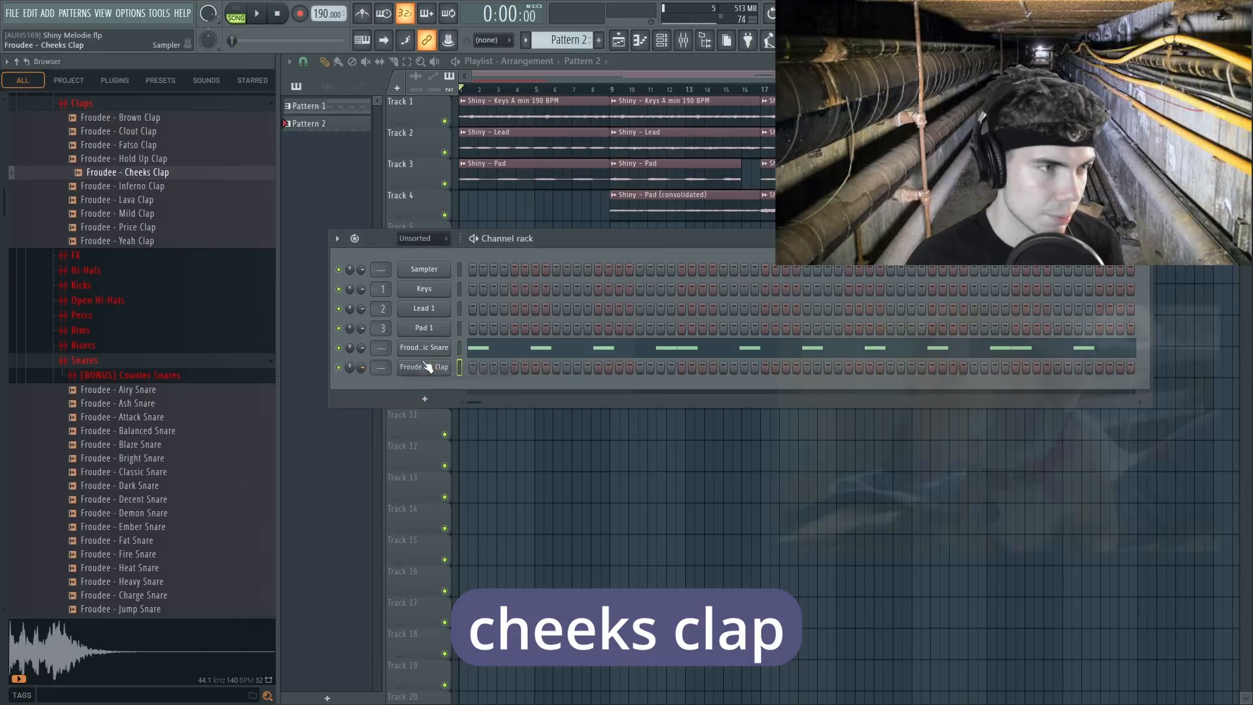
pyautogui.press('space')
pyautogui.click(723, 368)
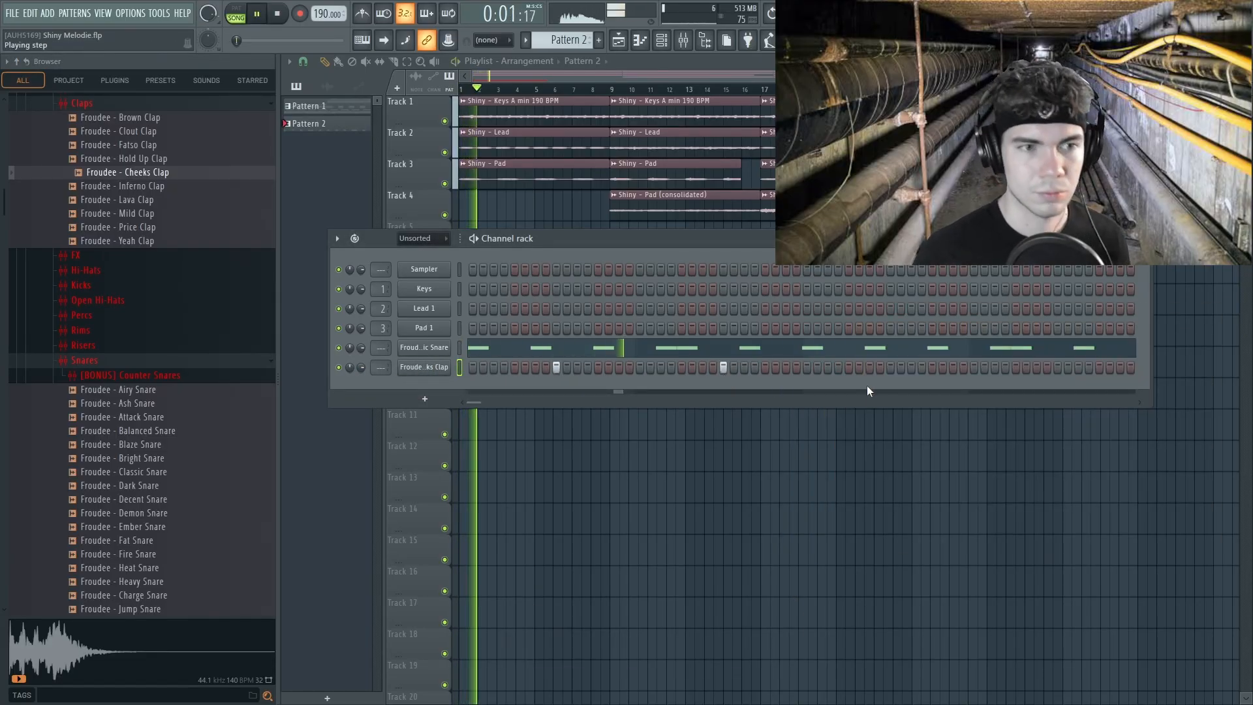
pyautogui.click(890, 367)
pyautogui.click(1057, 367)
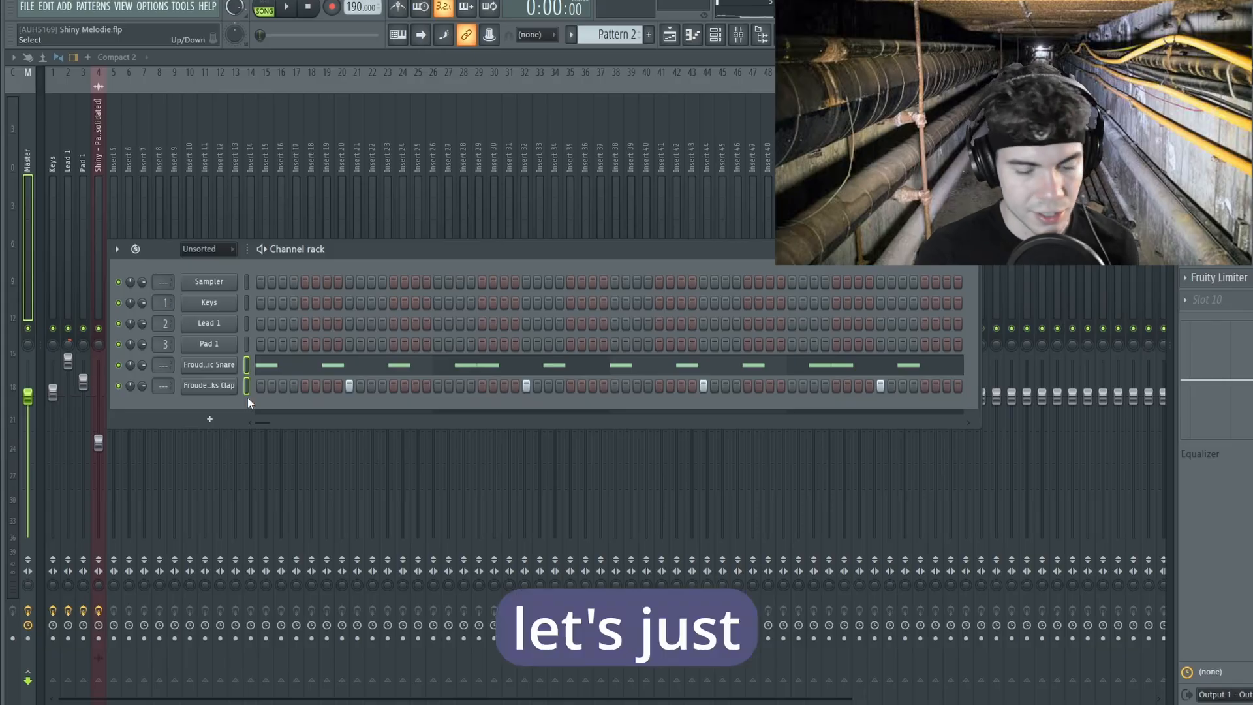
# Route the Classic Snare and Cheeks Clap channels to mixer tracks 5 and 6 and raise the clap's mixer volume
pyautogui.hotkey('ctrl', 'l')
pyautogui.press('F6')
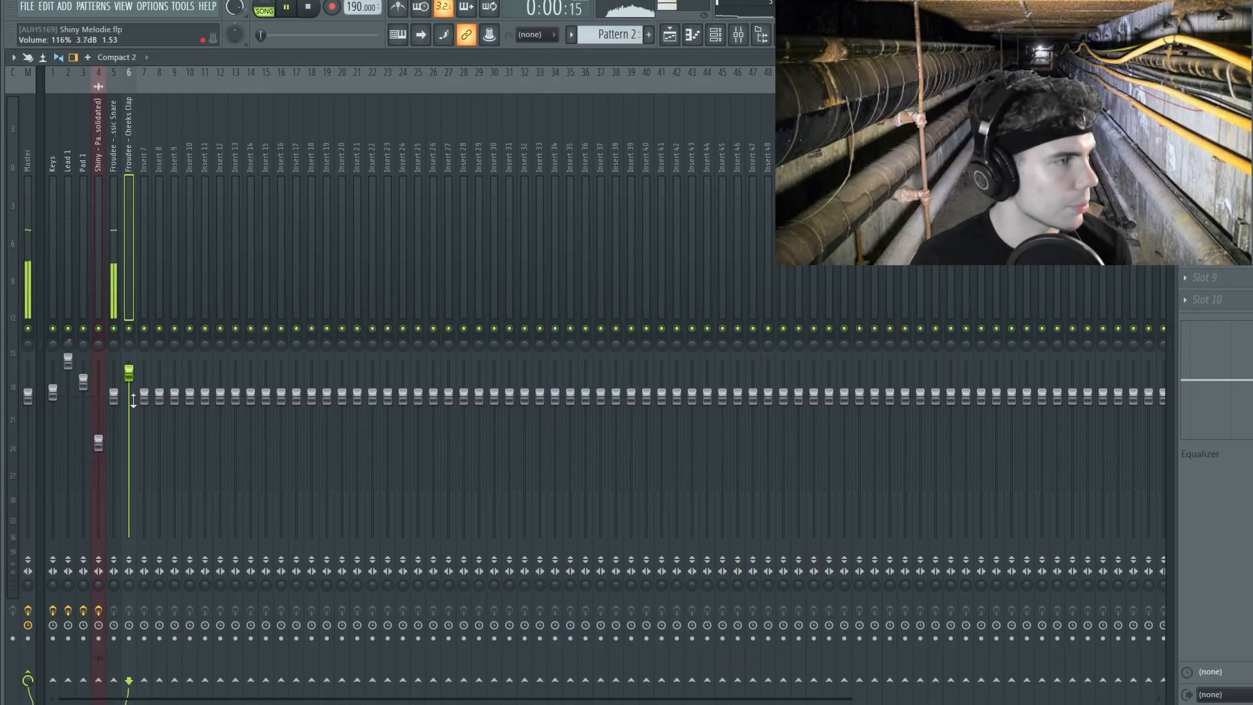
pyautogui.moveTo(124, 397); pyautogui.dragTo(134, 381)
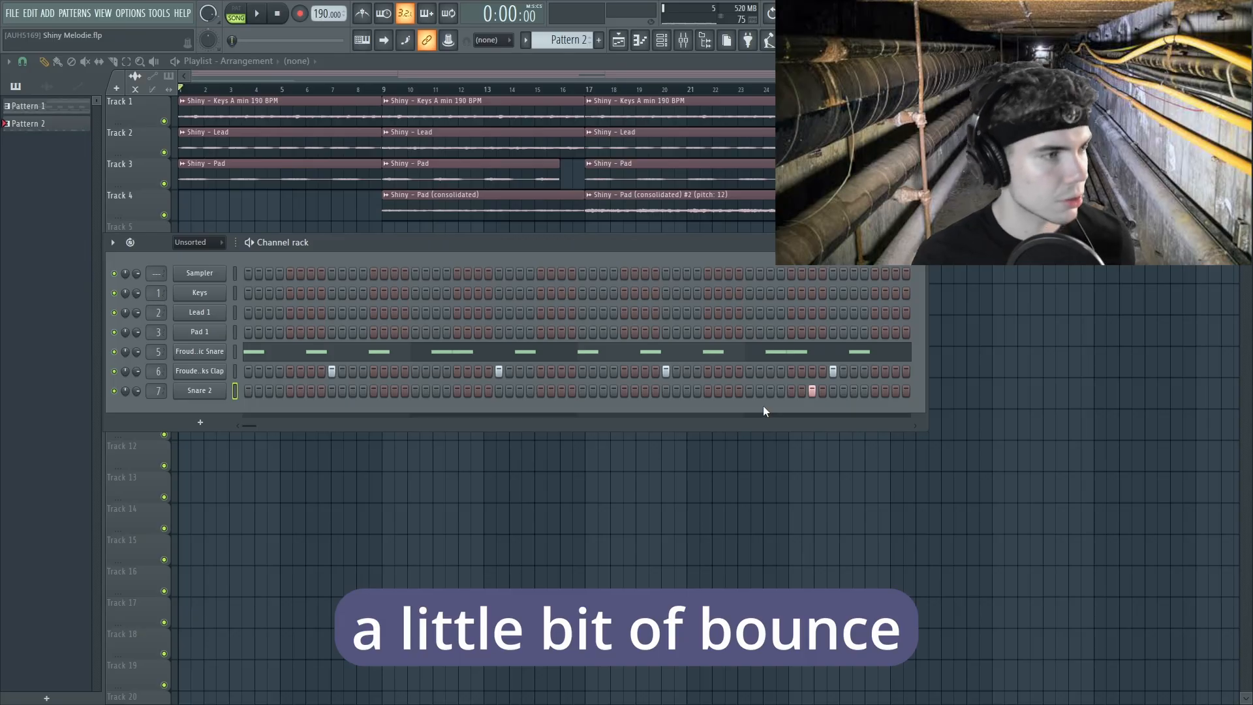
pyautogui.press('space')
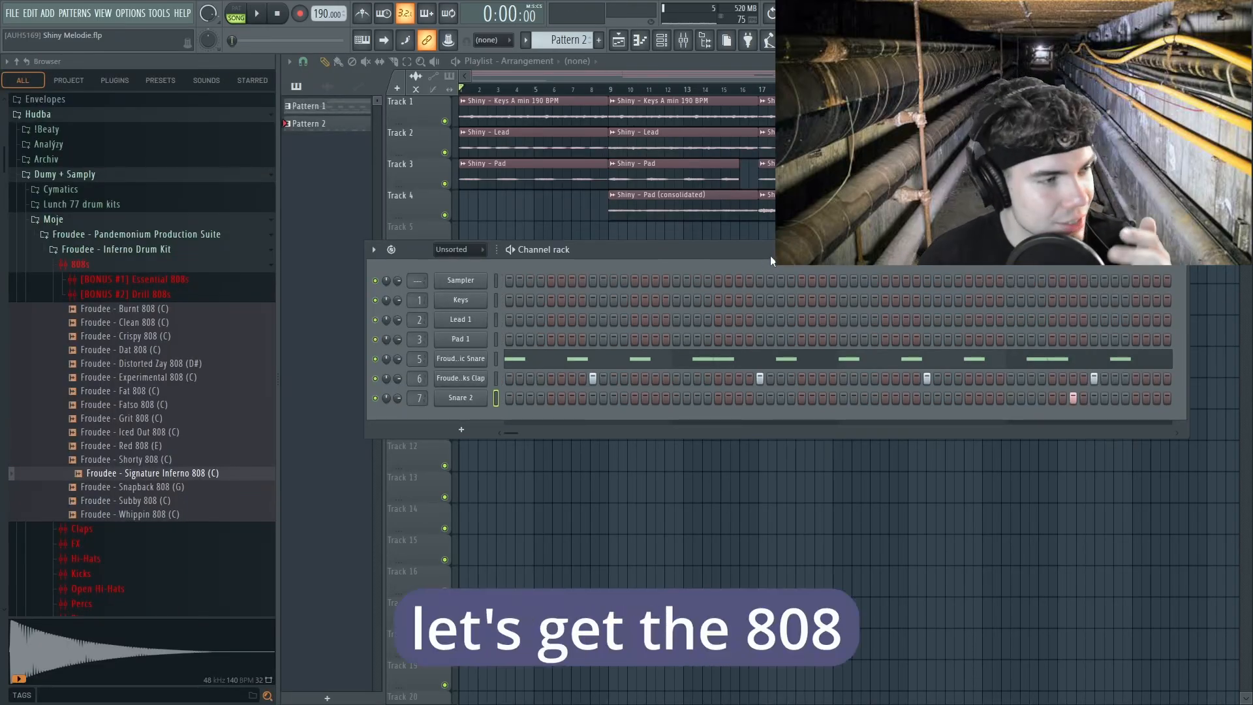
# Add the Froudee - Signature Inferno 808 (C) sample as a channel and set its volume envelope to maximum hold and 0% release
pyautogui.moveTo(190, 476); pyautogui.dragTo(474, 418)
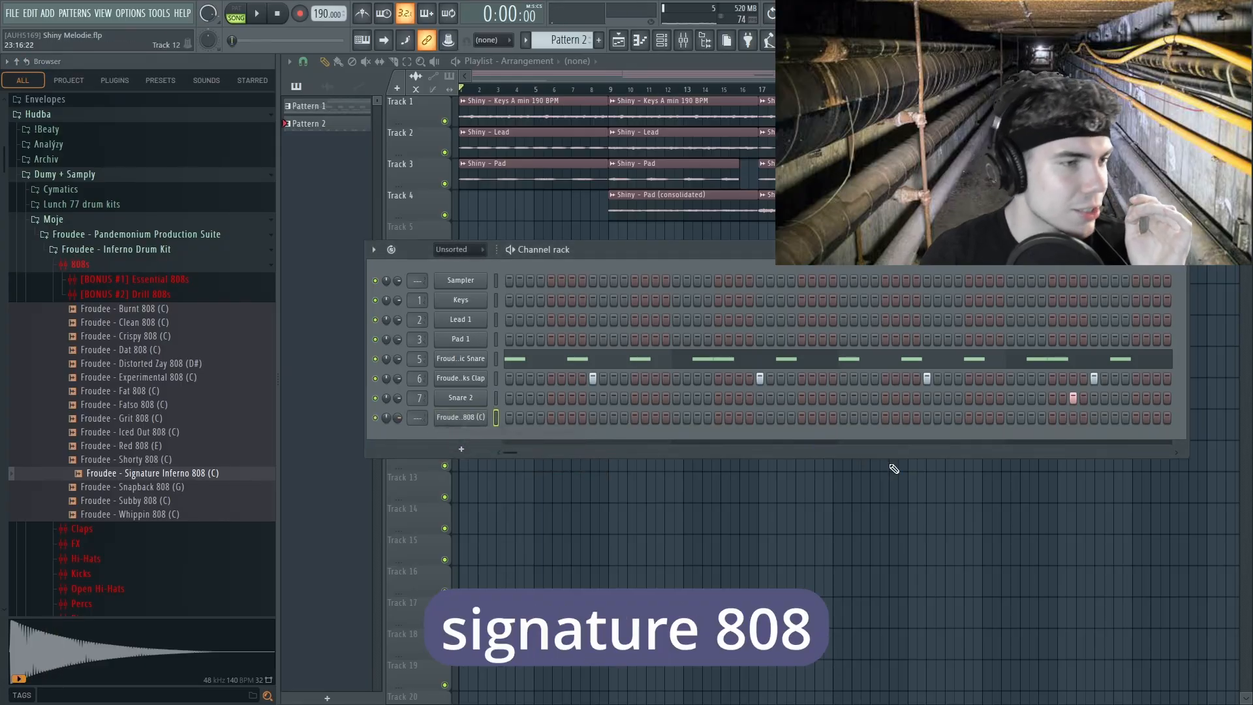
pyautogui.click(461, 417)
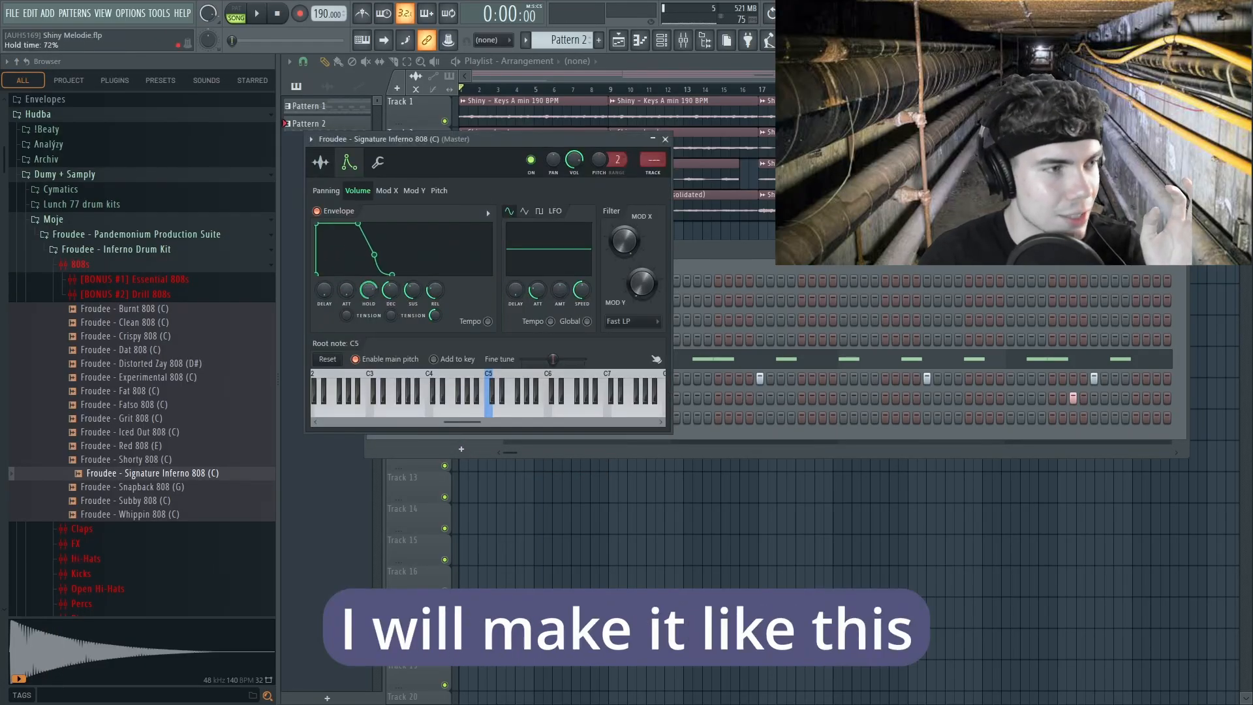
pyautogui.moveTo(369, 289); pyautogui.dragTo(427, 309)
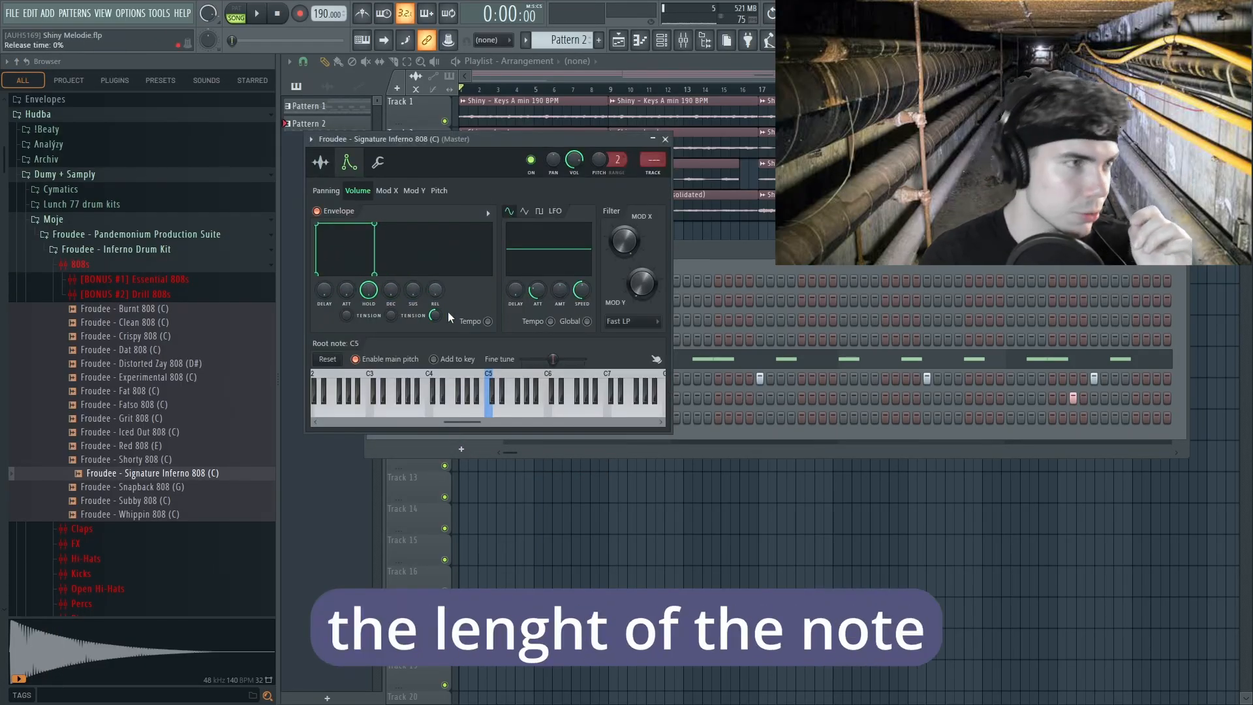
# Raise the Boost and EQ amounts in the Signature Inferno 808's precomputed effects
pyautogui.click(320, 161)
pyautogui.click(503, 243)
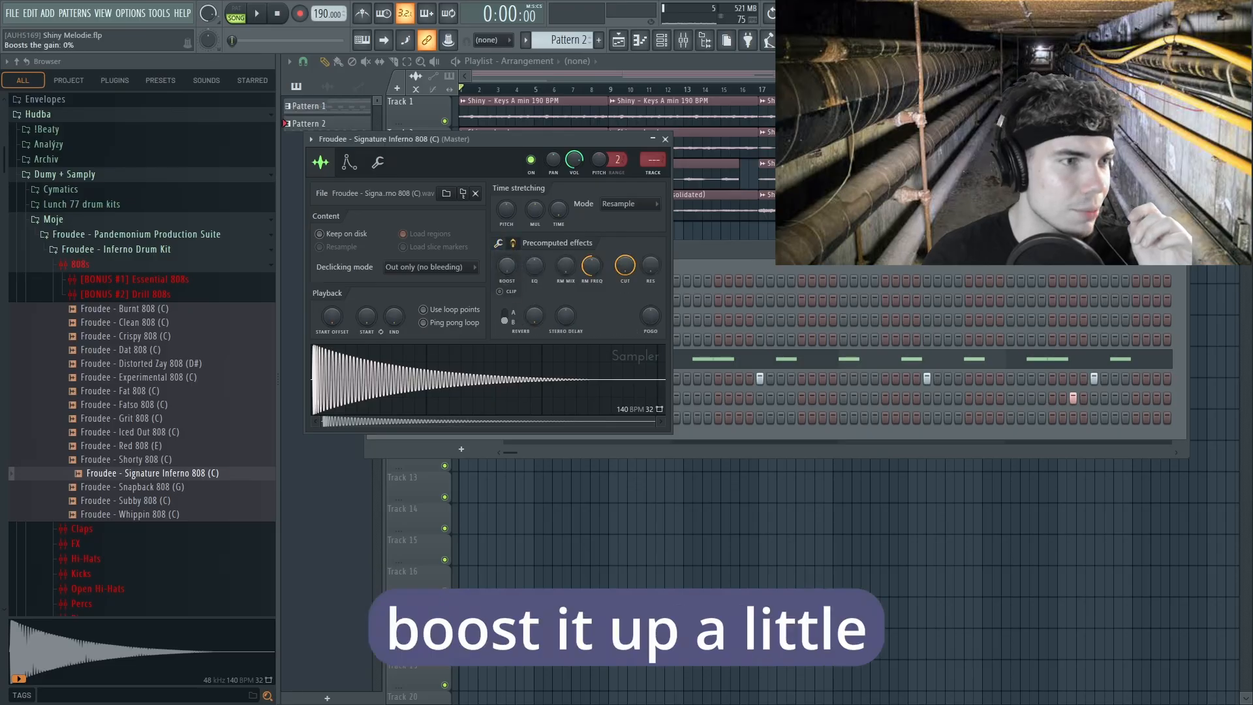
pyautogui.moveTo(534, 265); pyautogui.dragTo(534, 267)
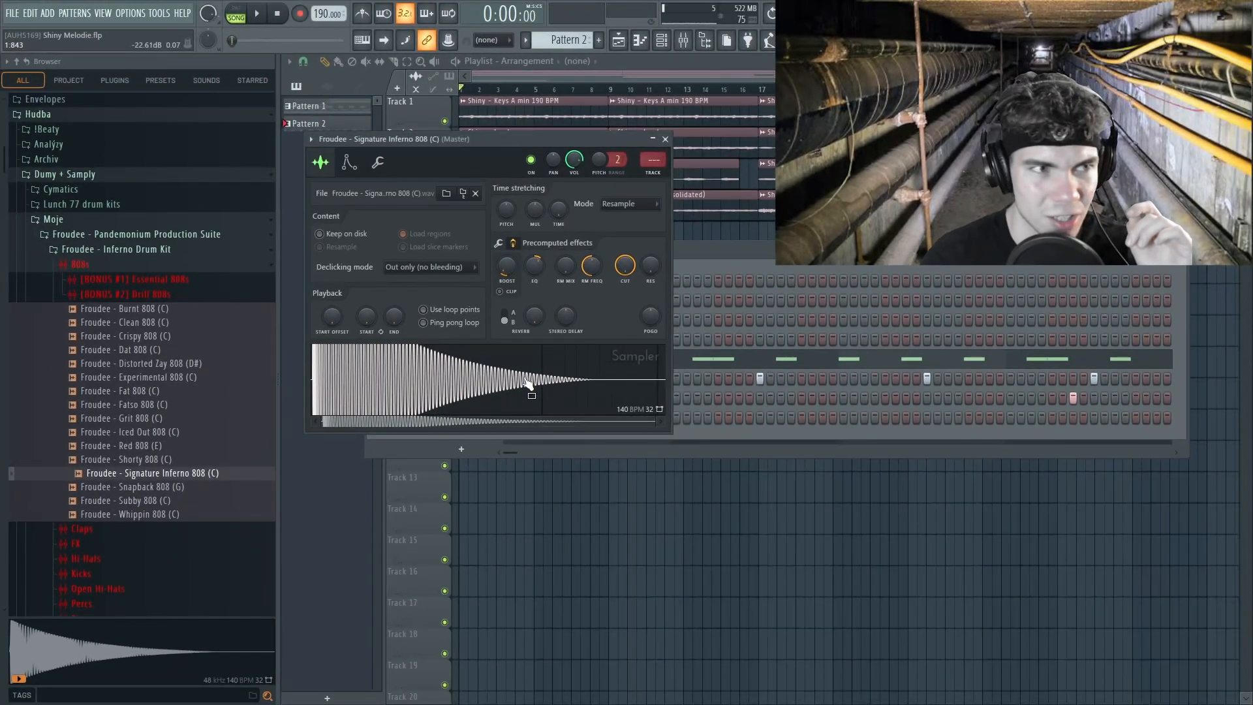
# Insert Fruity Parametric EQ 2 on the Signature Inferno 808's mixer track and boost the band 7 high shelf about 4.5 dB near 1245 Hz
pyautogui.press('F9')
pyautogui.click(1115, 103)
pyautogui.click(920, 134)
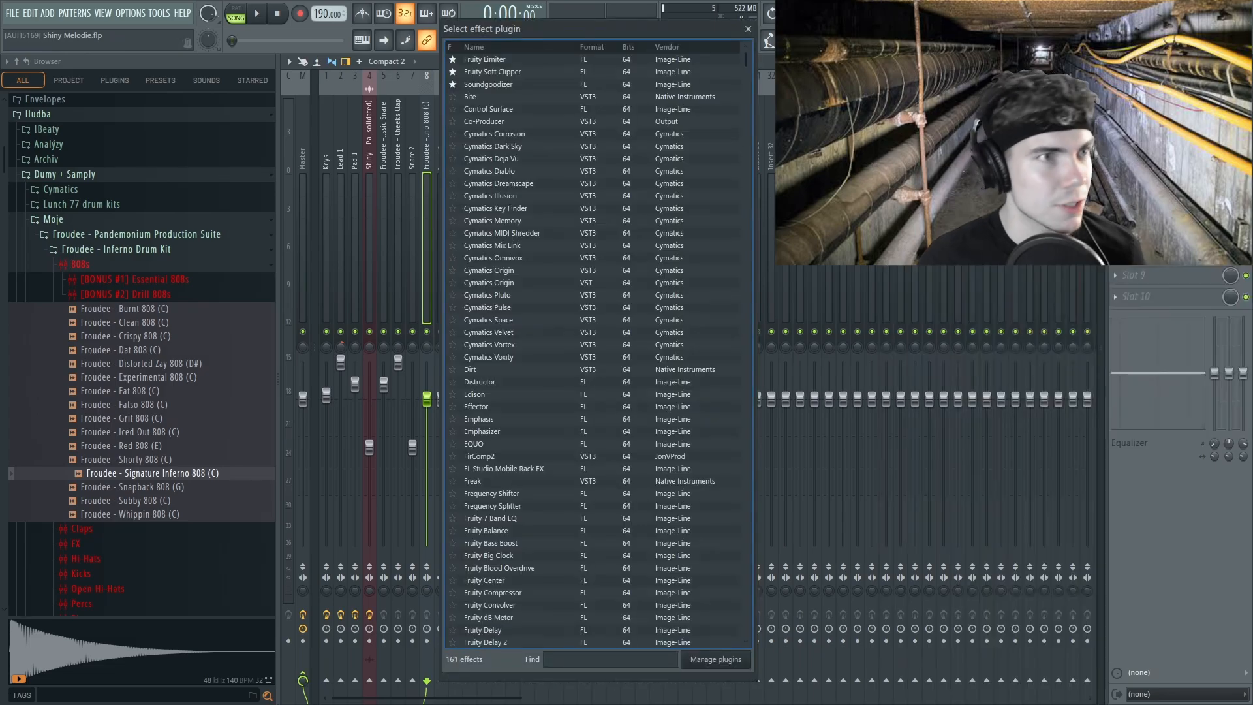
pyautogui.write('eq')
pyautogui.doubleClick(504, 123)
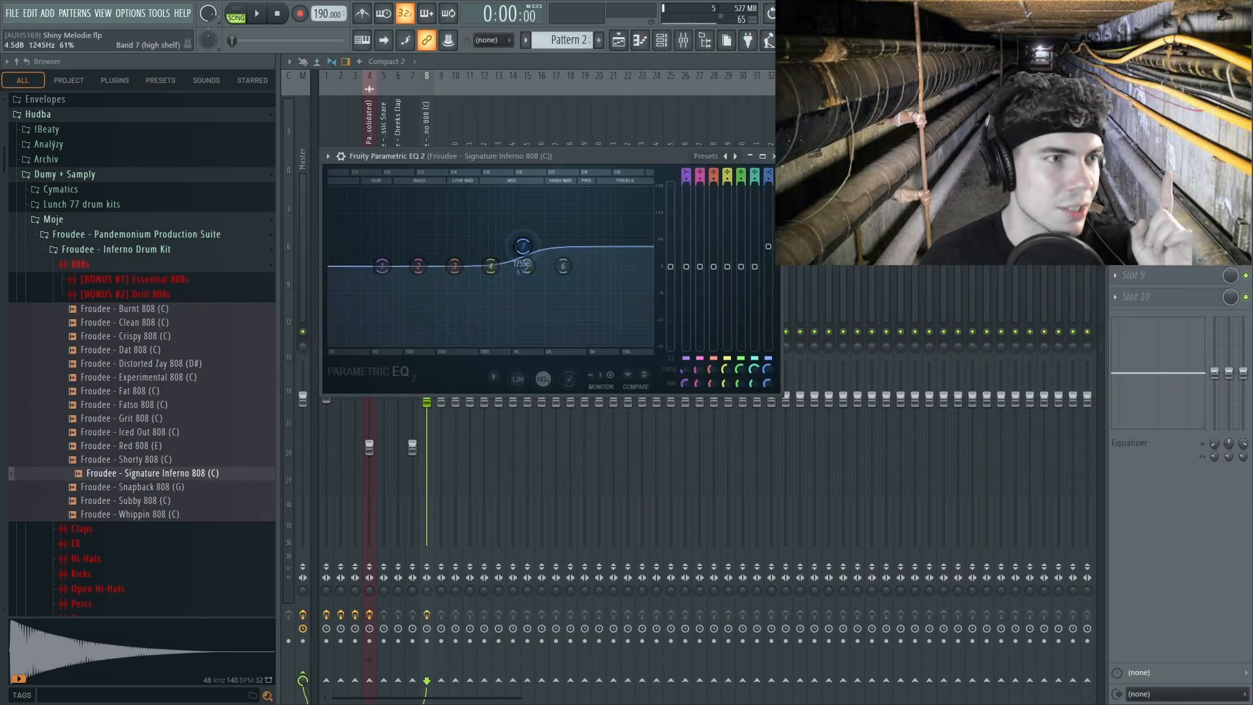
pyautogui.click(774, 156)
pyautogui.click(1115, 124)
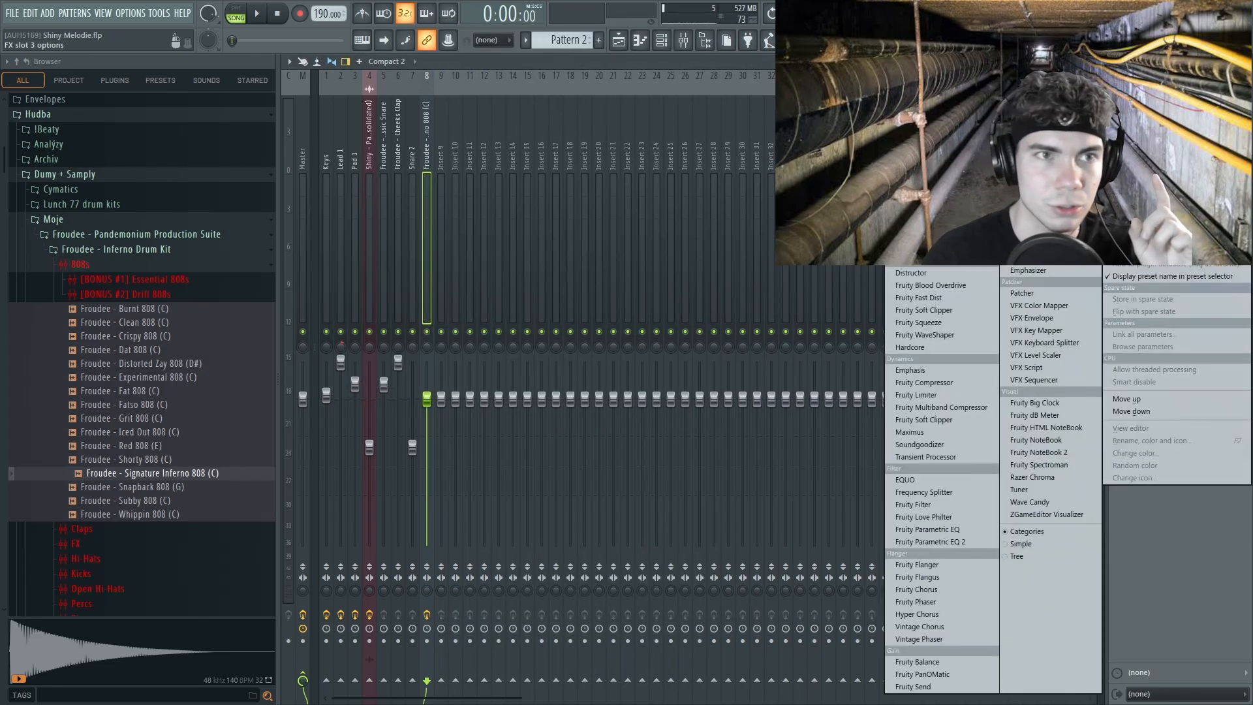
pyautogui.click(920, 155)
pyautogui.press('Escape')
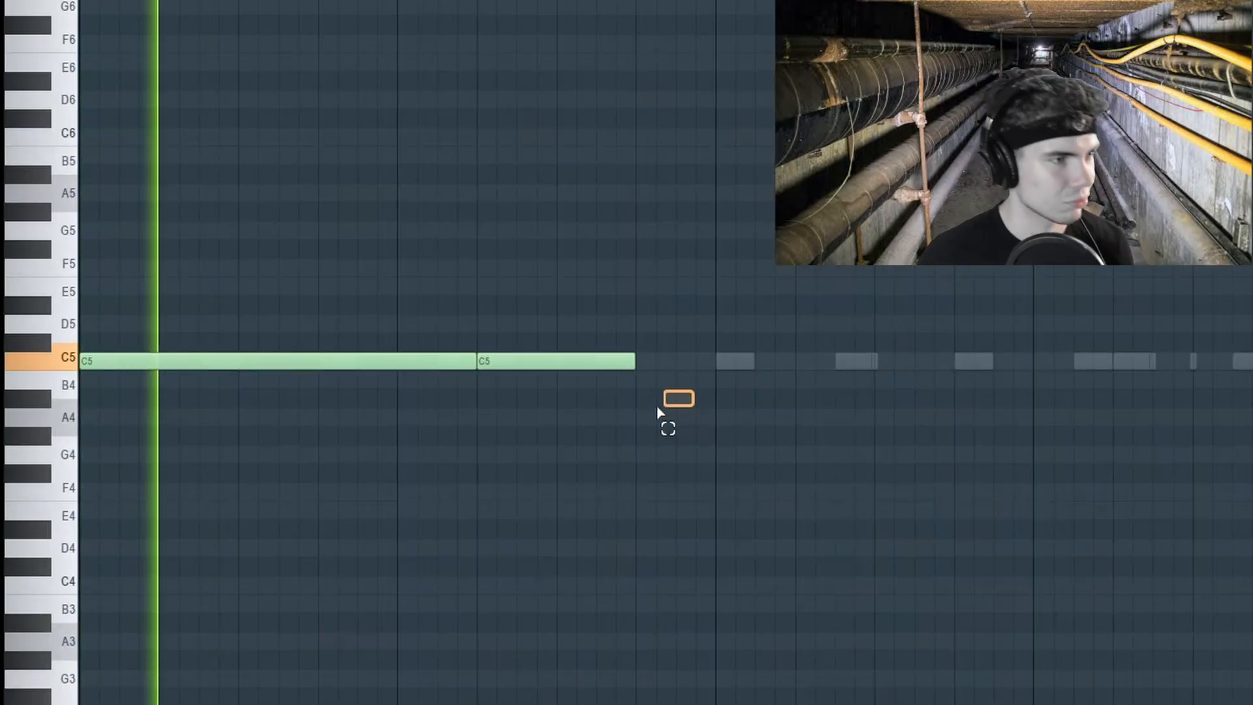
# Copy the two long C5 808 notes from bars 1 and 2 to the start of bar 3
pyautogui.moveTo(694, 408); pyautogui.dragTo(352, 358)
pyautogui.moveTo(828, 352); pyautogui.dragTo(987, 353)
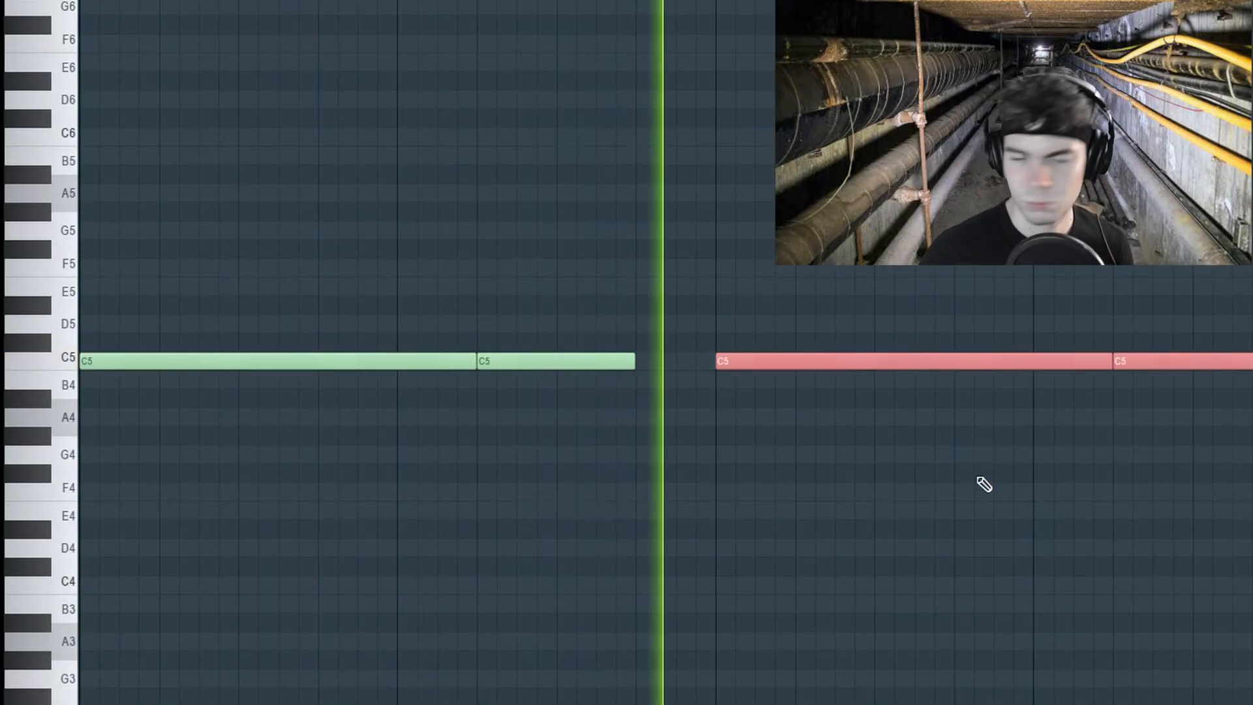
pyautogui.click(973, 545)
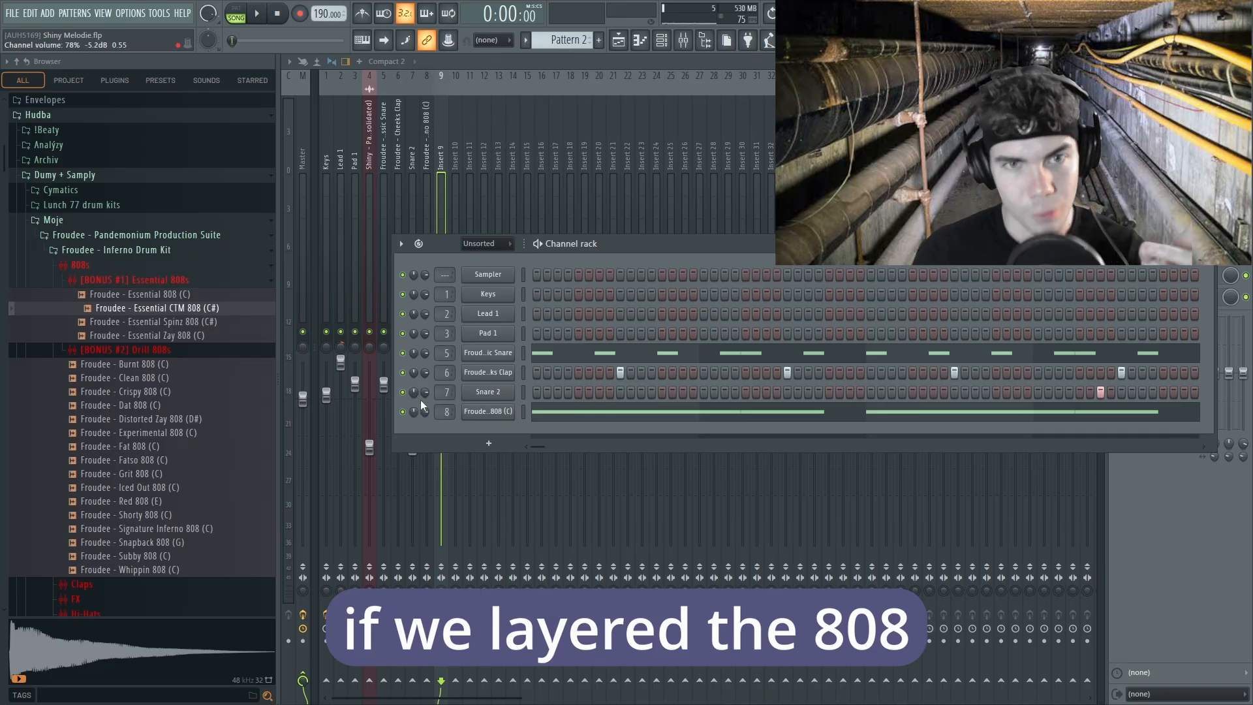
# Add the Froudee - Essential CTM 808 (C#) sample as a channel on mixer track 9 and insert Fruity Parametric EQ 2 on that track
pyautogui.moveTo(171, 310); pyautogui.dragTo(489, 434)
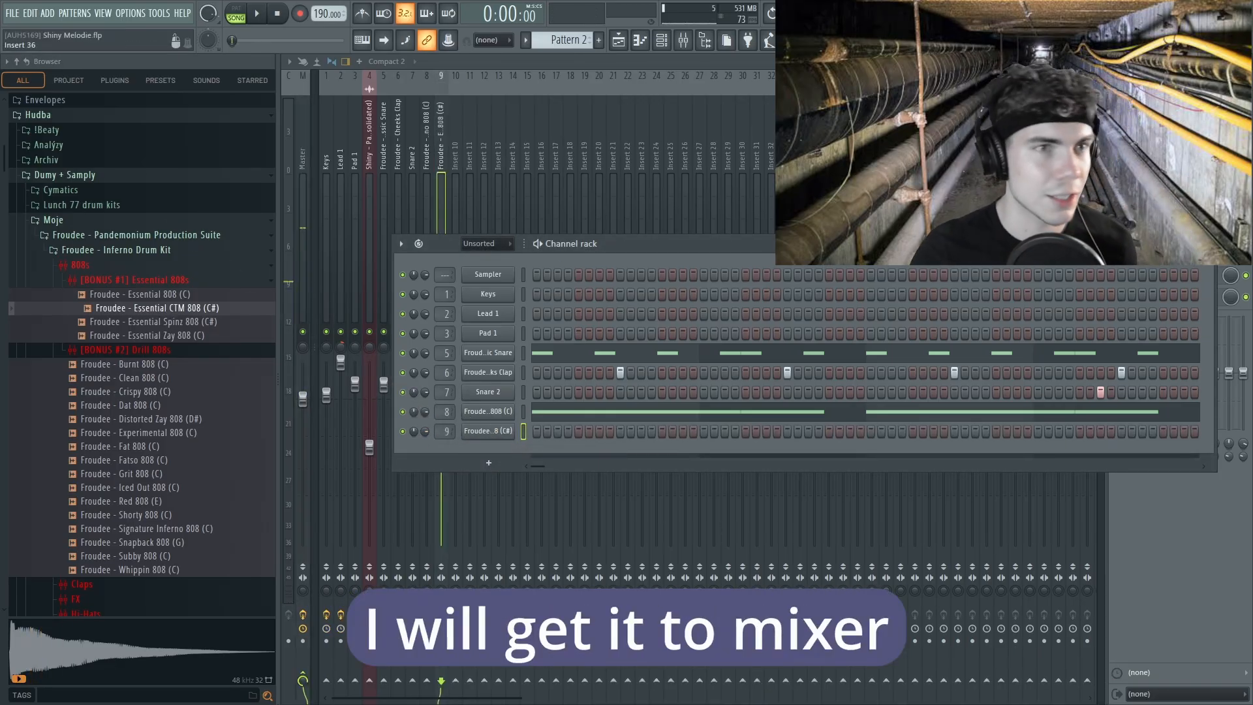
pyautogui.click(1115, 101)
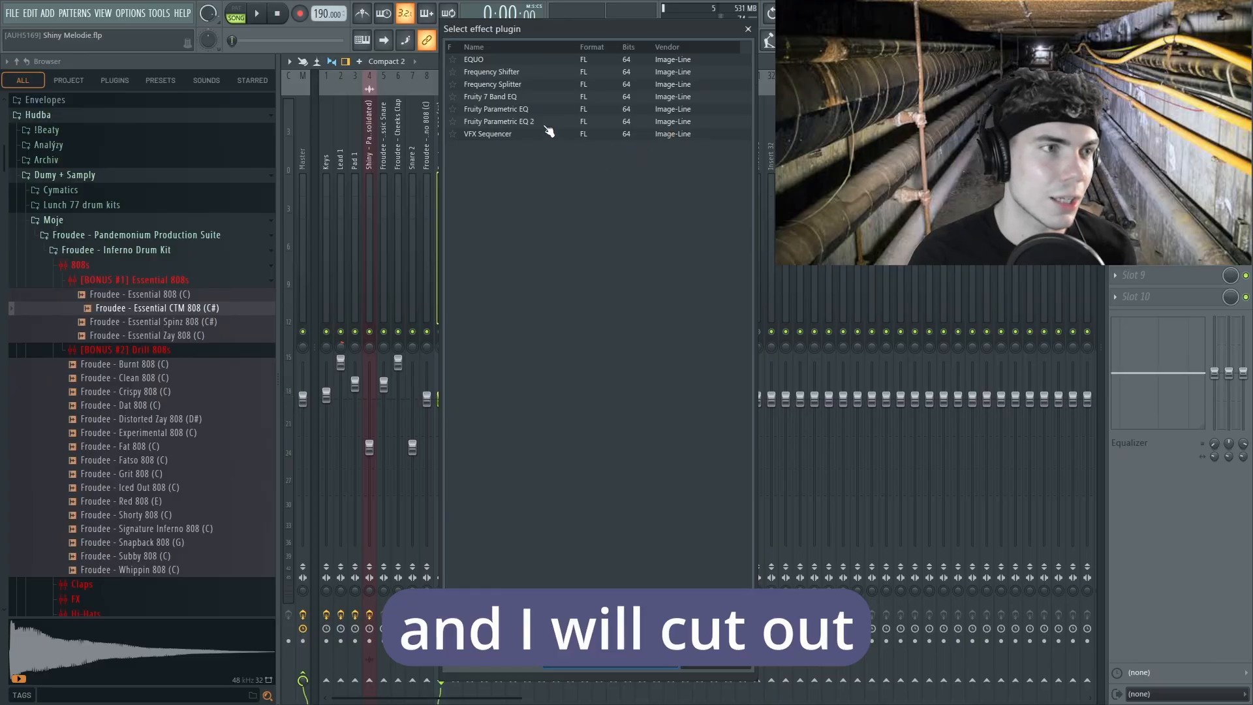
pyautogui.doubleClick(546, 123)
# Load the 40Hz cut preset in the Essential CTM 808's equalizer and move its low cut up into the low mids
pyautogui.click(739, 190)
pyautogui.click(760, 210)
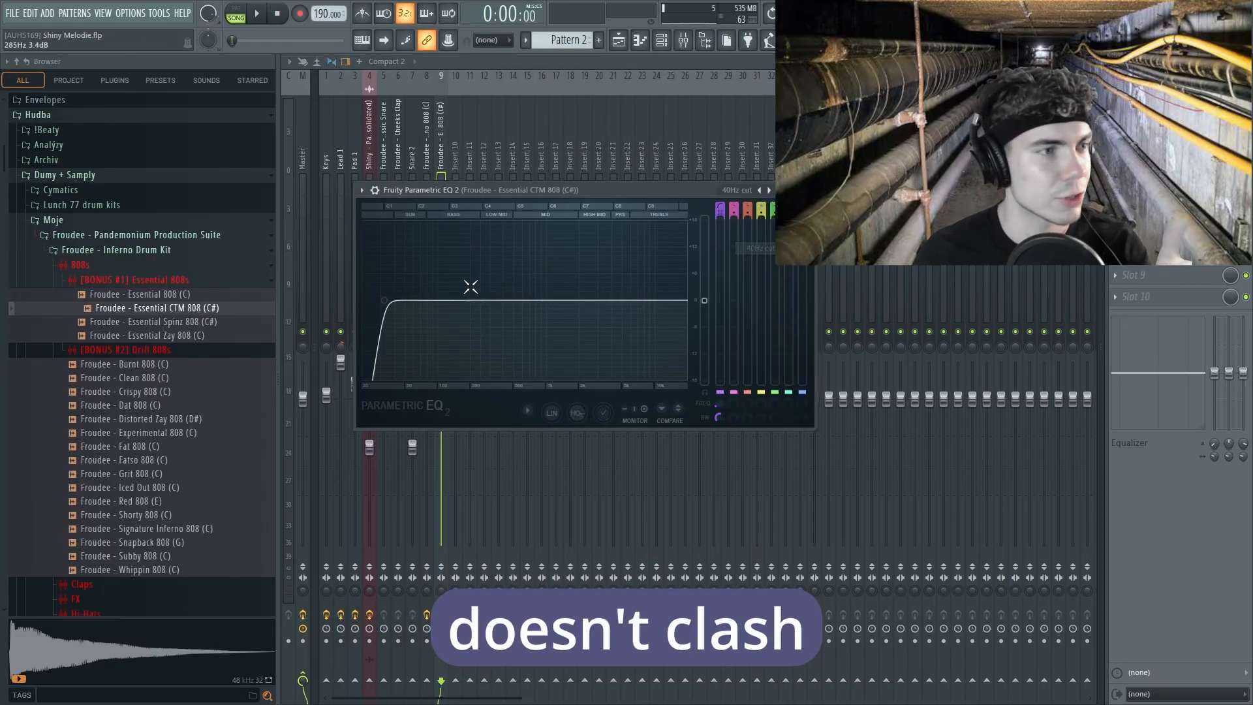
pyautogui.moveTo(481, 300); pyautogui.dragTo(490, 300)
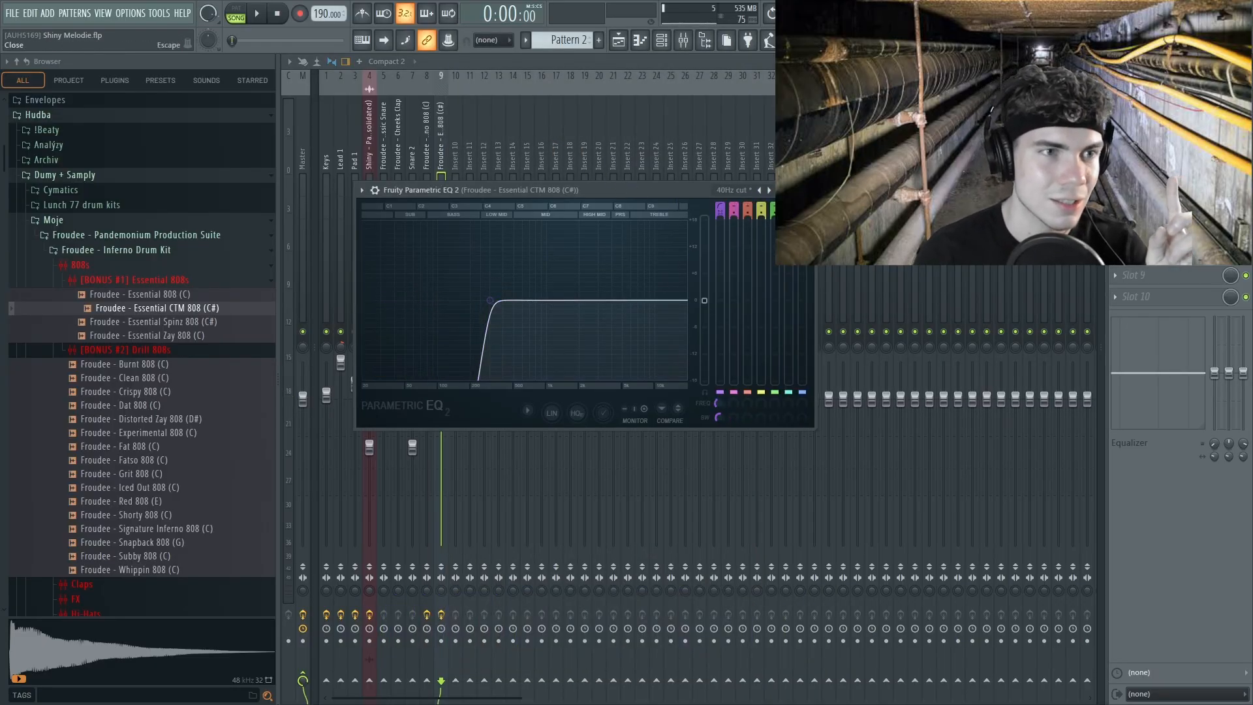
pyautogui.click(806, 190)
# Copy the Signature Inferno 808's notes into the Essential CTM 808 channel and play back the layered pattern
pyautogui.click(661, 40)
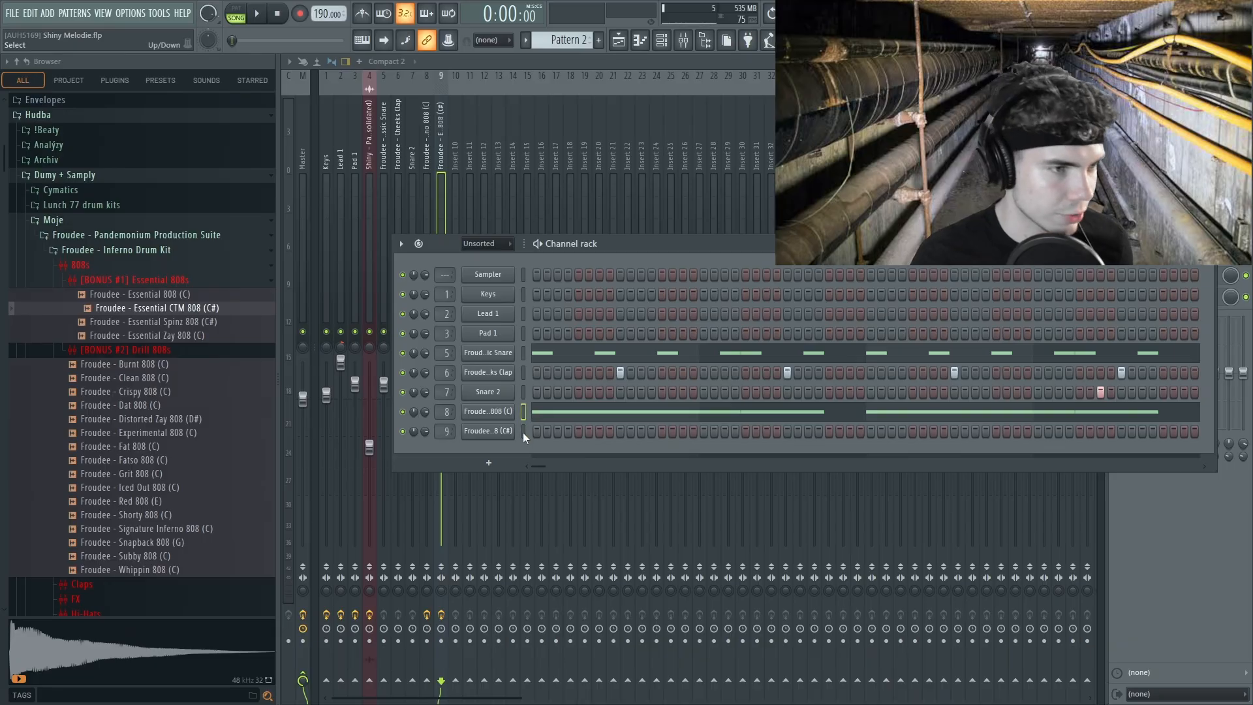
pyautogui.click(523, 432)
pyautogui.hotkey('ctrl', 'v')
pyautogui.press('space')
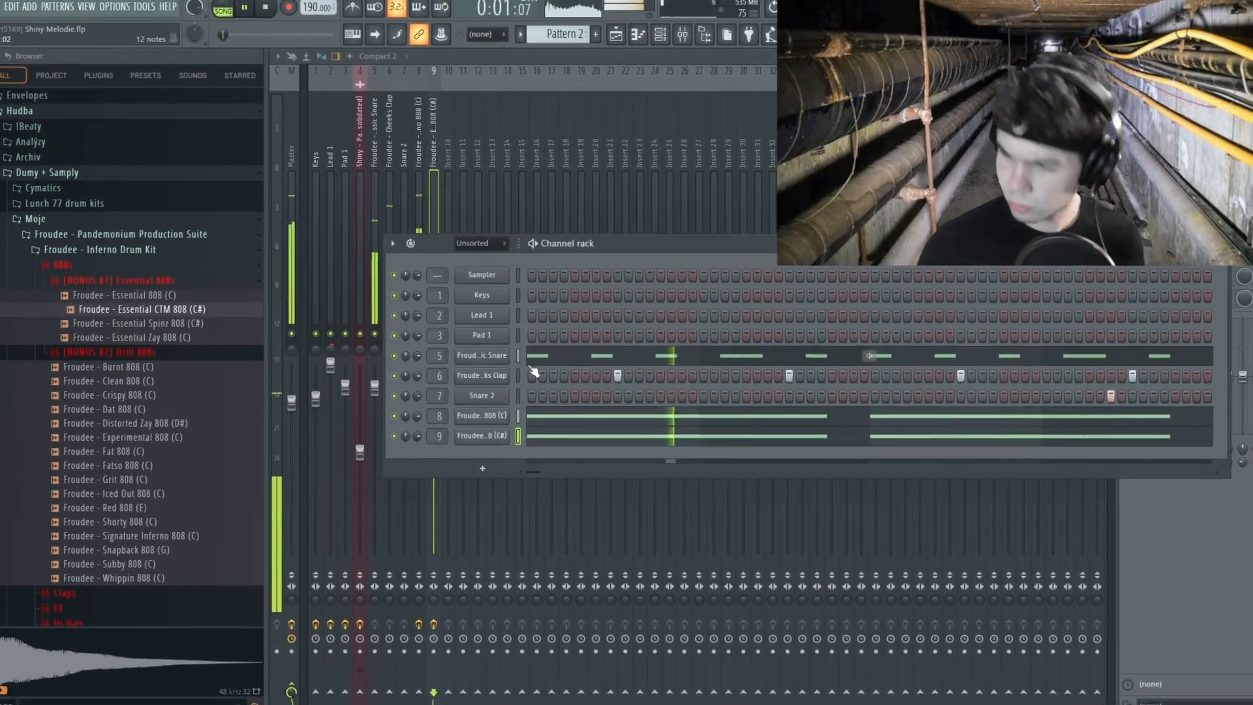
pyautogui.press('space')
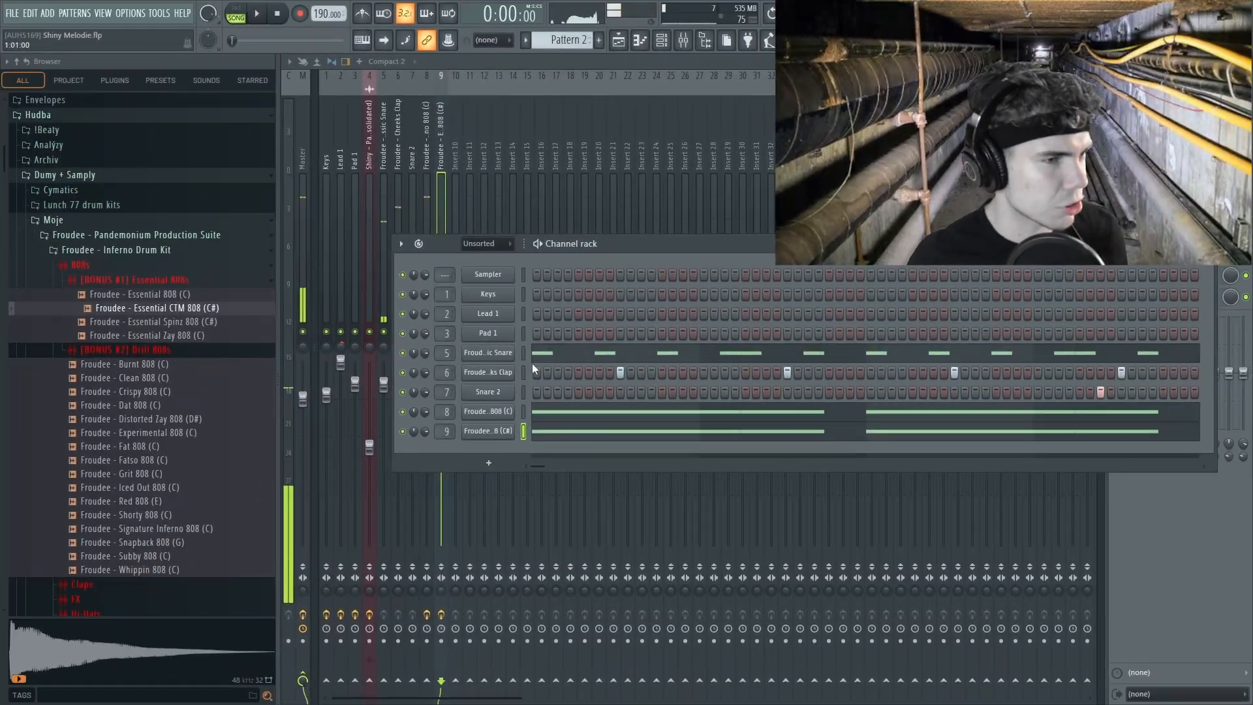
# Set the Essential CTM 808's volume envelope hold time to 100% and play back the pattern
pyautogui.click(481, 433)
pyautogui.click(399, 213)
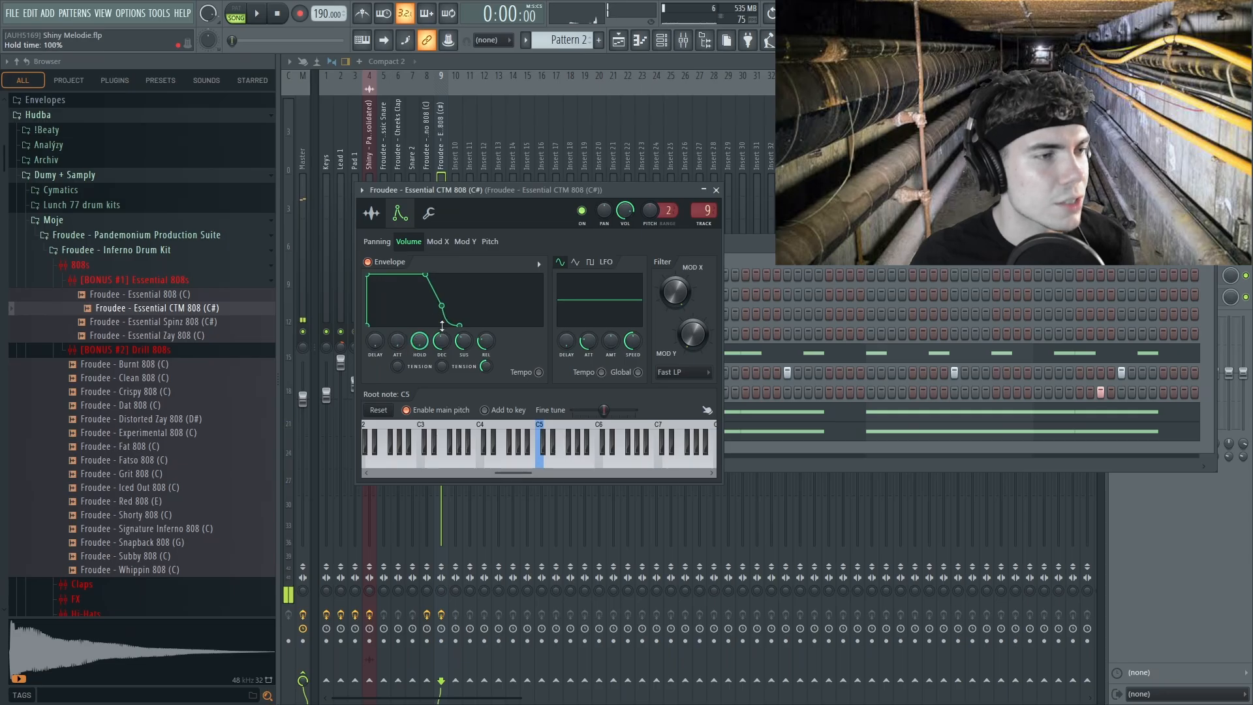
pyautogui.click(716, 190)
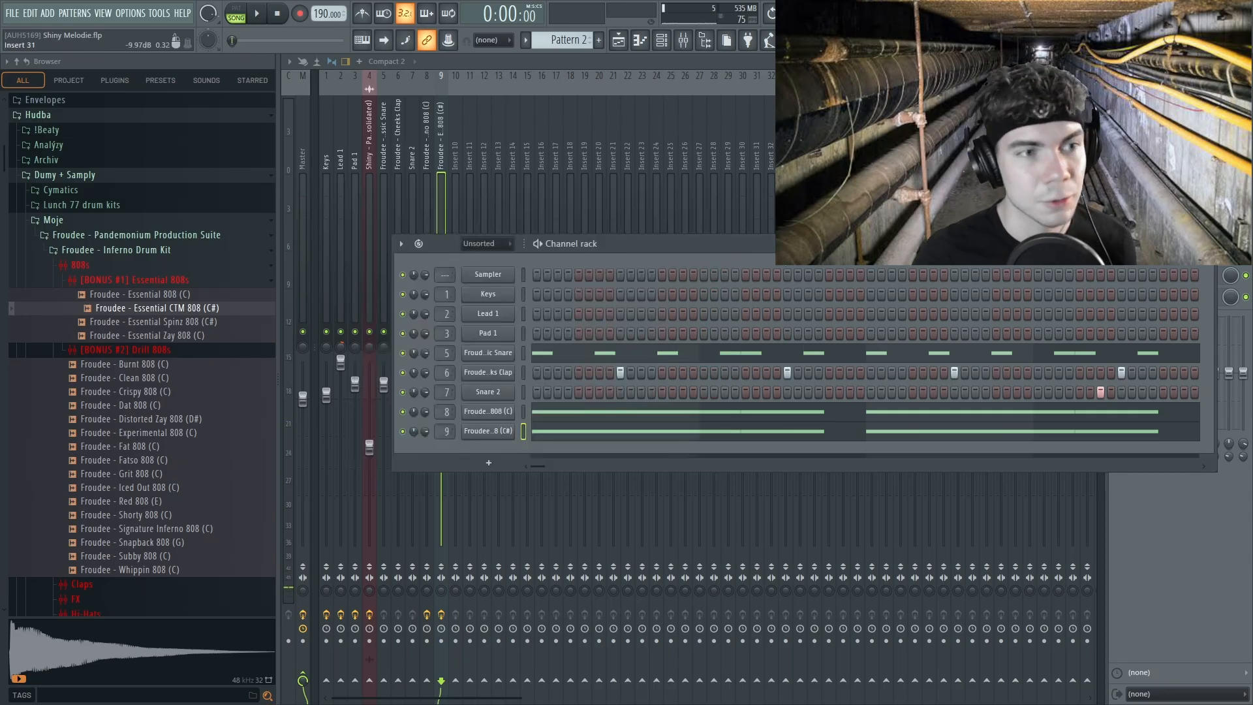
pyautogui.press('space')
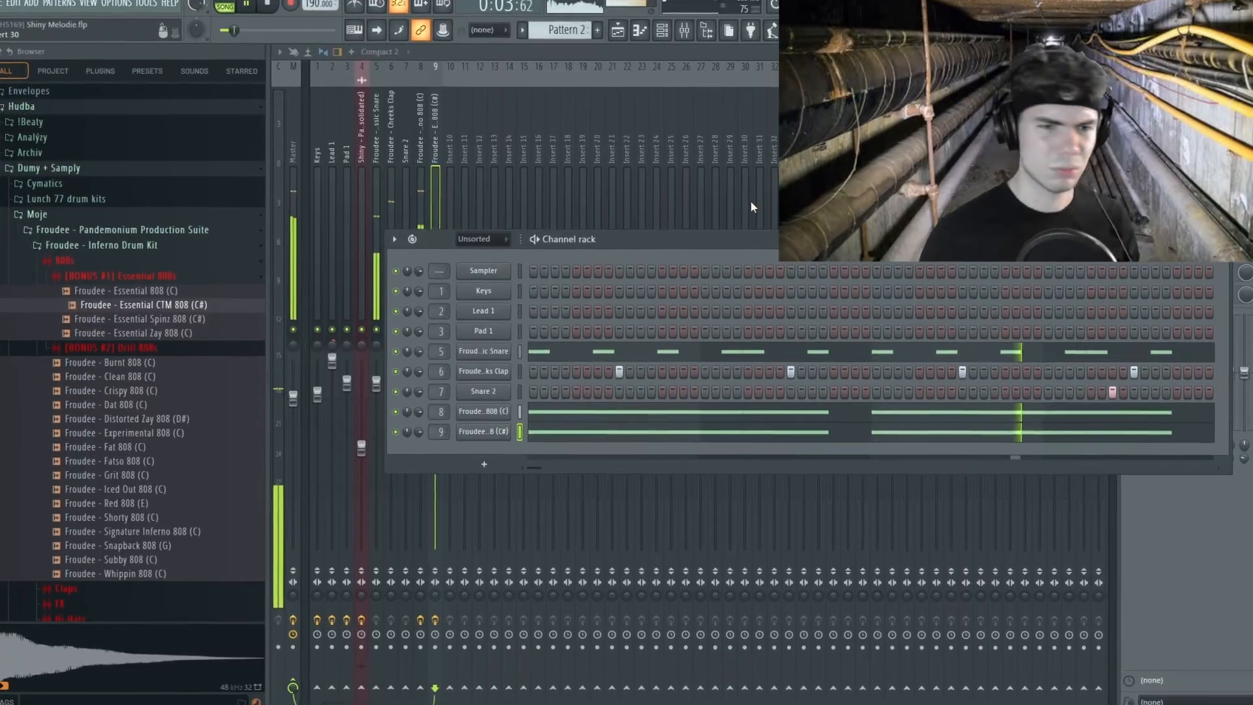
# Split Pattern 2 by channel into separate patterns for each drum and 808 sound
pyautogui.rightClick(46, 124)
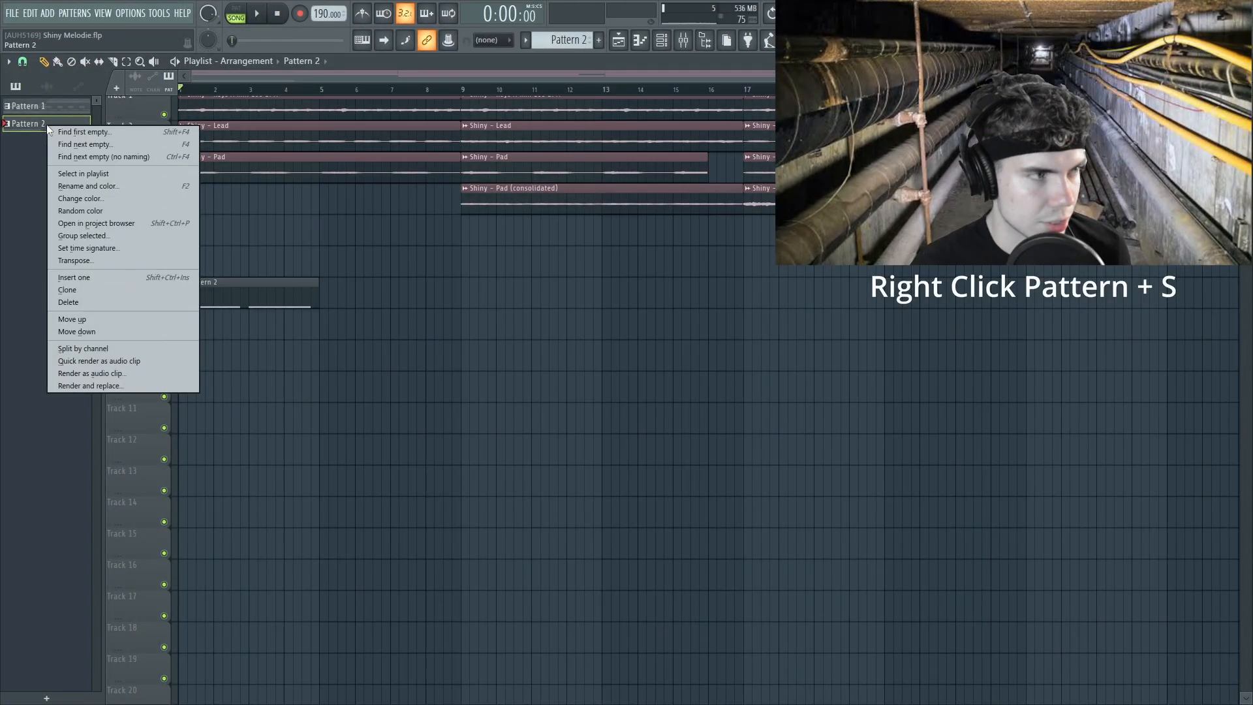
pyautogui.press('s')
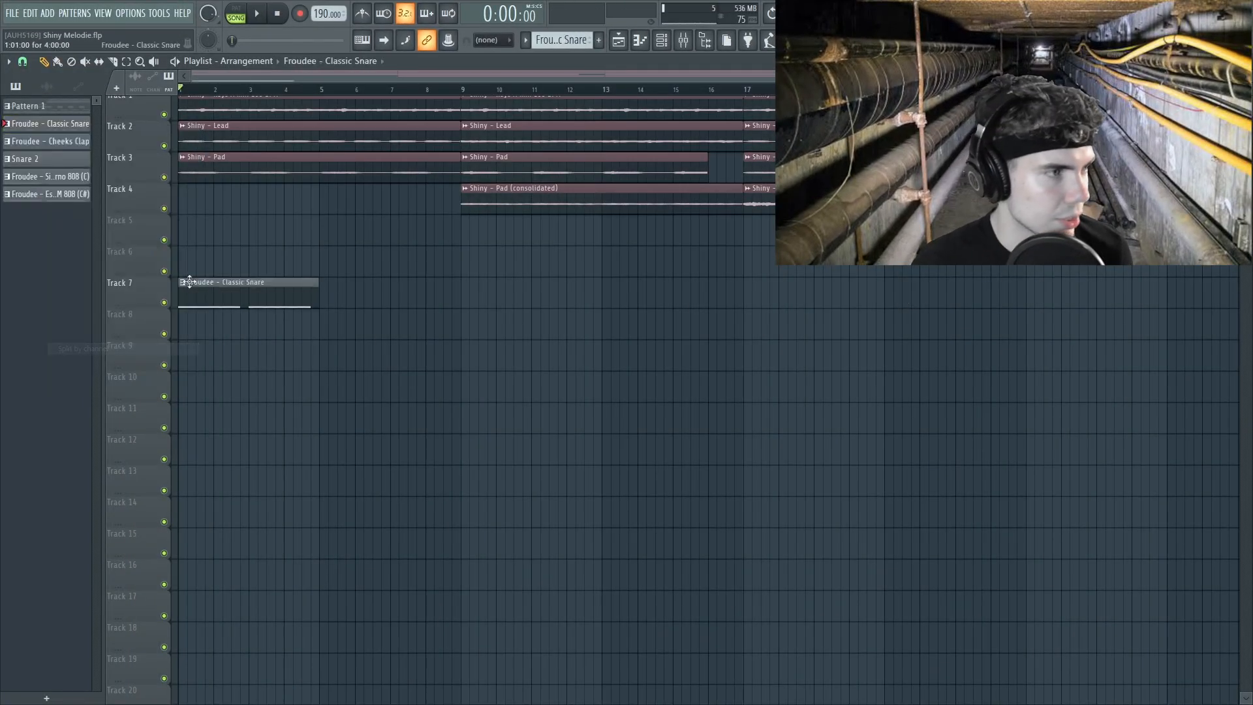
# Lay out the split 808, snare and clap patterns at bar 1 on playlist tracks 6 to 10
pyautogui.moveTo(215, 292); pyautogui.dragTo(214, 417)
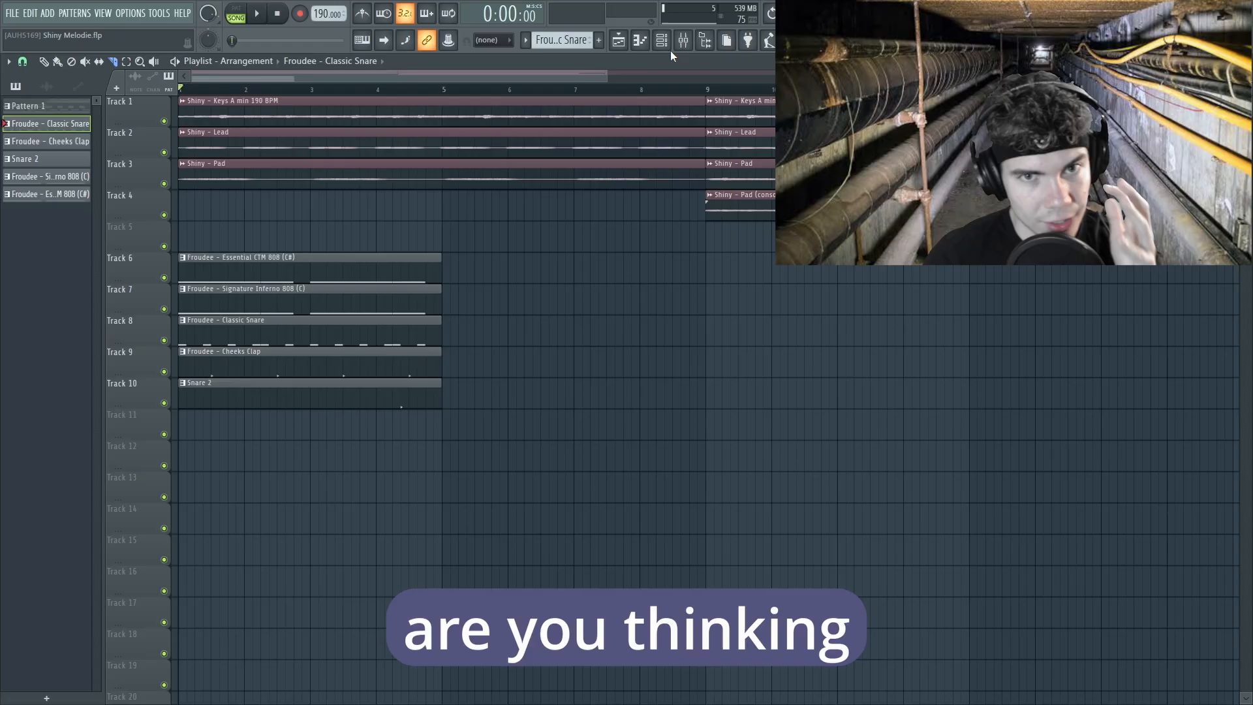
pyautogui.click(661, 40)
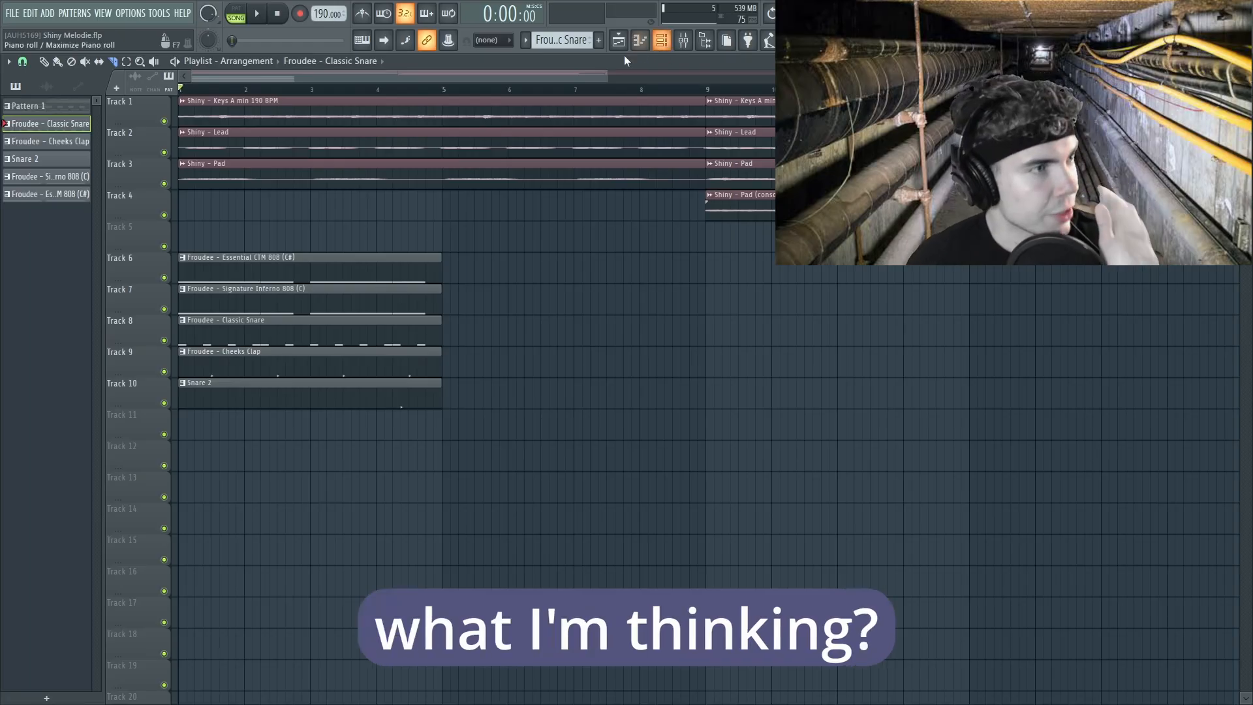
# Slice the Keys, Lead and Pad clips around bar 3 to cut a short gap just before it
pyautogui.moveTo(317, 222); pyautogui.dragTo(319, 123)
pyautogui.moveTo(306, 204); pyautogui.dragTo(307, 182)
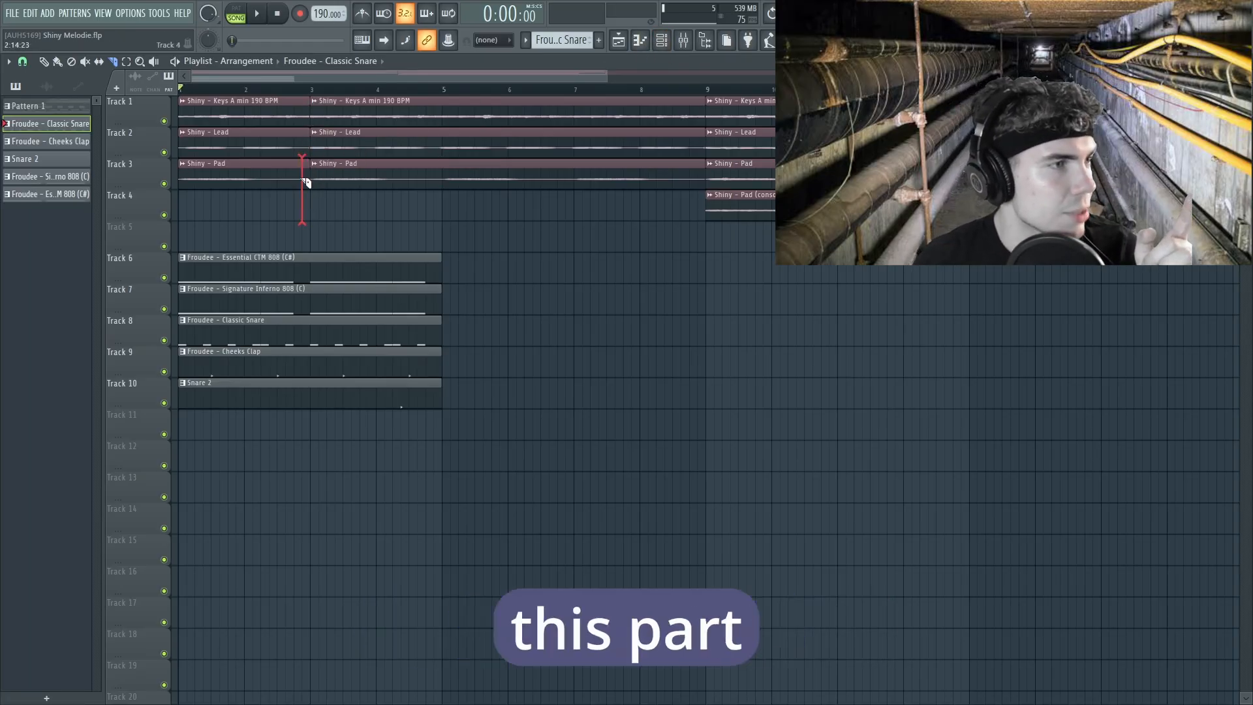
pyautogui.moveTo(299, 128); pyautogui.dragTo(298, 127)
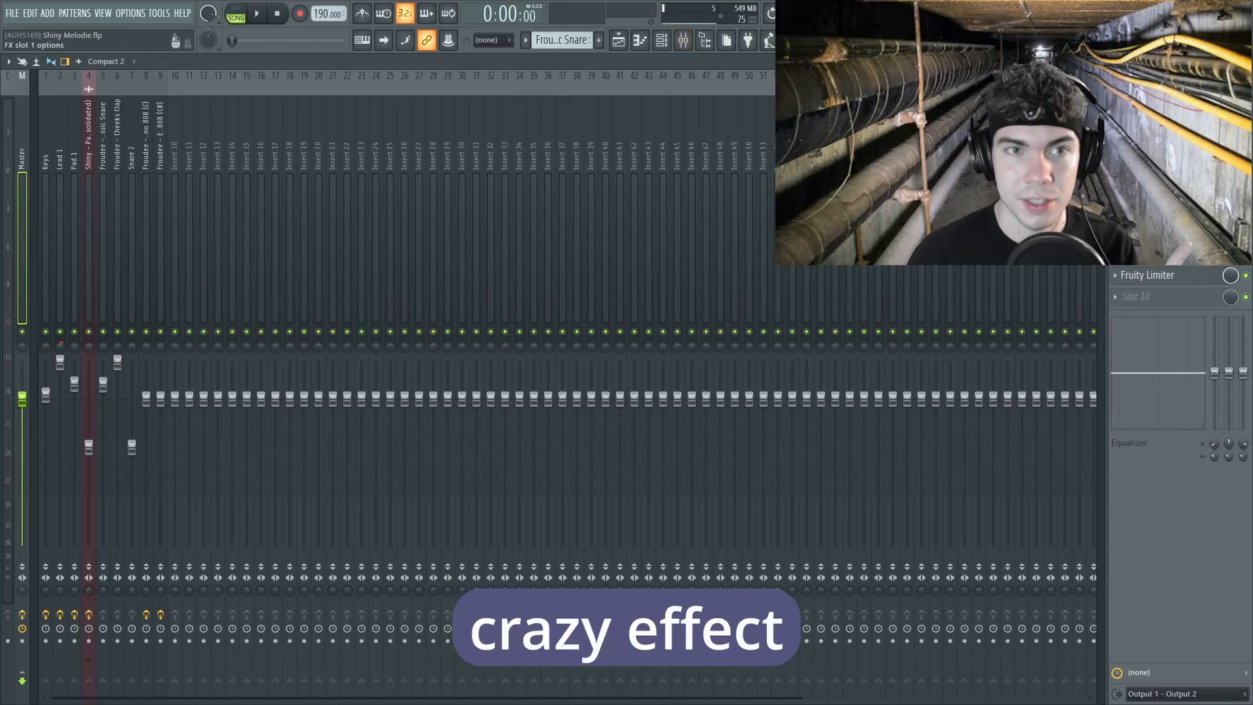
# Load Fruity Love Philter into the first effect slot of the Master track
pyautogui.click(1115, 102)
pyautogui.moveTo(1135, 115)
pyautogui.click(924, 121)
pyautogui.write('lo')
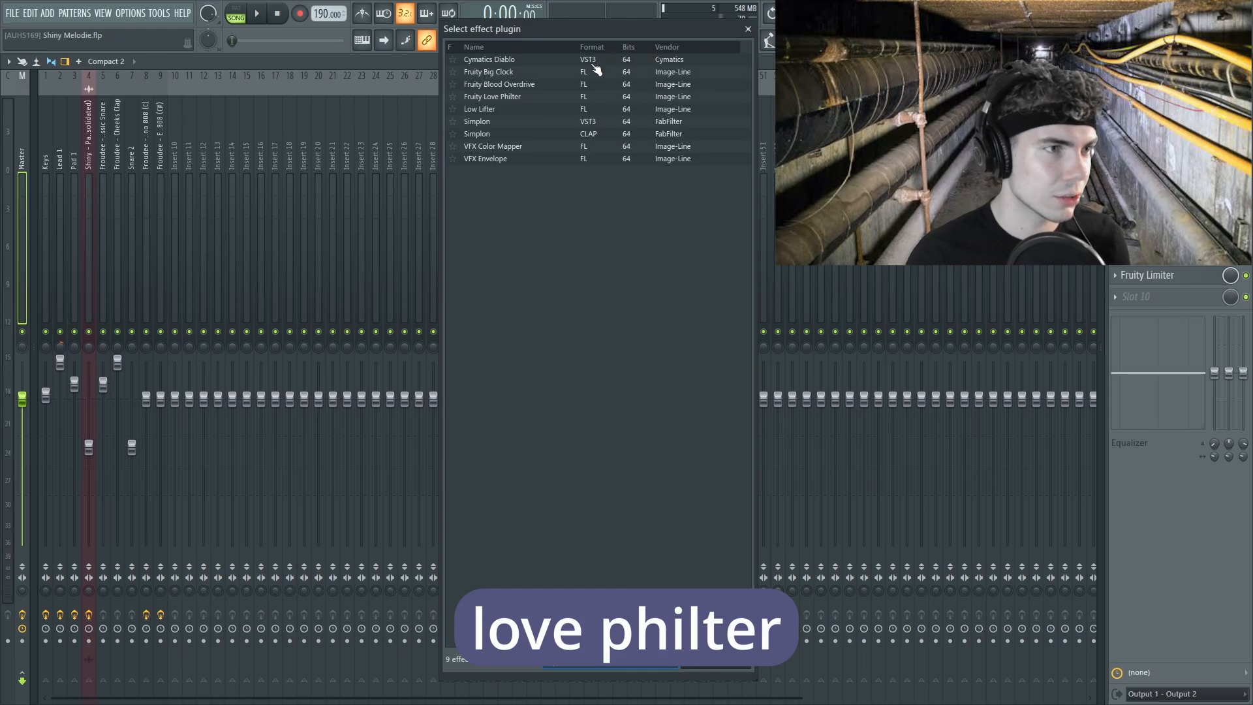
pyautogui.write('ve')
pyautogui.doubleClick(539, 63)
# Create an automation clip for the mix level of Fruity Love Philter on the Master
pyautogui.rightClick(1231, 102)
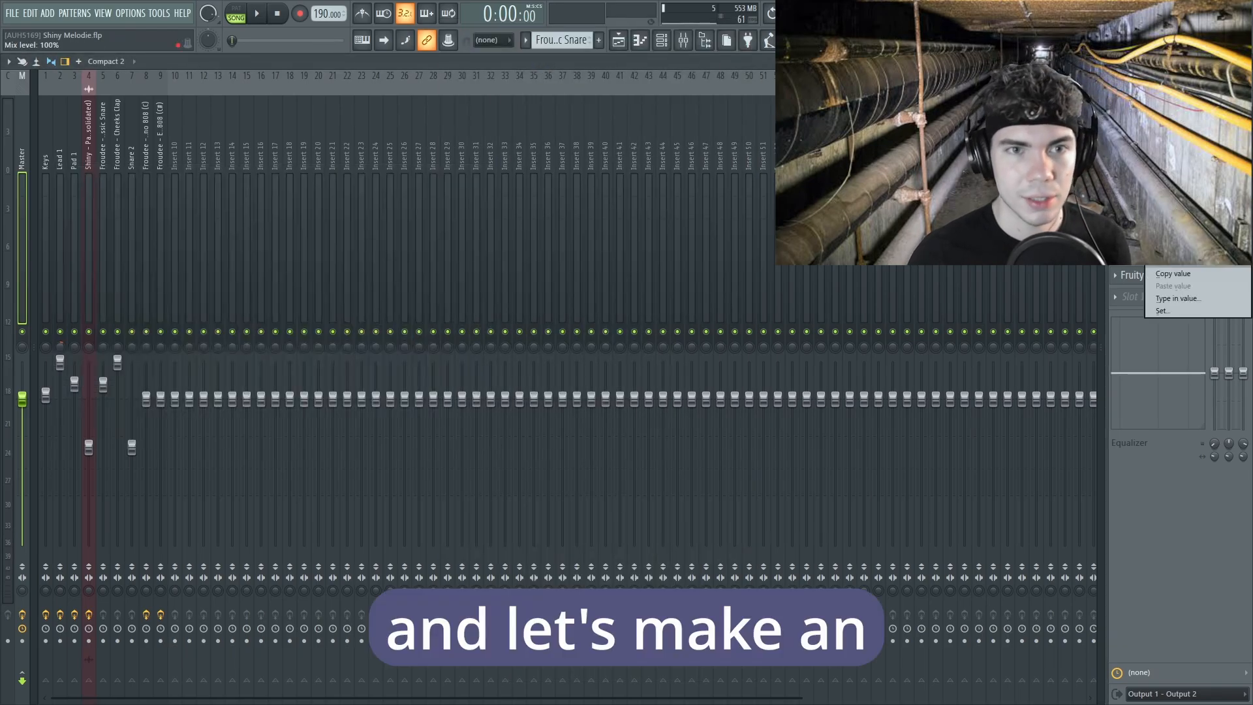
pyautogui.click(1191, 199)
pyautogui.click(620, 43)
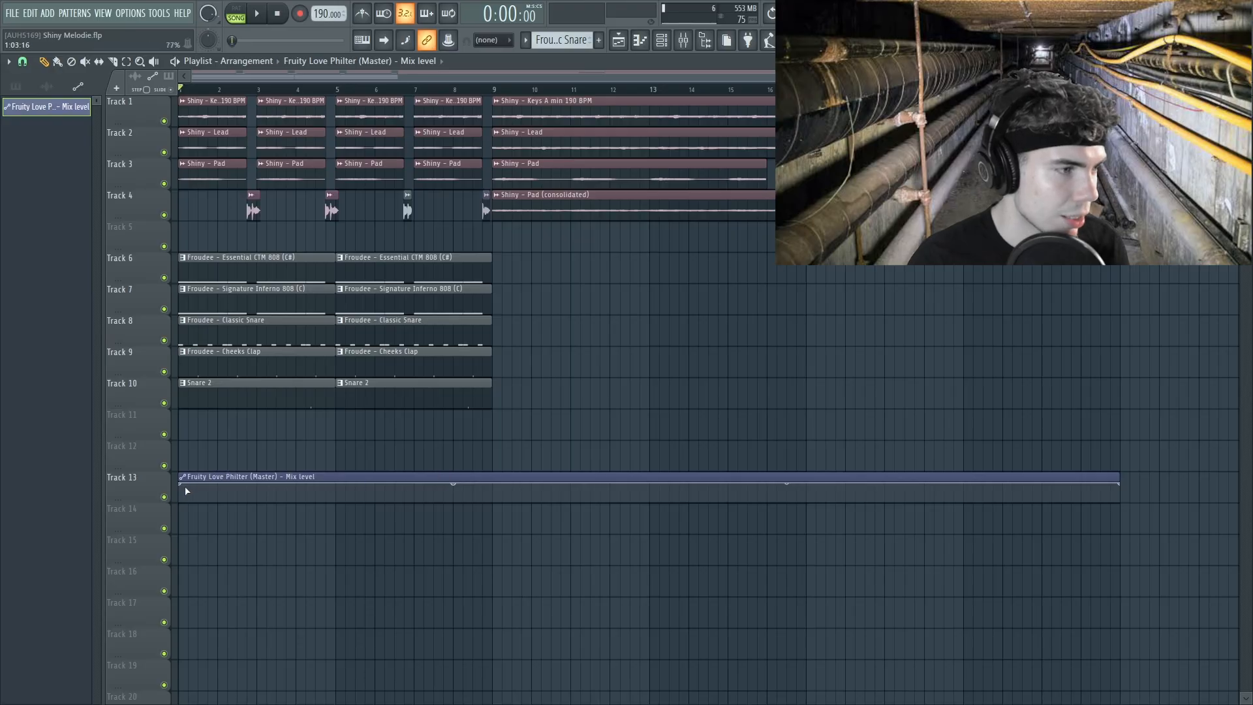
# Shape the mix level automation so the effect is raised only during bar 8 and stays at 0% elsewhere, and play it back
pyautogui.moveTo(187, 491); pyautogui.dragTo(184, 516)
pyautogui.moveTo(496, 493); pyautogui.dragTo(499, 515)
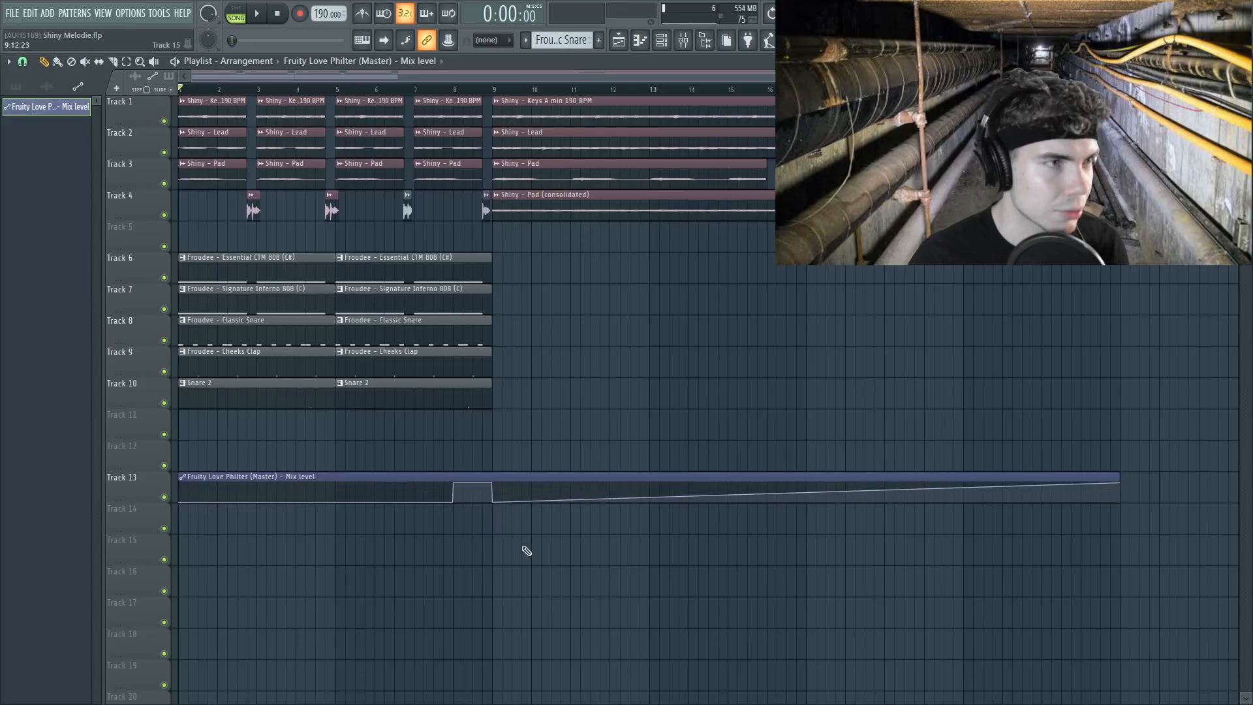
pyautogui.press('space')
pyautogui.moveTo(1120, 483); pyautogui.dragTo(1122, 517)
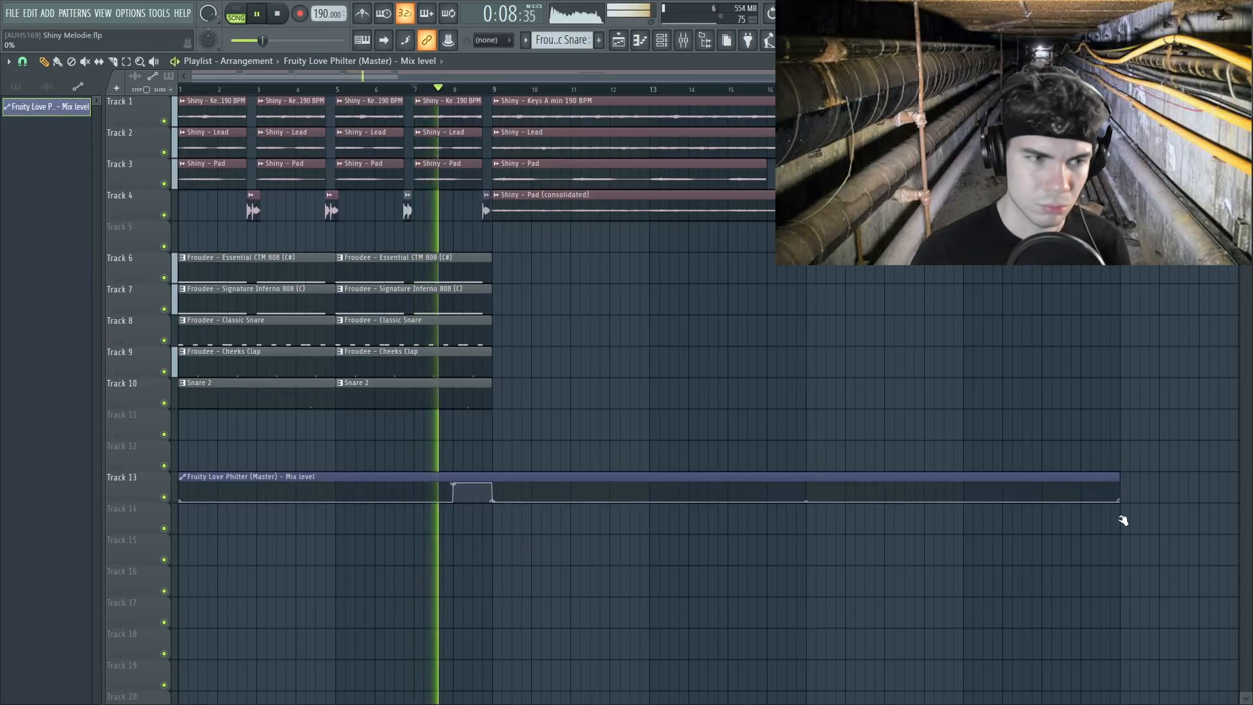
pyautogui.press('space')
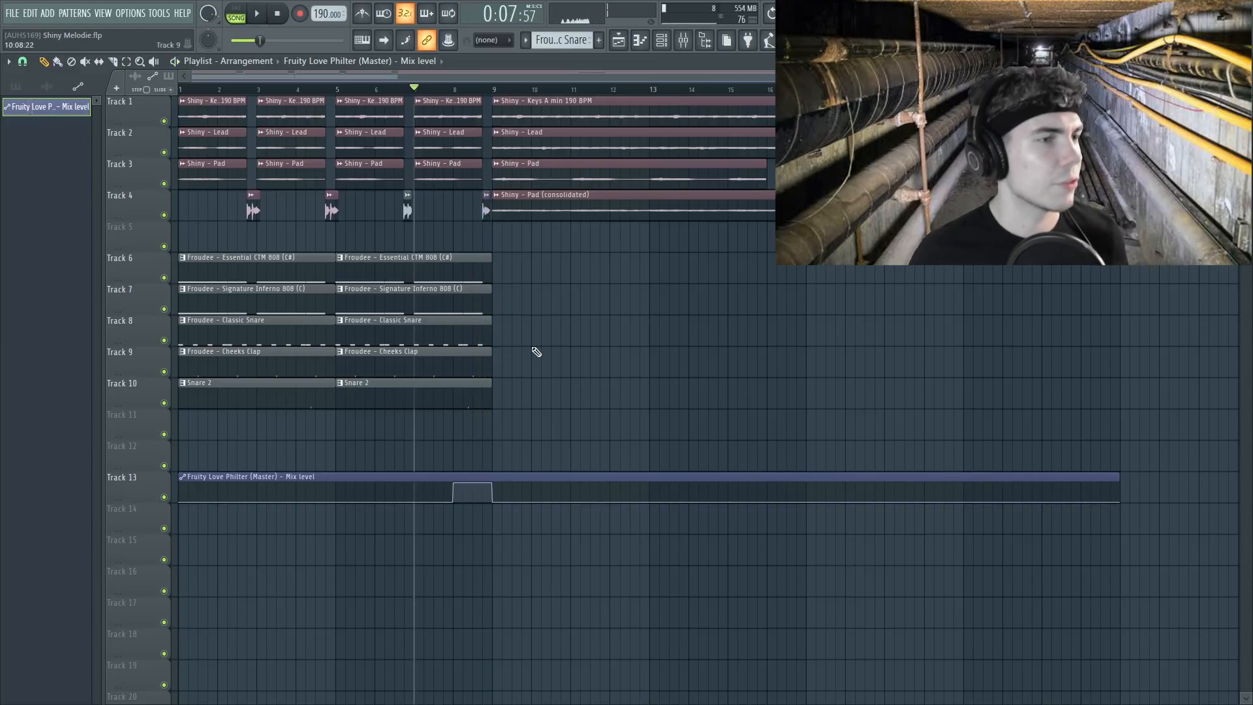
# Cut both 808 patterns off at bar 8 so they drop out under the filter effect, and play back the section
pyautogui.scroll(3, 440, 302)
pyautogui.moveTo(464, 304); pyautogui.dragTo(464, 306)
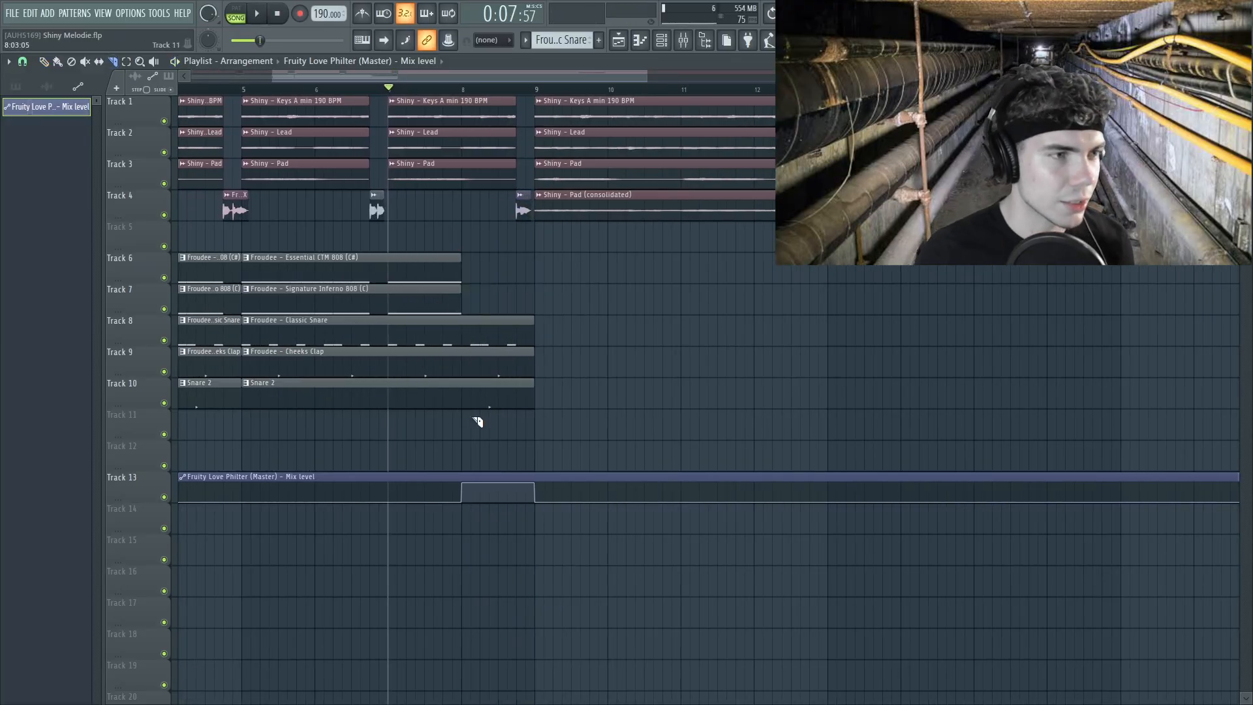
pyautogui.scroll(-3, 496, 405)
pyautogui.press('p')
pyautogui.press('space')
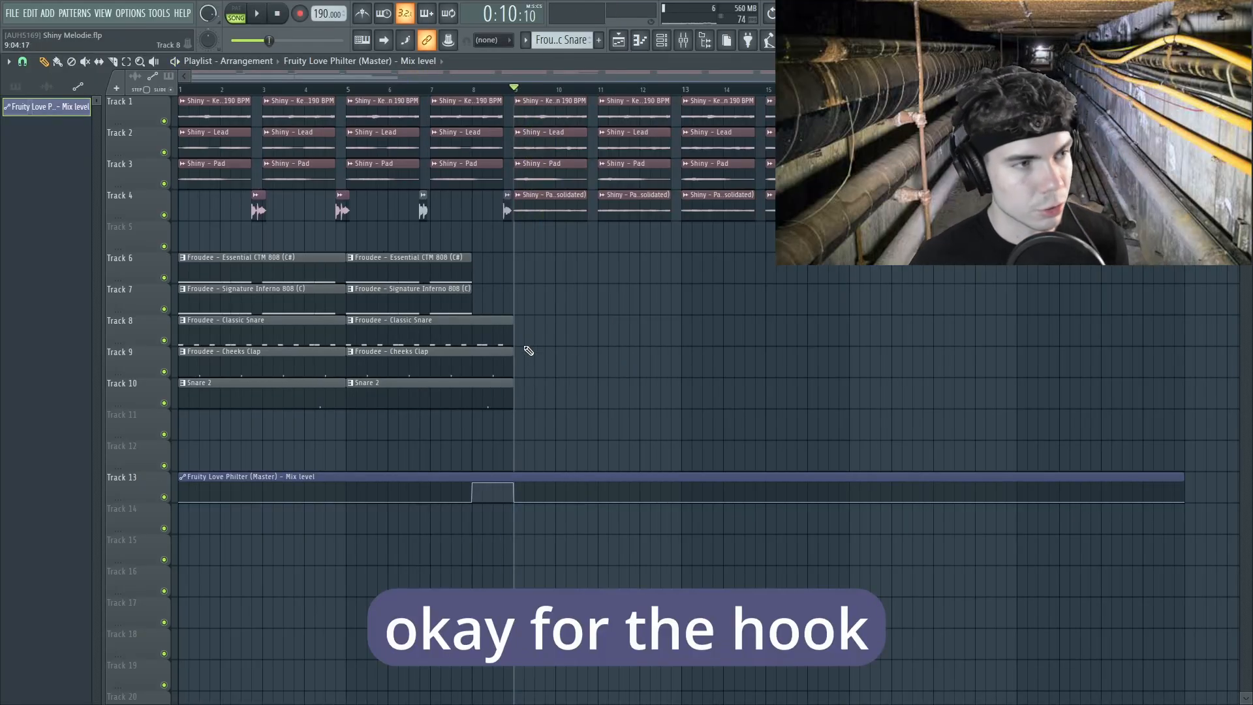
# Duplicate the Classic Snare, Cheeks Clap and Snare 2 patterns into the eight bars starting at bar 9
pyautogui.moveTo(537, 372); pyautogui.dragTo(316, 320)
pyautogui.moveTo(569, 417); pyautogui.dragTo(252, 403)
pyautogui.hotkey('ctrl', 'b')
pyautogui.keyDown('ctrl'); pyautogui.click(514, 432); pyautogui.keyUp('ctrl')
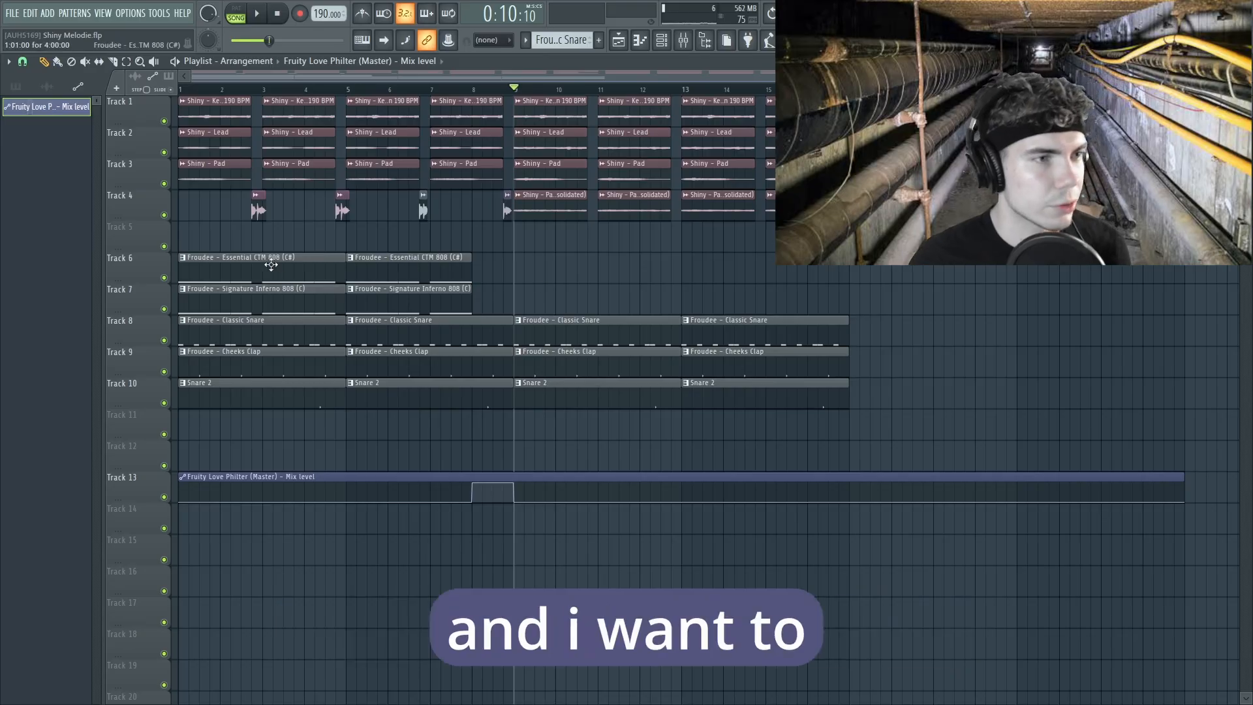
# Copy the Essential CTM 808 and Signature Inferno 808 clips to bar 9 as separate variations and open the Inferno notes
pyautogui.moveTo(275, 265); pyautogui.dragTo(610, 272)
pyautogui.moveTo(278, 297); pyautogui.dragTo(609, 300)
pyautogui.doubleClick(609, 300)
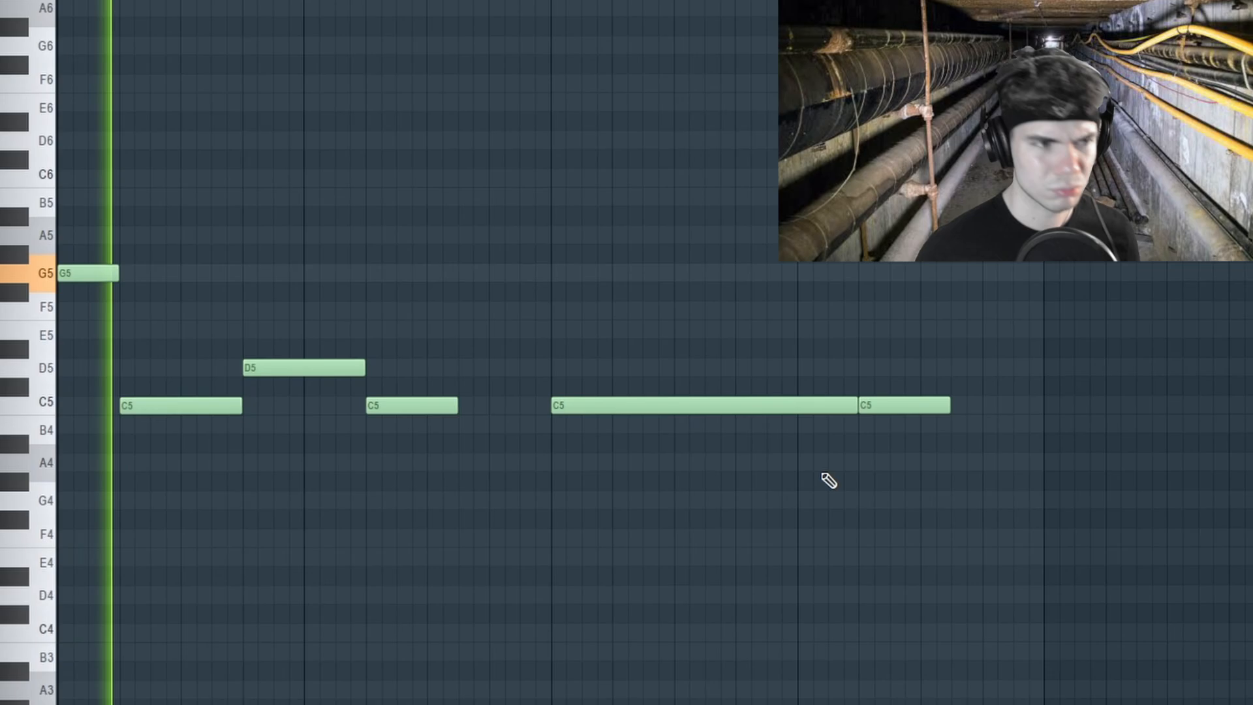
# Copy the Signature Inferno 808 notes into the Essential CTM 808, then lower its G5 note to F5 and D5 note to C5
pyautogui.moveTo(985, 475); pyautogui.dragTo(101, 261)
pyautogui.keyDown('ctrl'); pyautogui.click(433, 300); pyautogui.keyUp('ctrl')
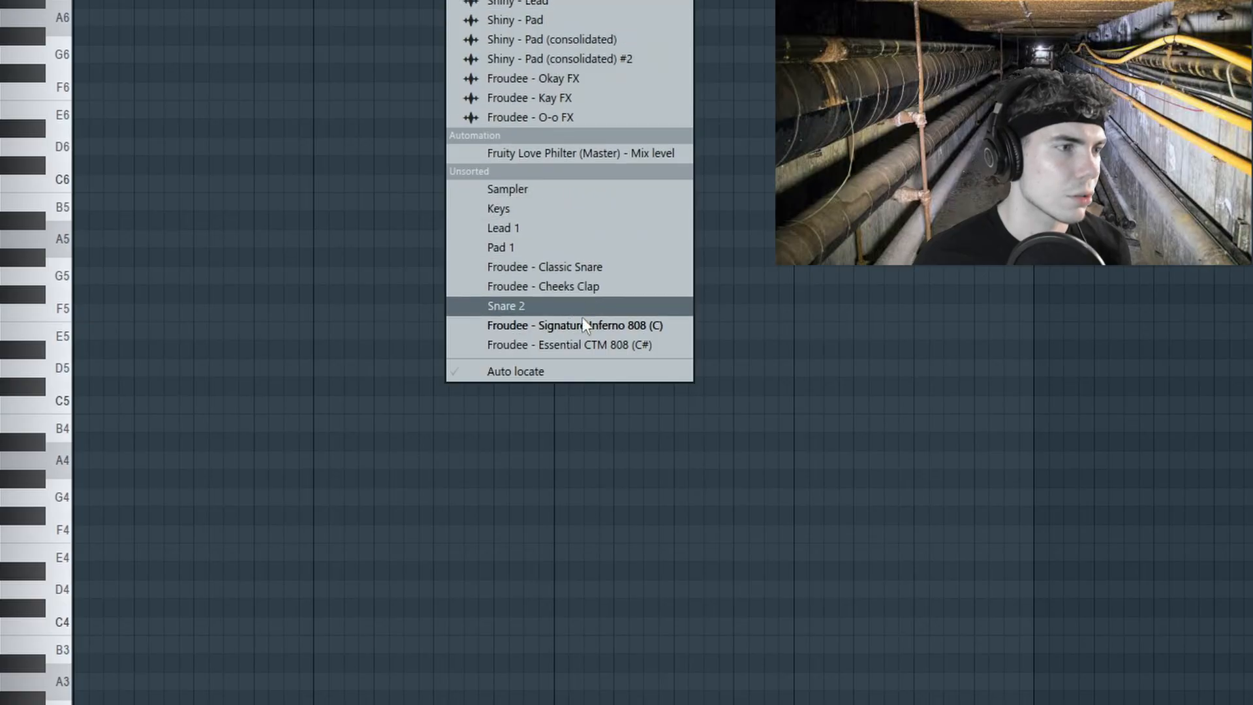
pyautogui.click(578, 344)
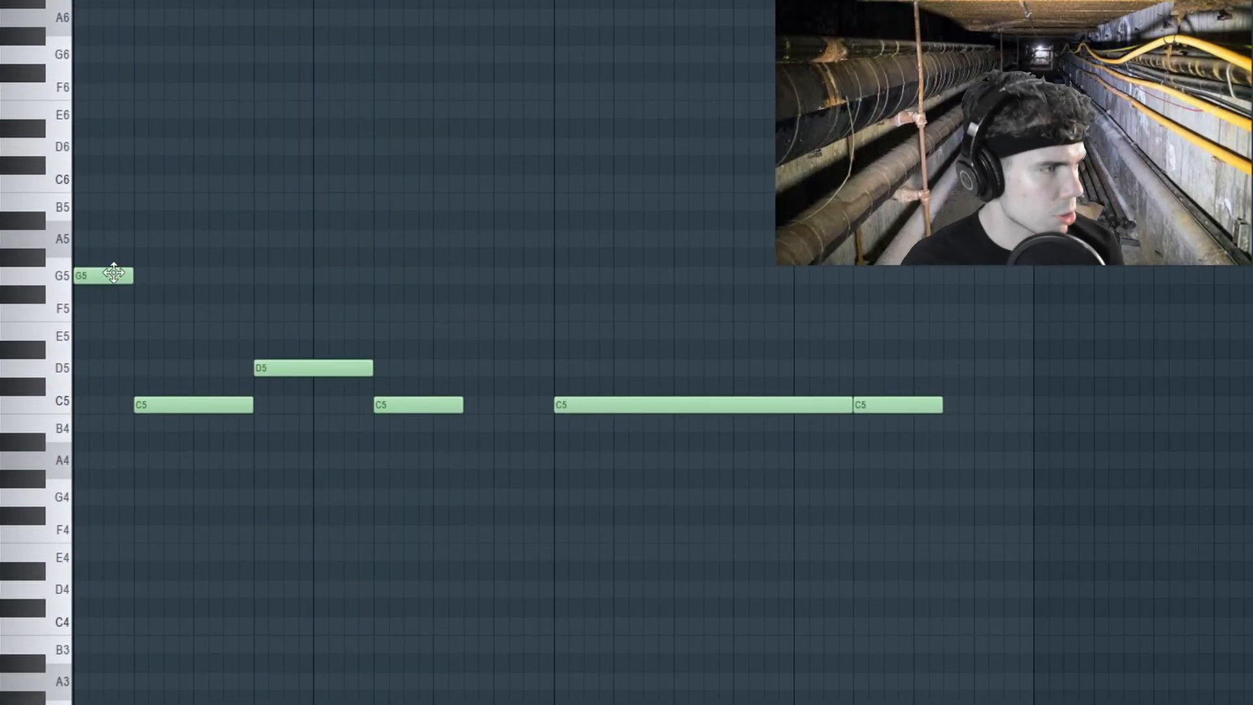
pyautogui.moveTo(112, 274); pyautogui.dragTo(108, 312)
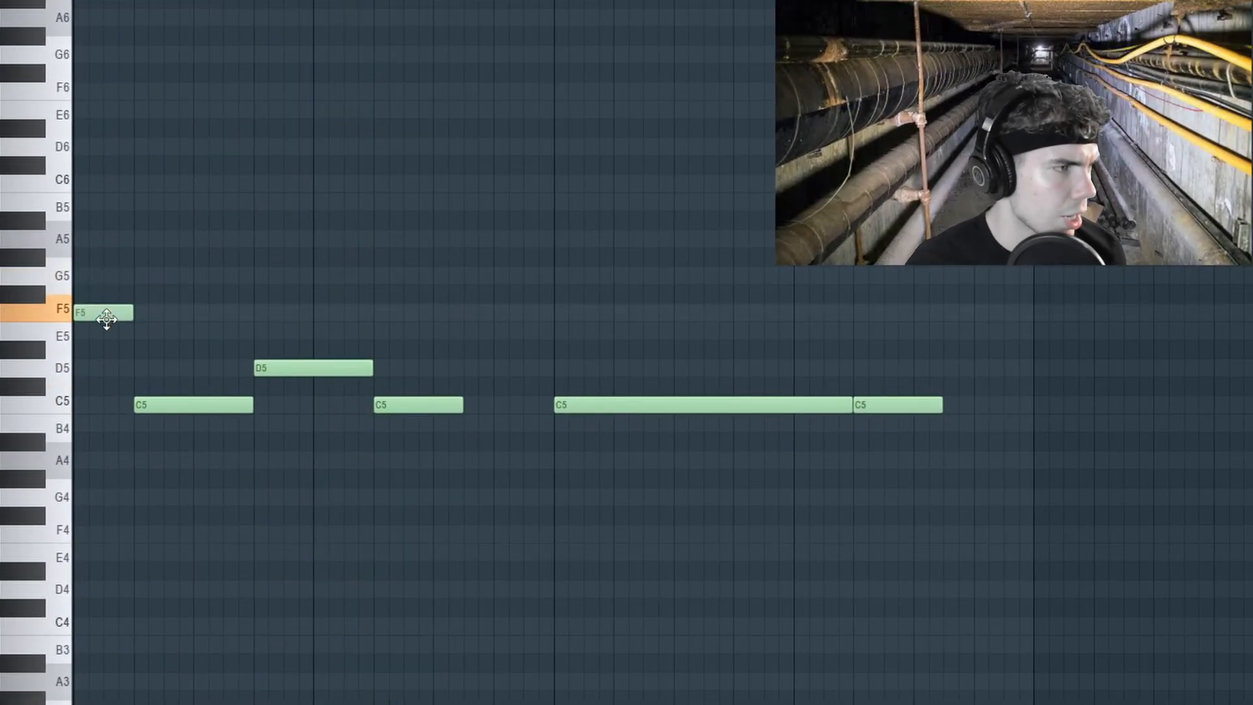
pyautogui.moveTo(274, 371); pyautogui.dragTo(273, 411)
pyautogui.press('space')
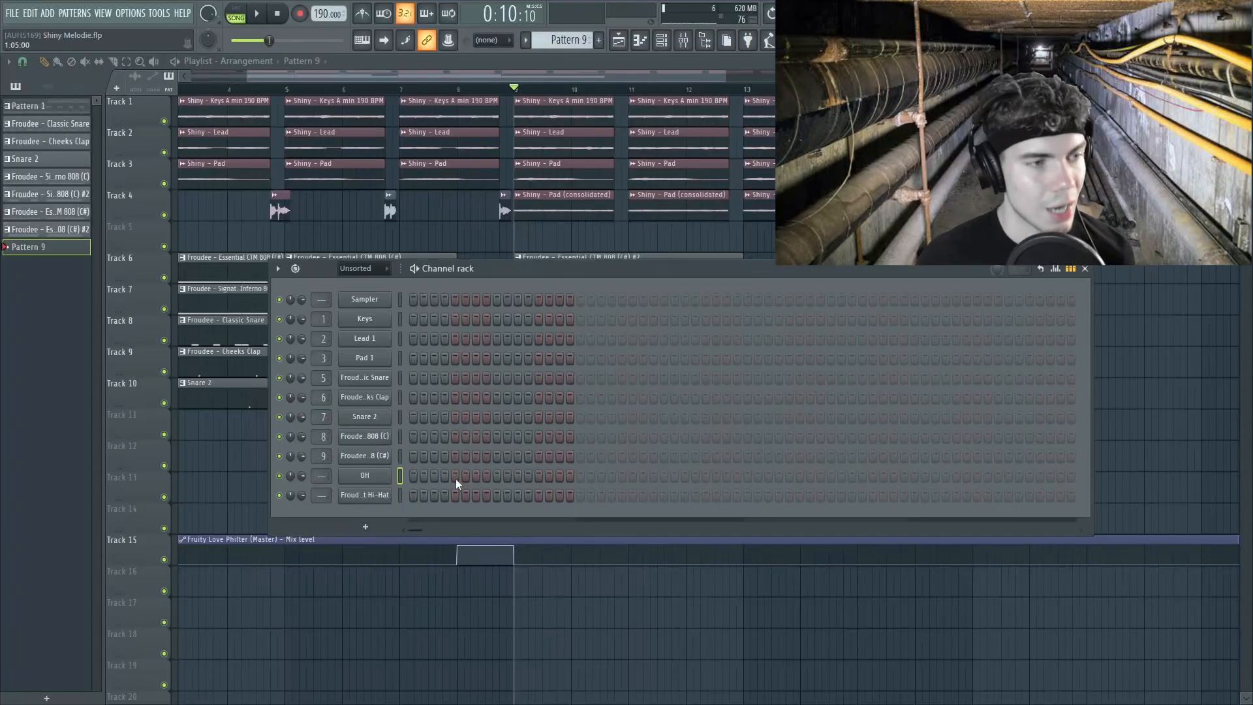
# Program OH hits on the second beat of all four bars plus a lower-velocity extra hit in bar 3, and play back
pyautogui.click(622, 475)
pyautogui.click(789, 475)
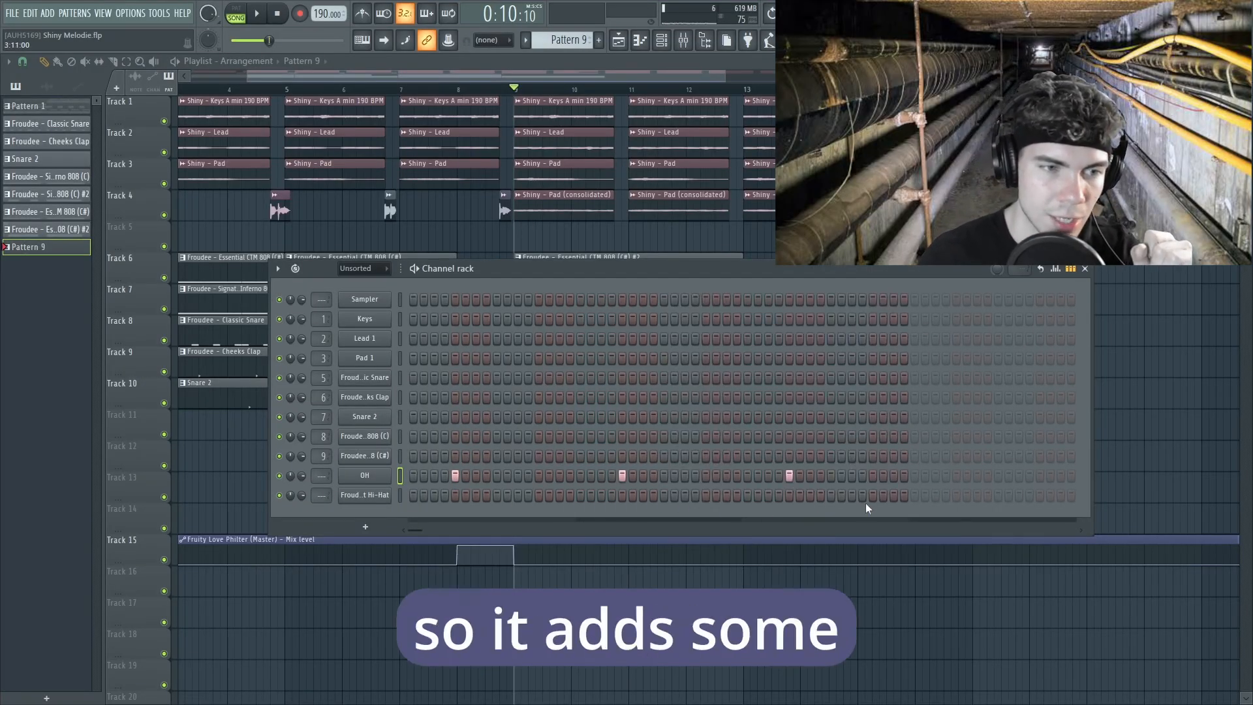
pyautogui.click(956, 475)
pyautogui.rightClick(389, 472)
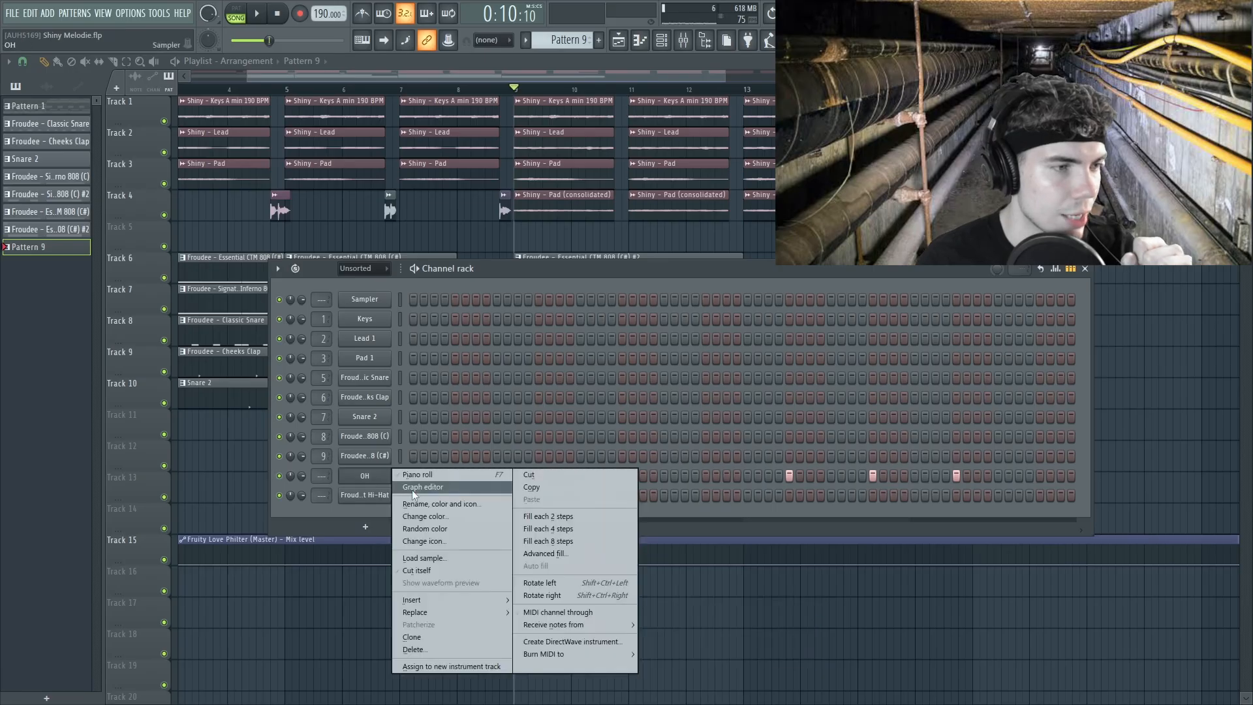
pyautogui.click(424, 487)
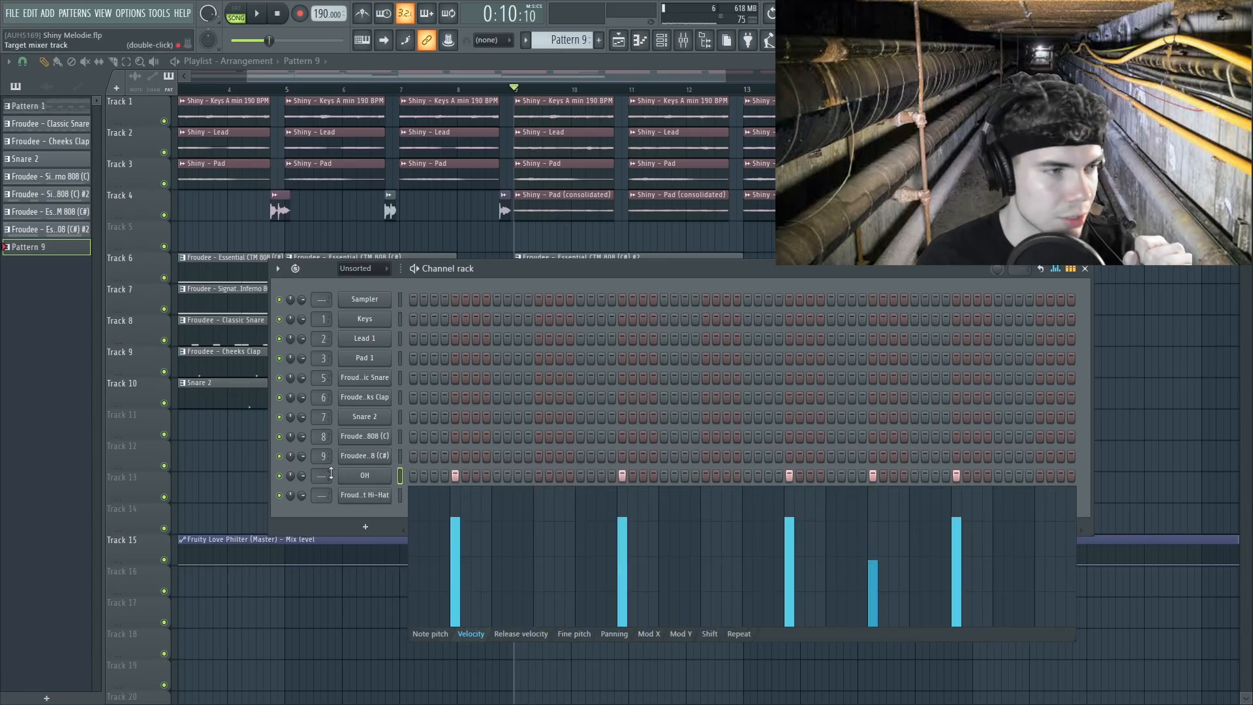
pyautogui.rightClick(366, 481)
pyautogui.press('space')
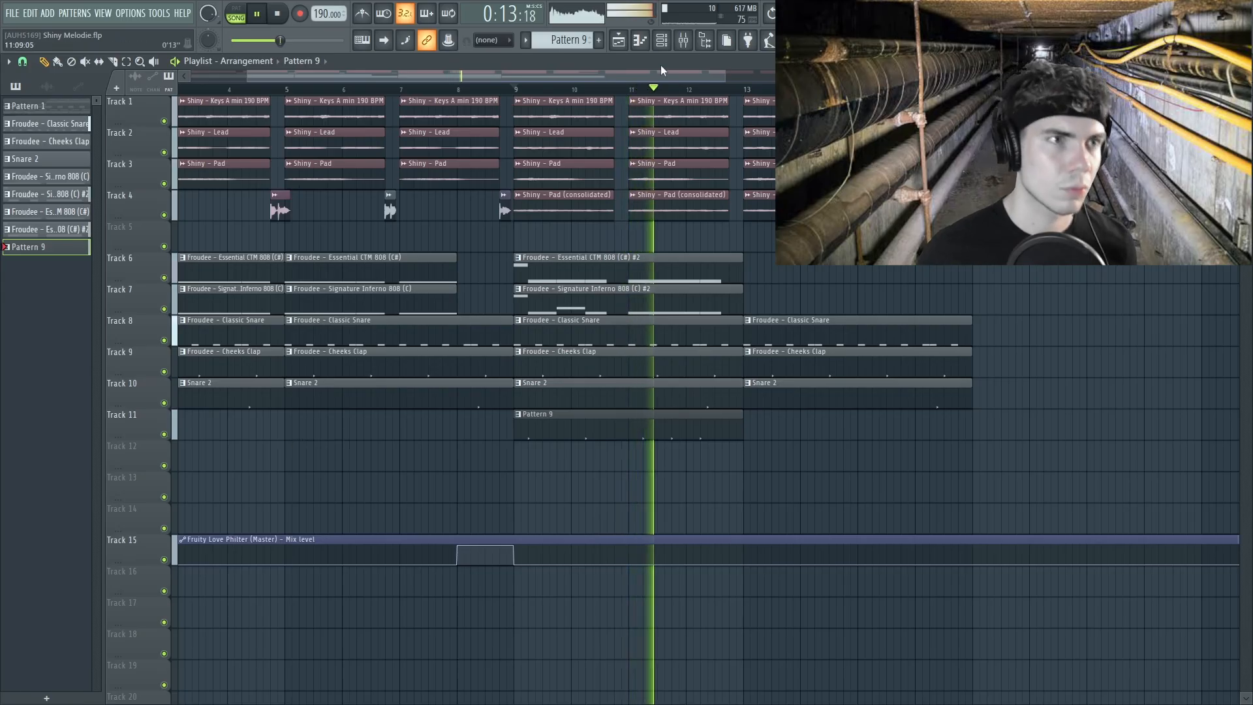
# Make a Bright Hi-Hat roll by placing an F4 note on the second beat of bar 2 and chopping it
pyautogui.click(661, 40)
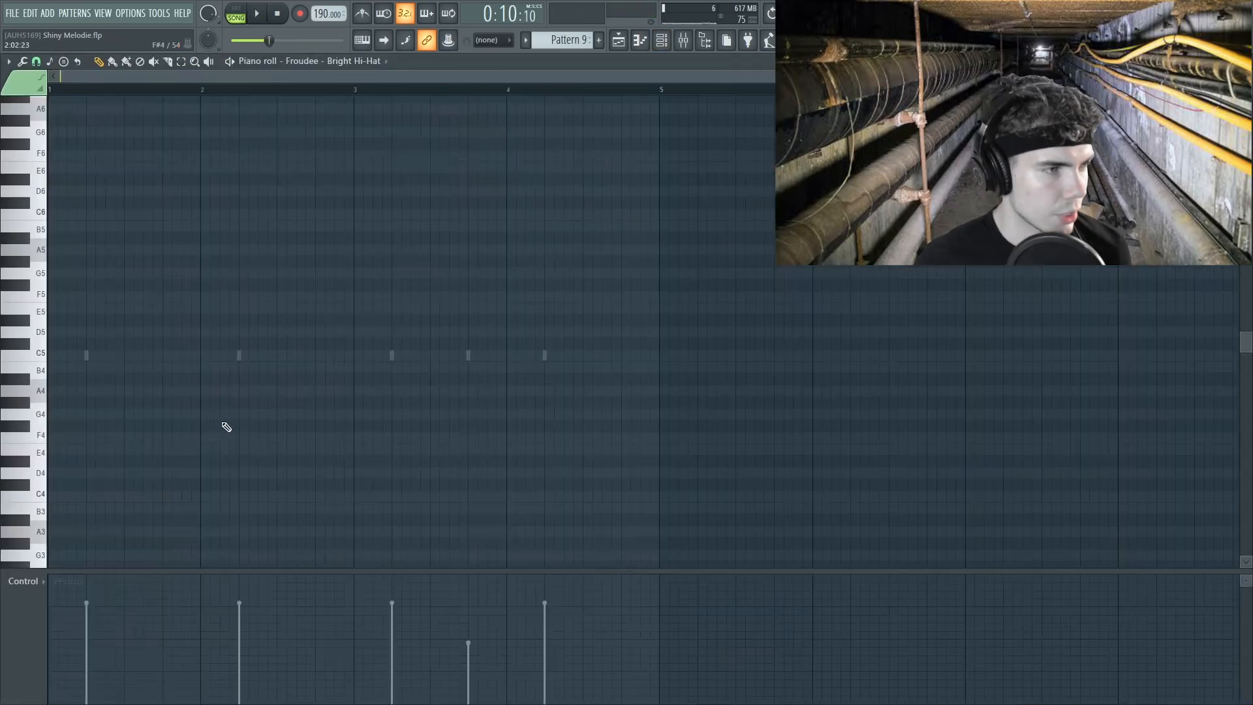
pyautogui.click(241, 438)
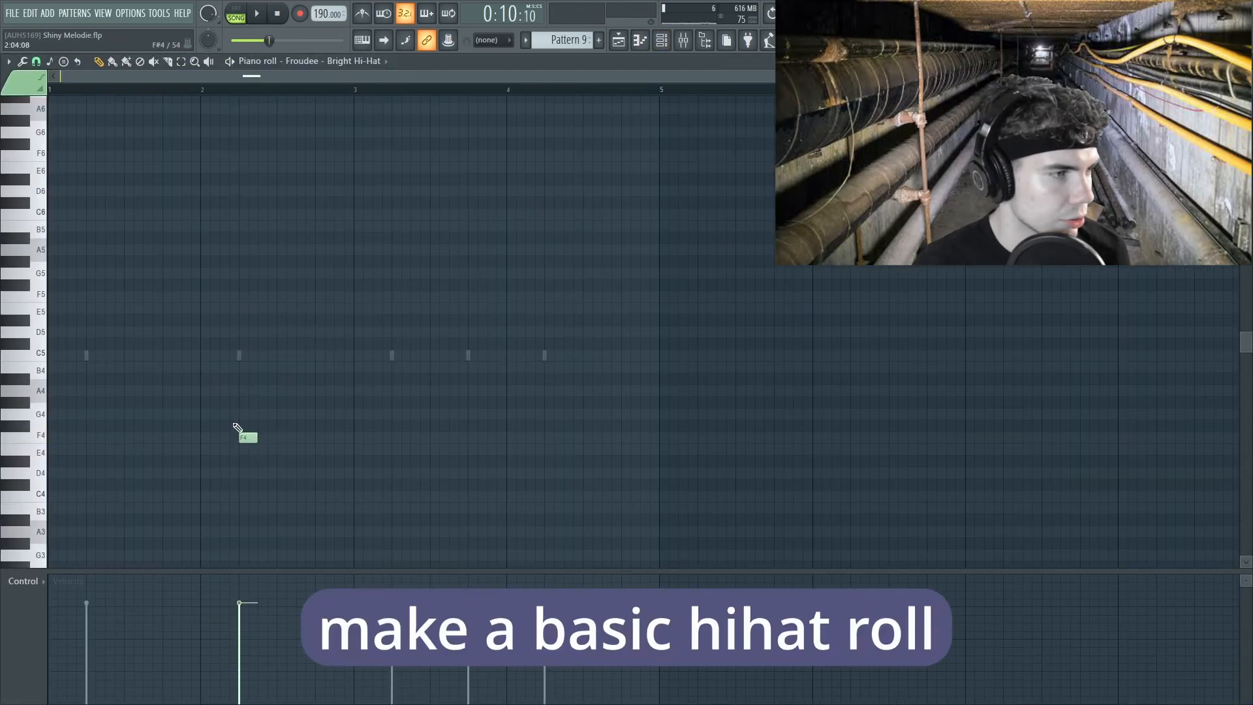
pyautogui.hotkey('ctrl', 'a')
pyautogui.hotkey('alt', 'u')
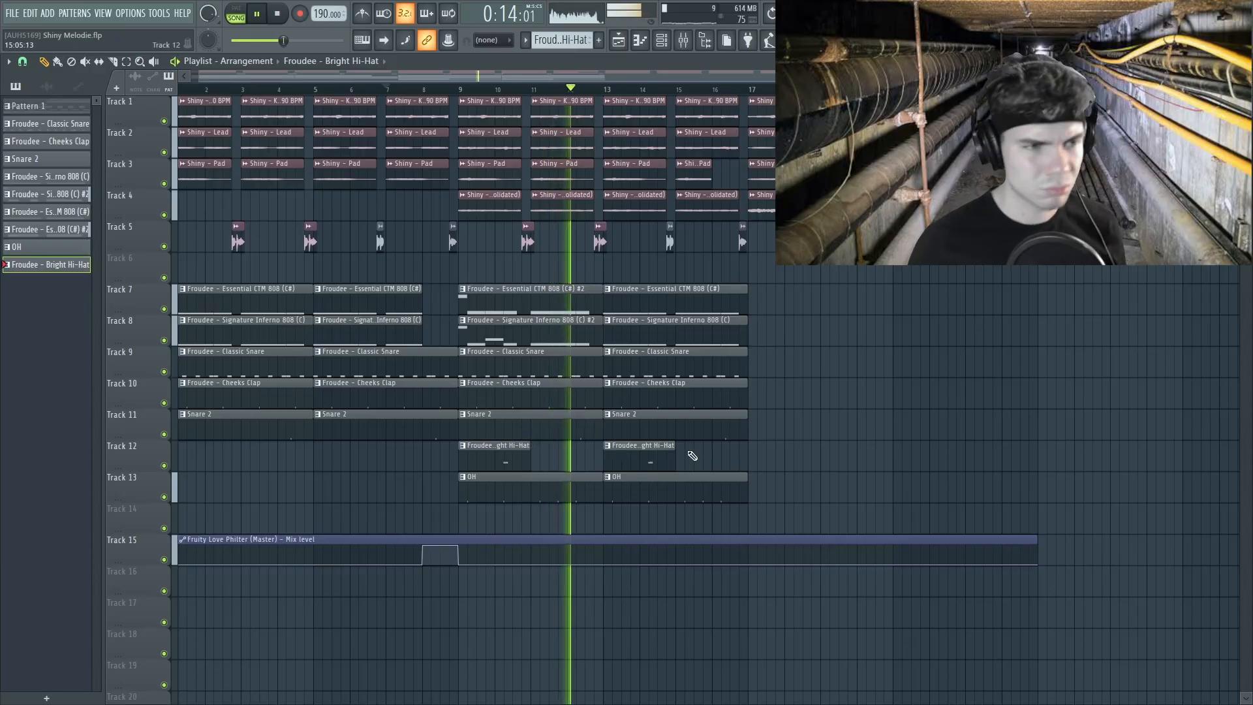
# Duplicate the Cheeks Clap, Snare 2, Bright Hi-Hat and Classic Snare patterns into the eight bars starting at bar 17
pyautogui.moveTo(693, 455); pyautogui.dragTo(520, 398)
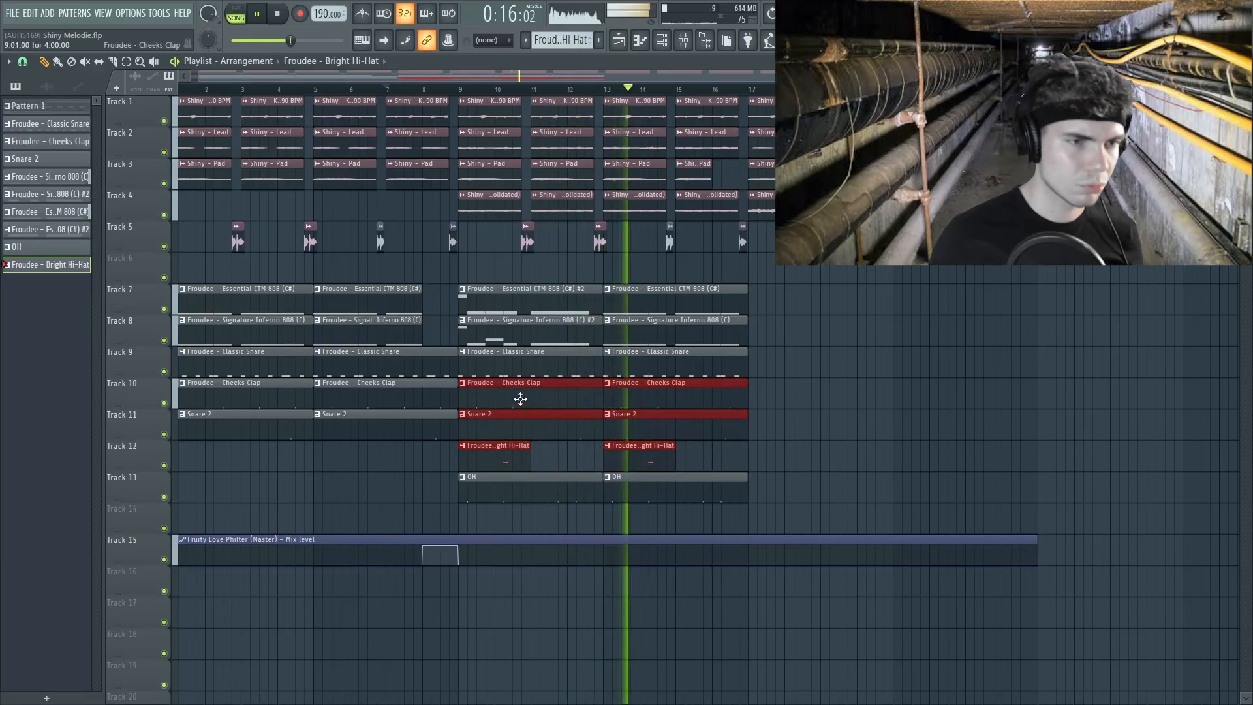
pyautogui.hotkey('ctrl', 'b')
pyautogui.click(819, 511)
pyautogui.moveTo(772, 502); pyautogui.dragTo(703, 500)
pyautogui.keyDown('ctrl'); pyautogui.click(794, 501); pyautogui.keyUp('ctrl')
pyautogui.moveTo(760, 373); pyautogui.dragTo(714, 357)
pyautogui.hotkey('ctrl', 'b')
pyautogui.hotkey('ctrl', 'b')
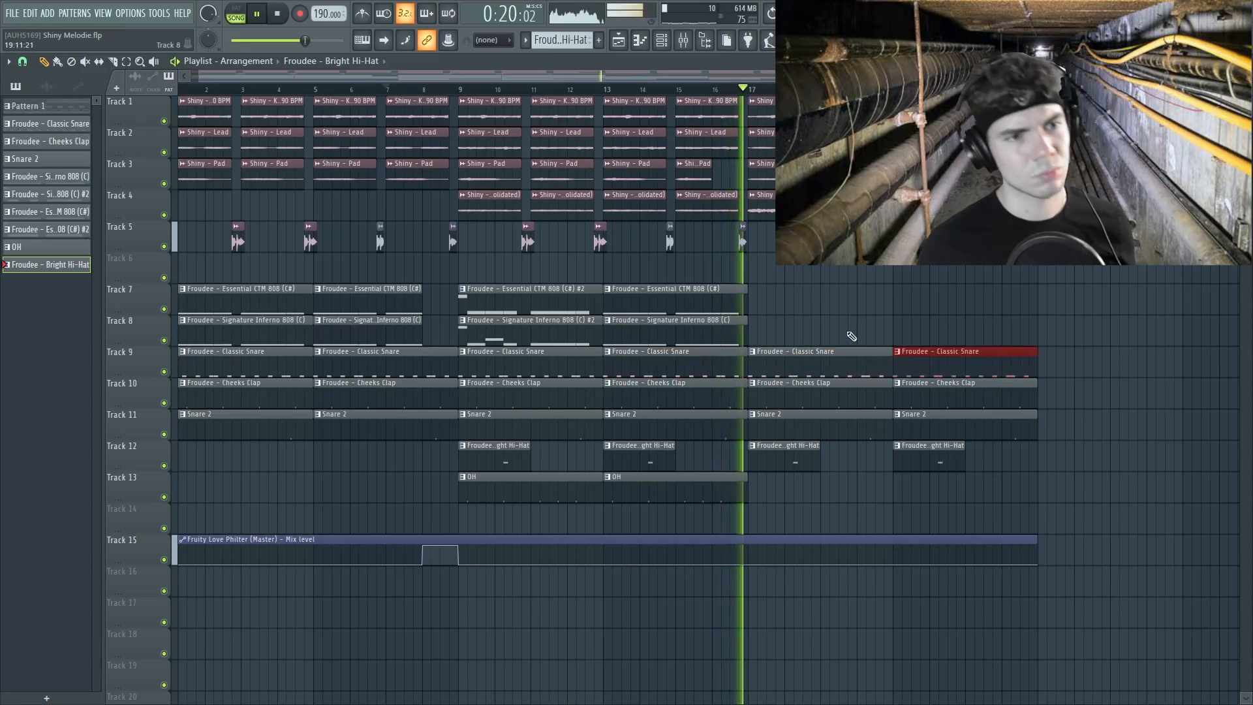
pyautogui.keyDown('ctrl'); pyautogui.click(850, 336); pyautogui.keyUp('ctrl')
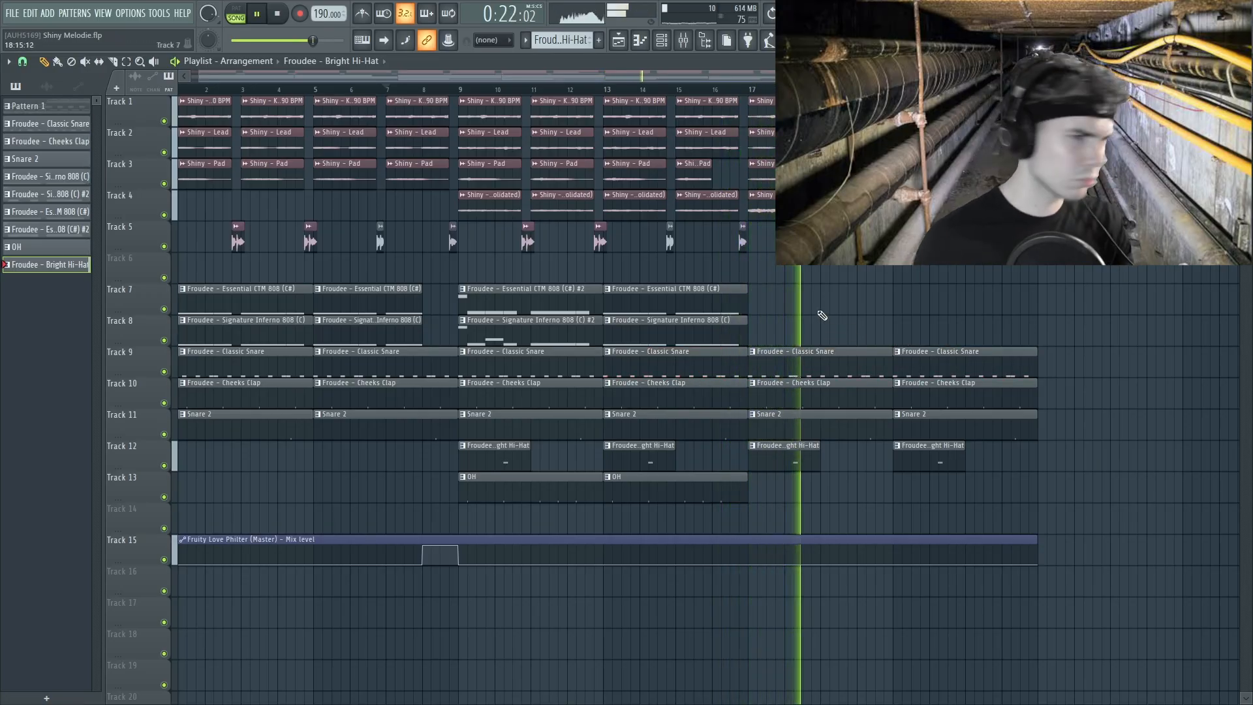
pyautogui.press('space')
# Copy the #2 patterns of the Essential CTM 808 and Signature Inferno 808 to bar 17 as unique patterns
pyautogui.moveTo(509, 295); pyautogui.dragTo(797, 314)
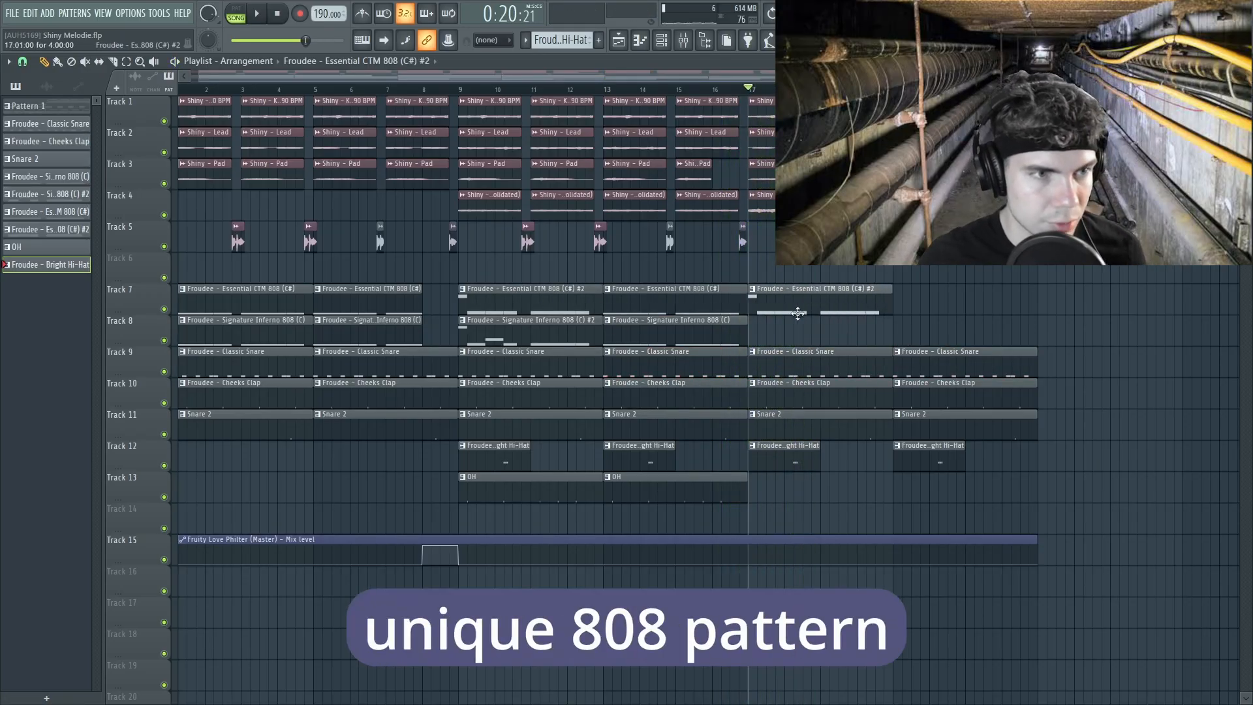
pyautogui.hotkey('alt', 'u')
pyautogui.moveTo(541, 328)
pyautogui.mouseDown()
pyautogui.moveTo(870, 333)
pyautogui.moveTo(831, 341)
pyautogui.mouseUp()
pyautogui.hotkey('alt', 'u')
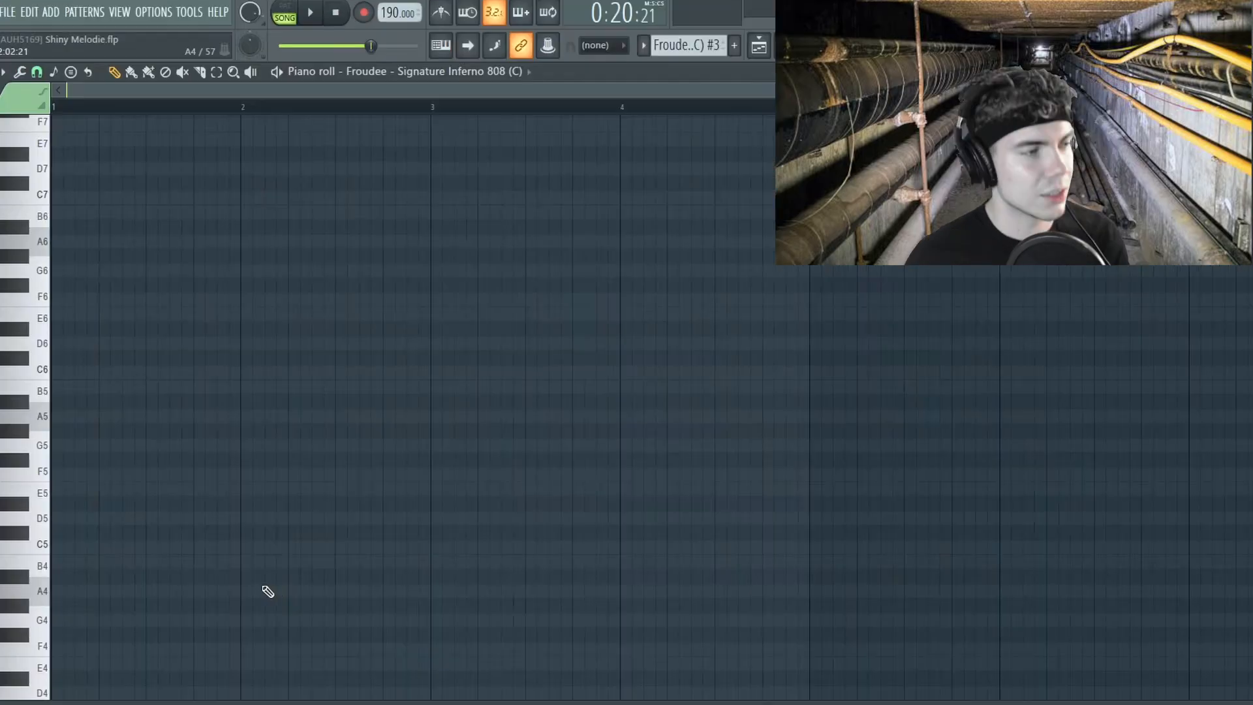
# Write a new Signature Inferno 808 line of repeated C5 notes and carry it over to the Essential CTM 808's #3 pattern
pyautogui.click(57, 549)
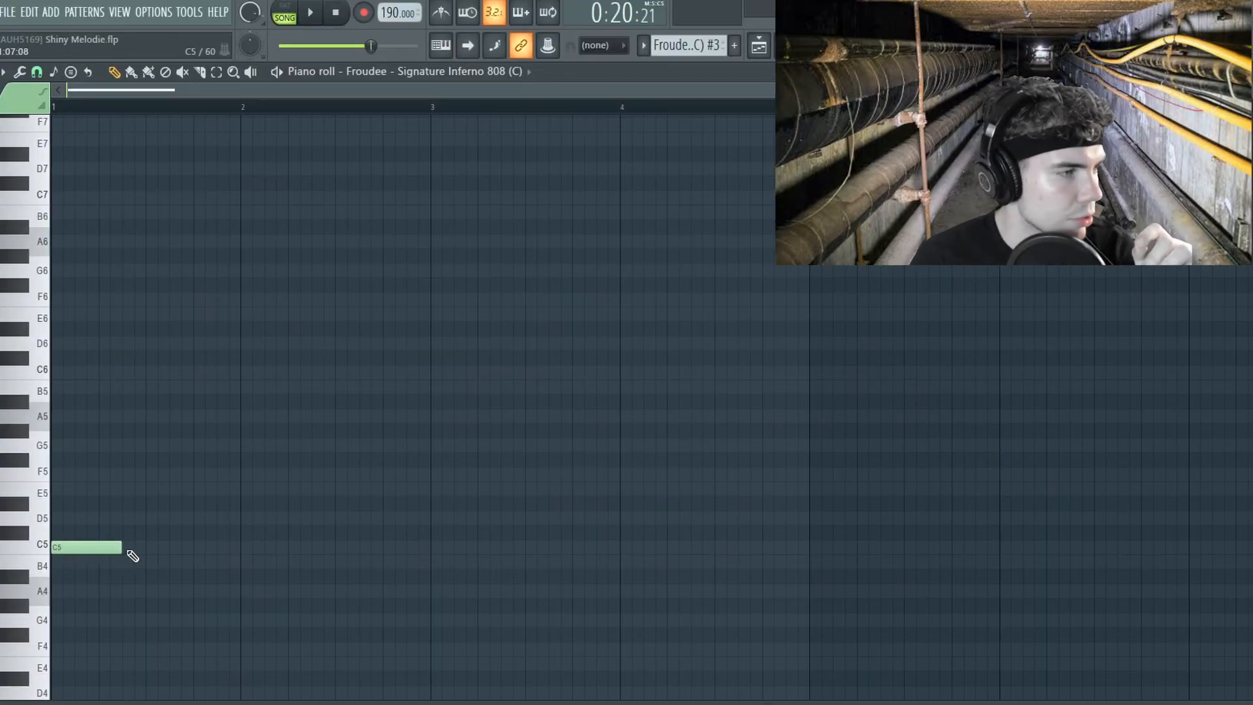
pyautogui.click(131, 549)
pyautogui.click(199, 550)
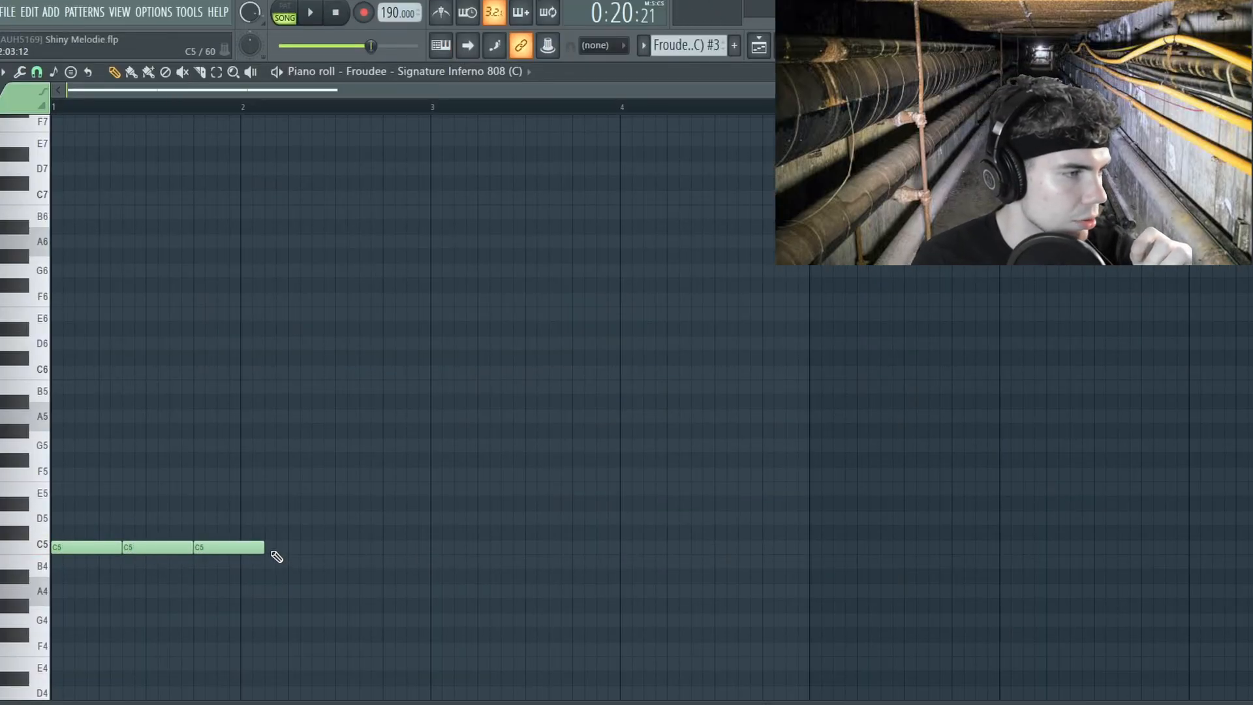
pyautogui.click(295, 550)
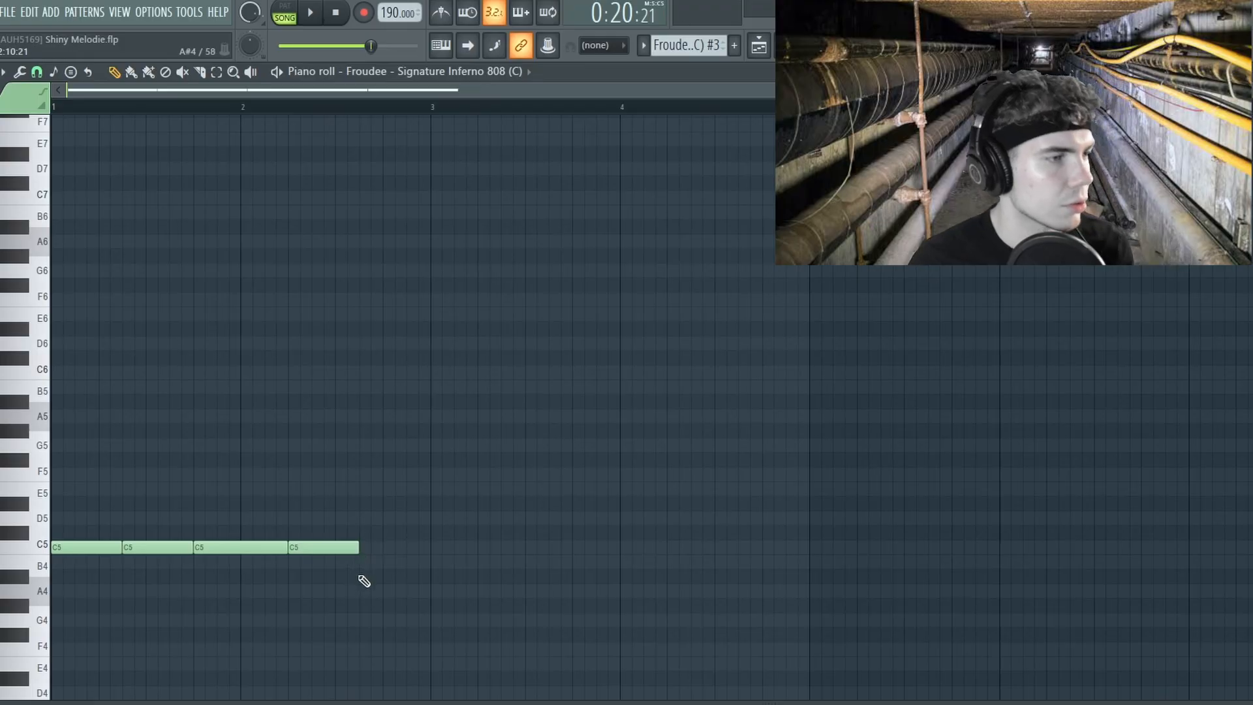
pyautogui.press('space')
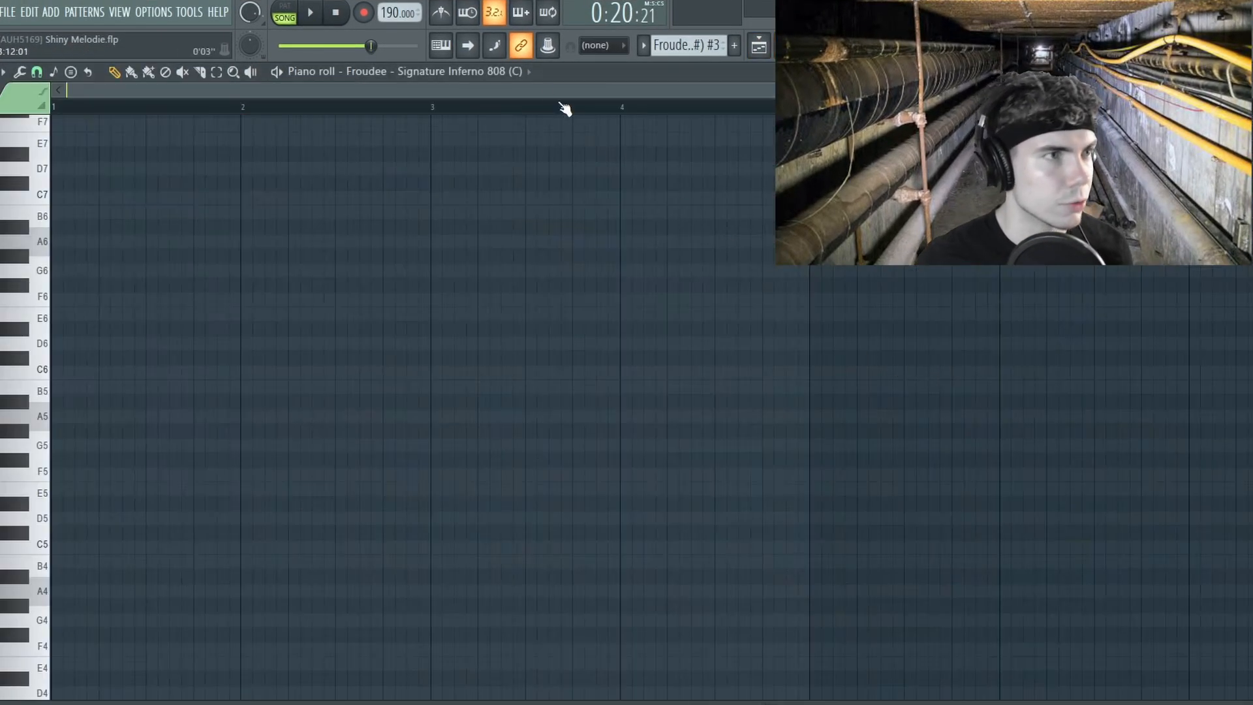
pyautogui.click(528, 71)
pyautogui.click(472, 388)
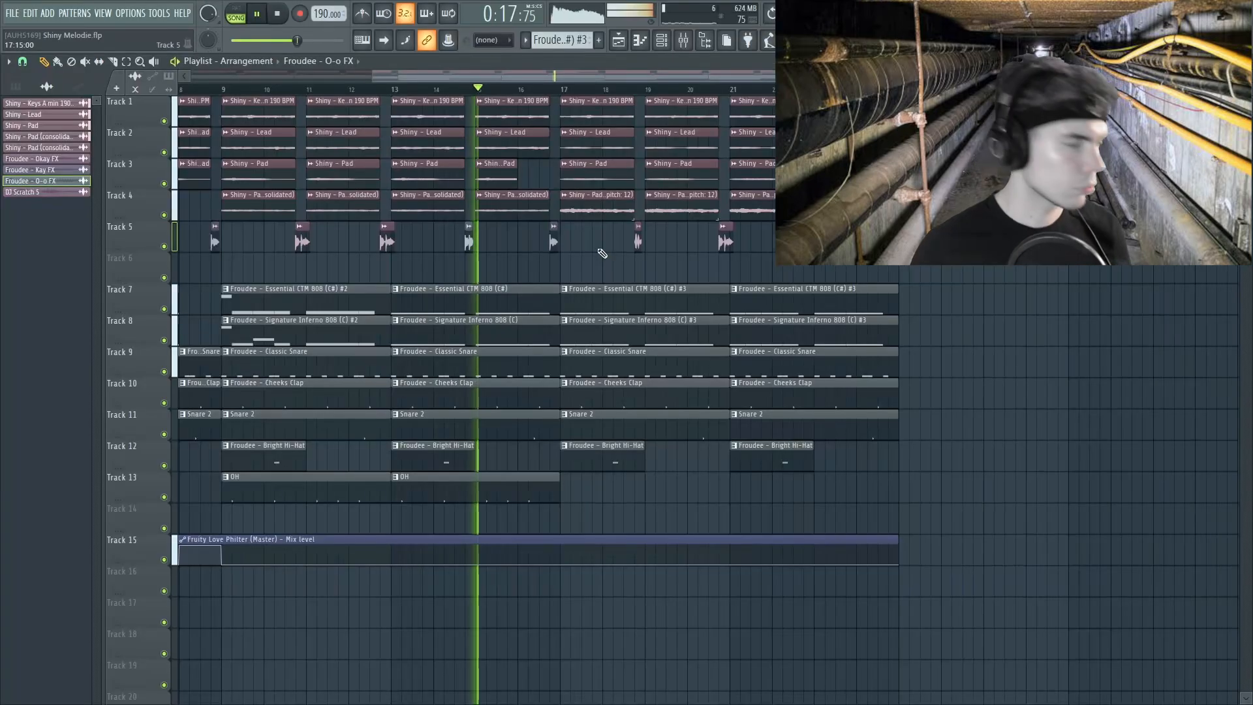
# Save the project, create a volume automation clip for the consolidated pad's mixer track, and move it to Track 16
pyautogui.hotkey('ctrl', 's')
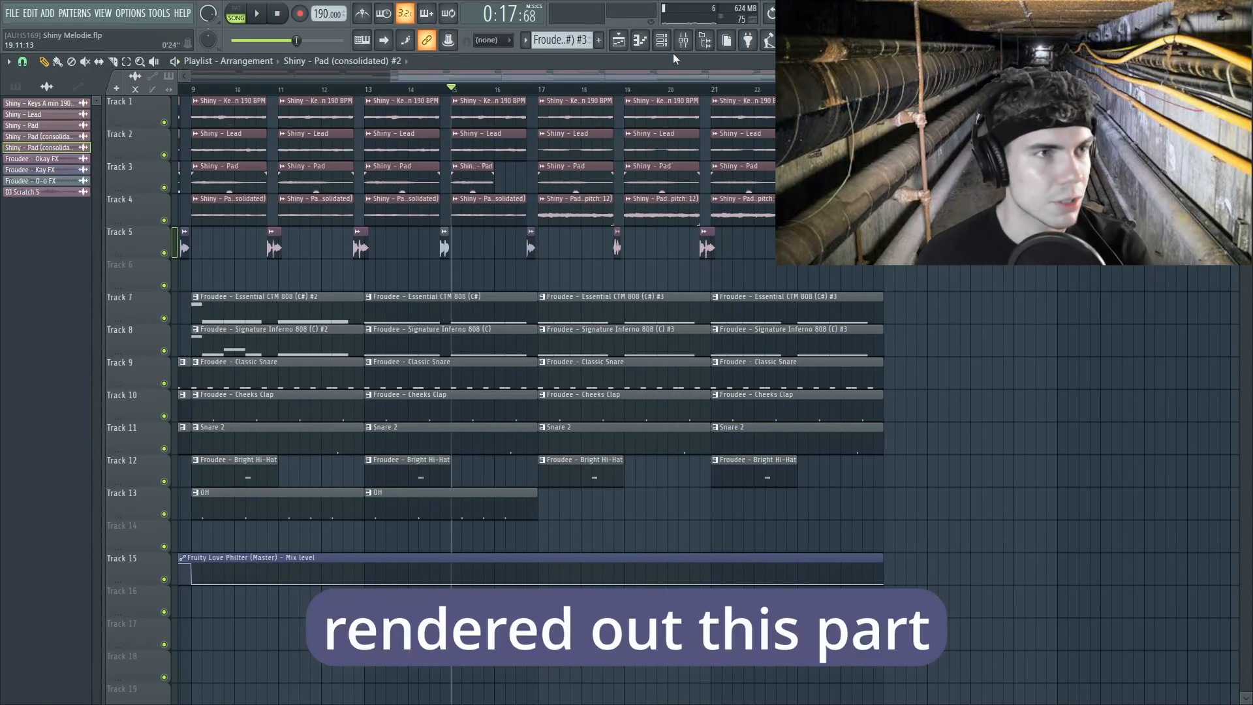
pyautogui.click(683, 39)
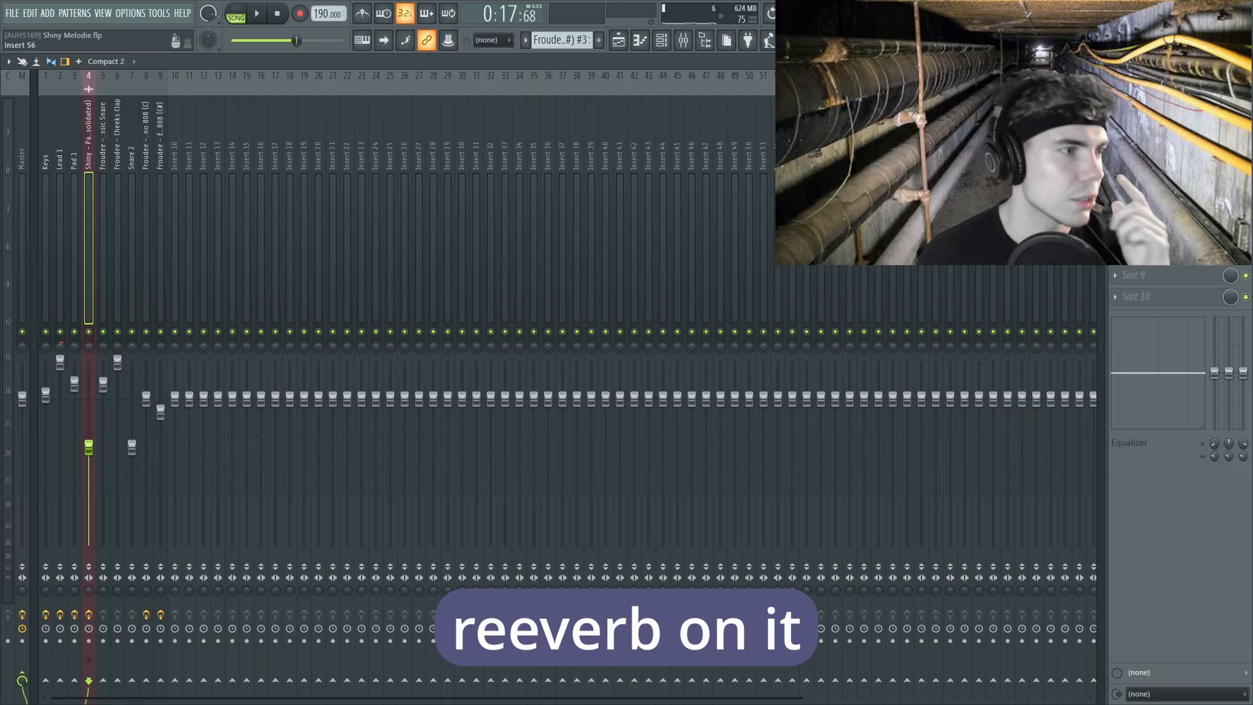
pyautogui.rightClick(89, 448)
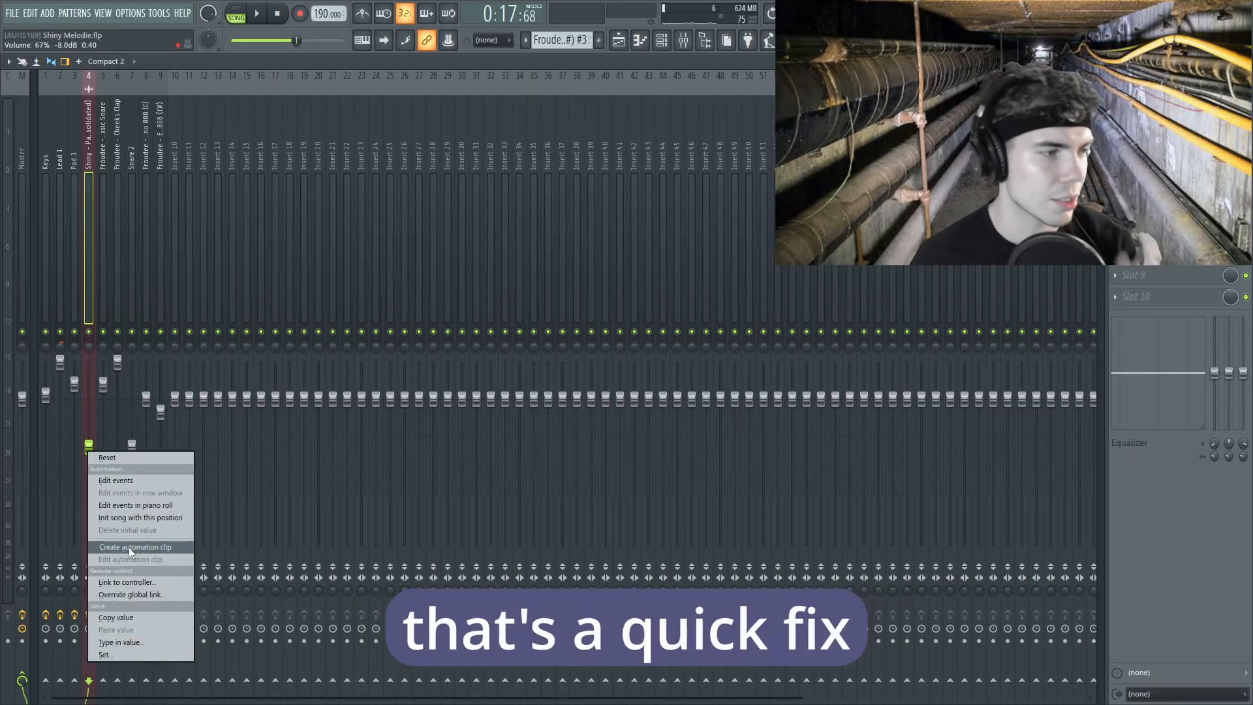
pyautogui.click(130, 549)
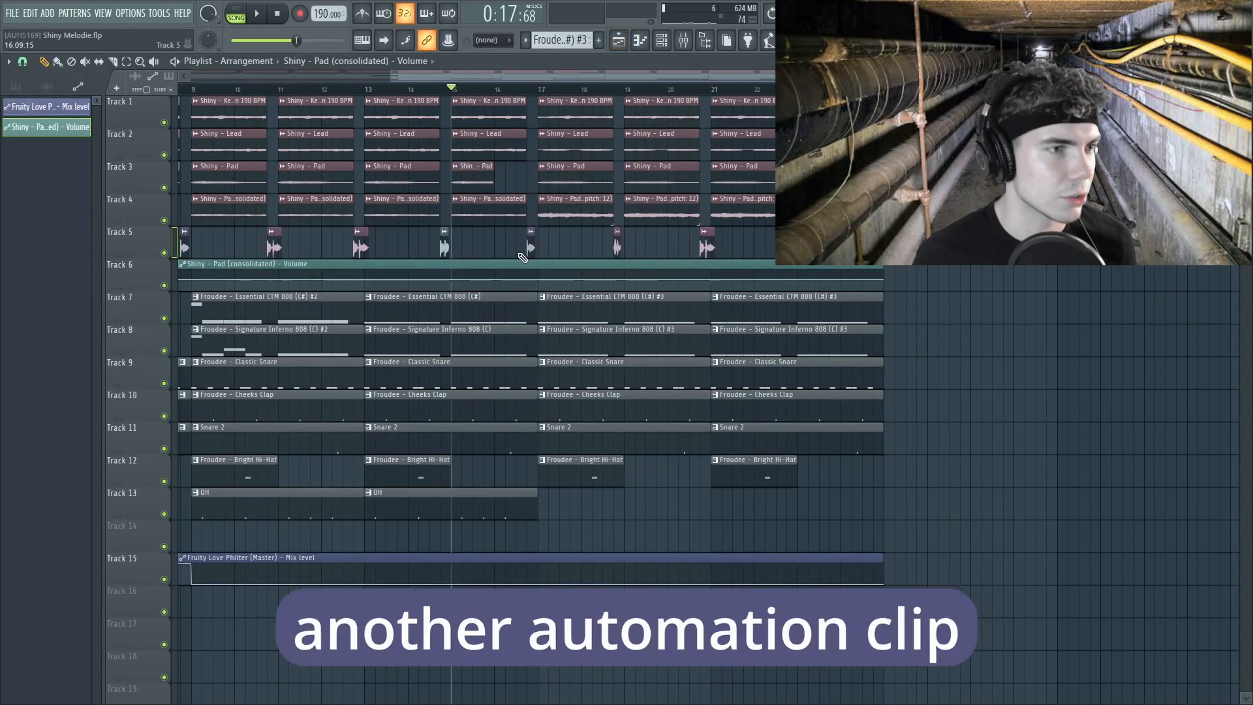
pyautogui.moveTo(522, 258); pyautogui.dragTo(483, 608)
# Trim the pad volume automation clip to the two bars from bar 15 and drop its level to silence at the end
pyautogui.press('c')
pyautogui.click(452, 611)
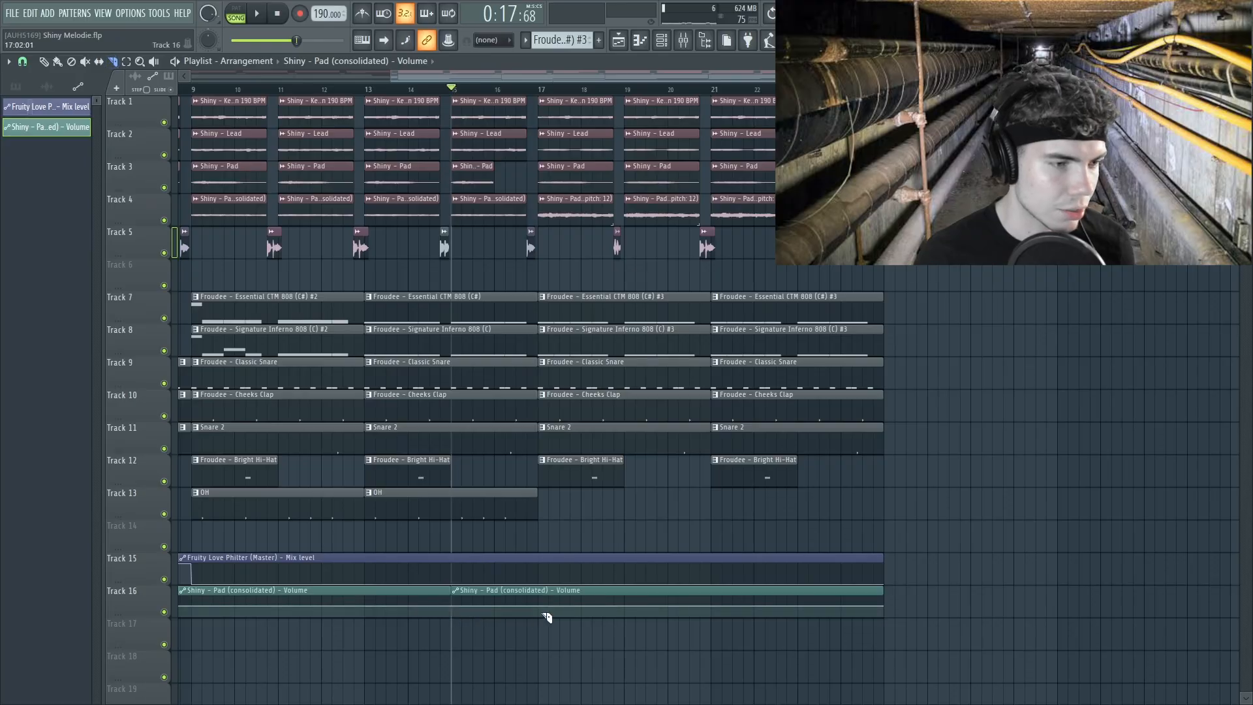
pyautogui.click(541, 613)
pyautogui.press('p')
pyautogui.rightClick(384, 609)
pyautogui.rightClick(557, 607)
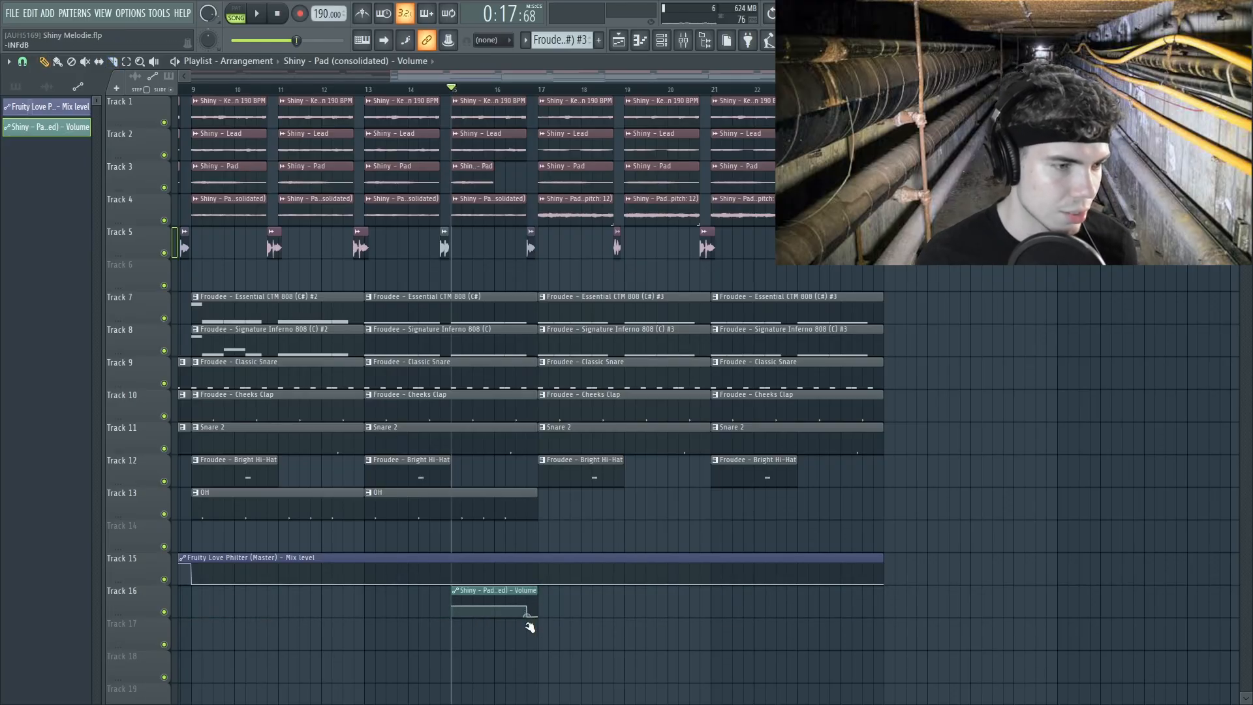
# Start song playback and duplicate the two-bar pad volume clip four times along Track 16, up to bar 25
pyautogui.press('space')
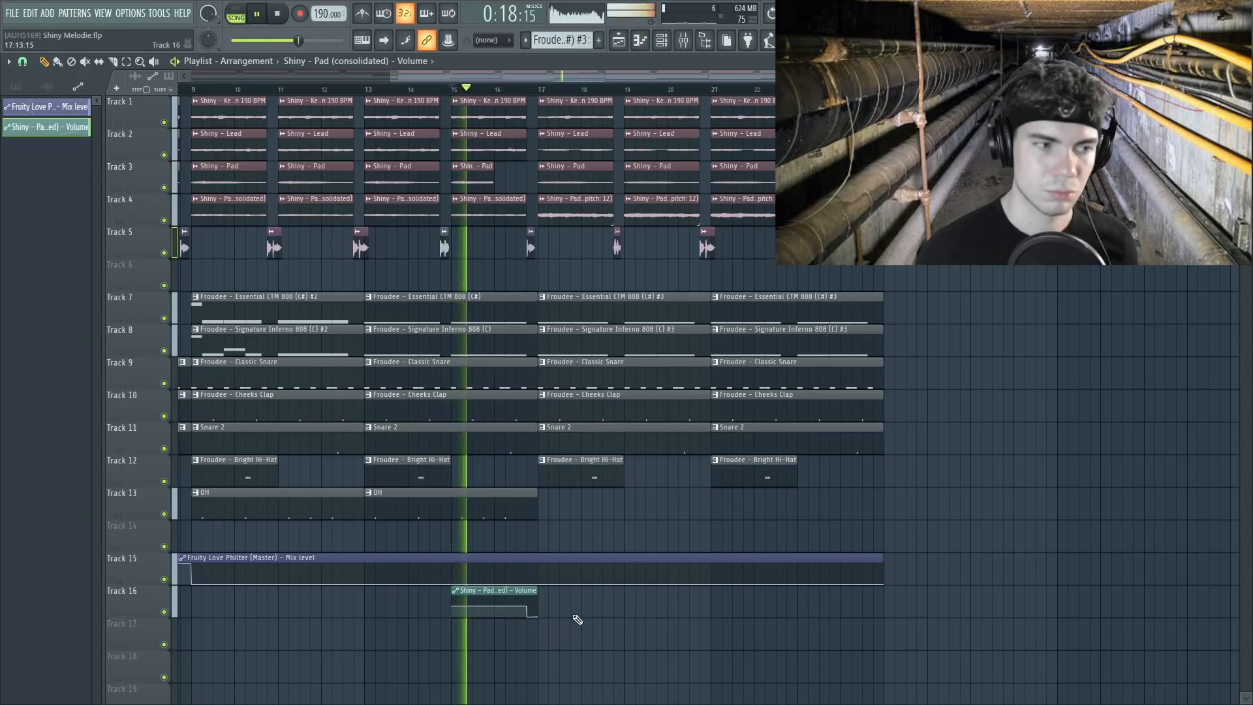
pyautogui.hotkey('ctrl', 'b')
pyautogui.hotkey('ctrl', 'b')
pyautogui.hotkey('ctrl', 'b')
pyautogui.hotkey('ctrl', 'b')
pyautogui.scroll(-3, 520, 633)
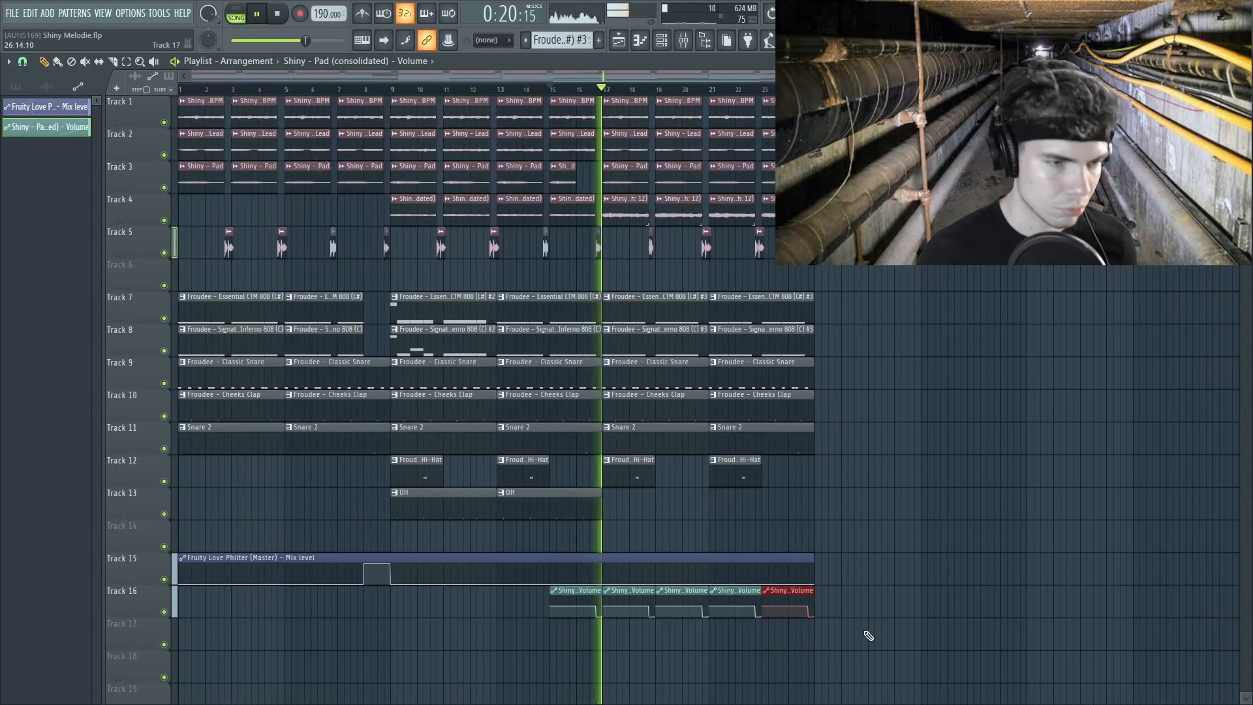
# Copy the pad volume clips on Track 16 into the bars before bar 15
pyautogui.moveTo(865, 649); pyautogui.dragTo(579, 589)
pyautogui.moveTo(570, 592); pyautogui.dragTo(135, 593)
pyautogui.moveTo(464, 604); pyautogui.dragTo(369, 607)
pyautogui.hotkey('ctrl', 'b')
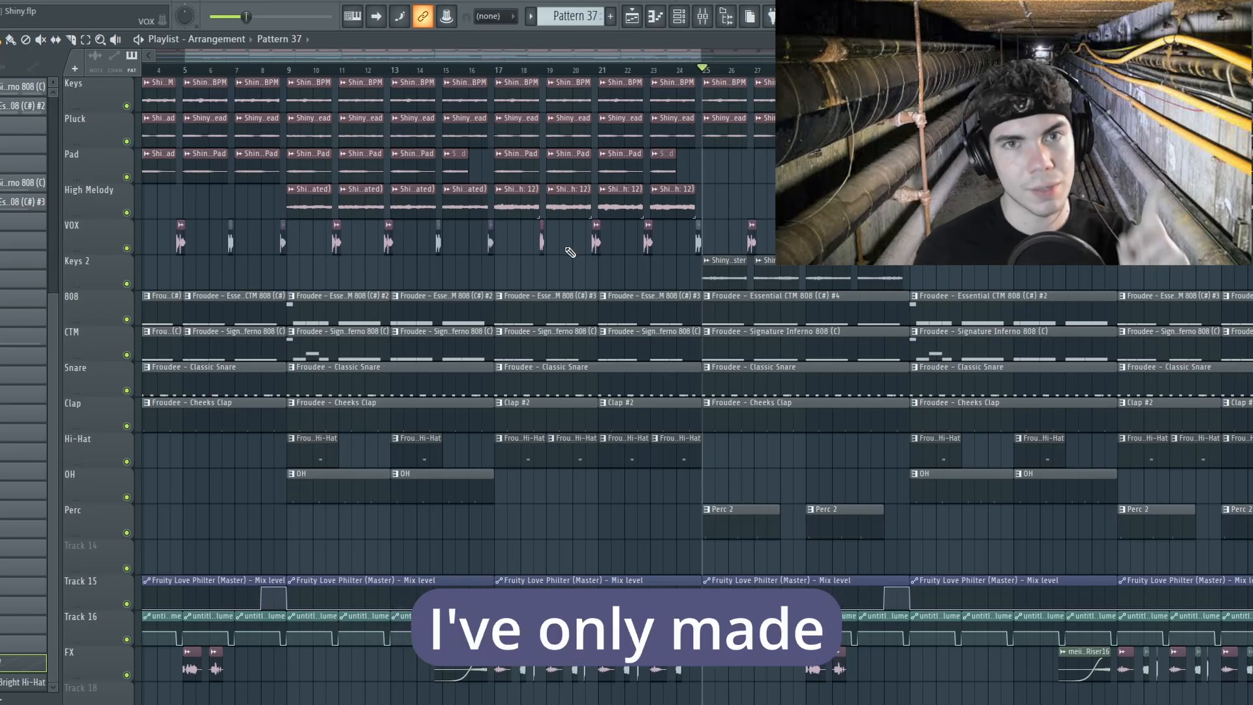
# Listen to the Keys 2 track on its own from bar 25, then restore the other tracks
pyautogui.keyDown('ctrl'); pyautogui.click(126, 284); pyautogui.keyUp('ctrl')
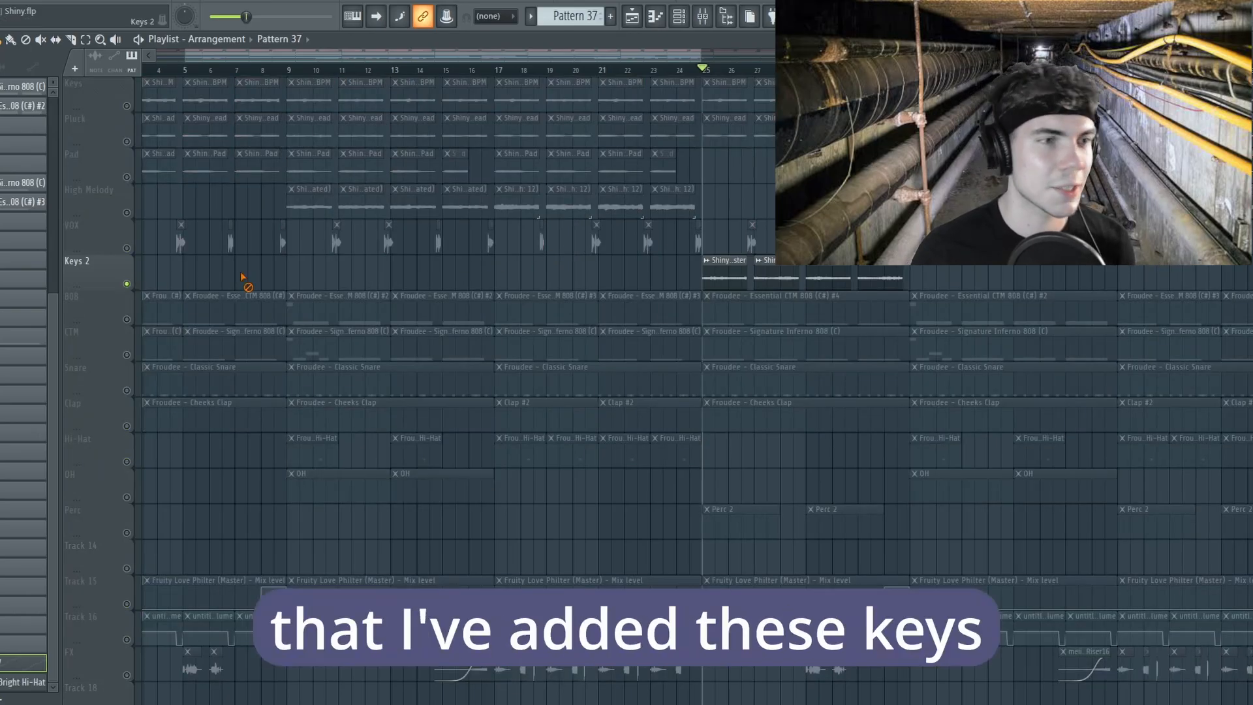
pyautogui.press('space')
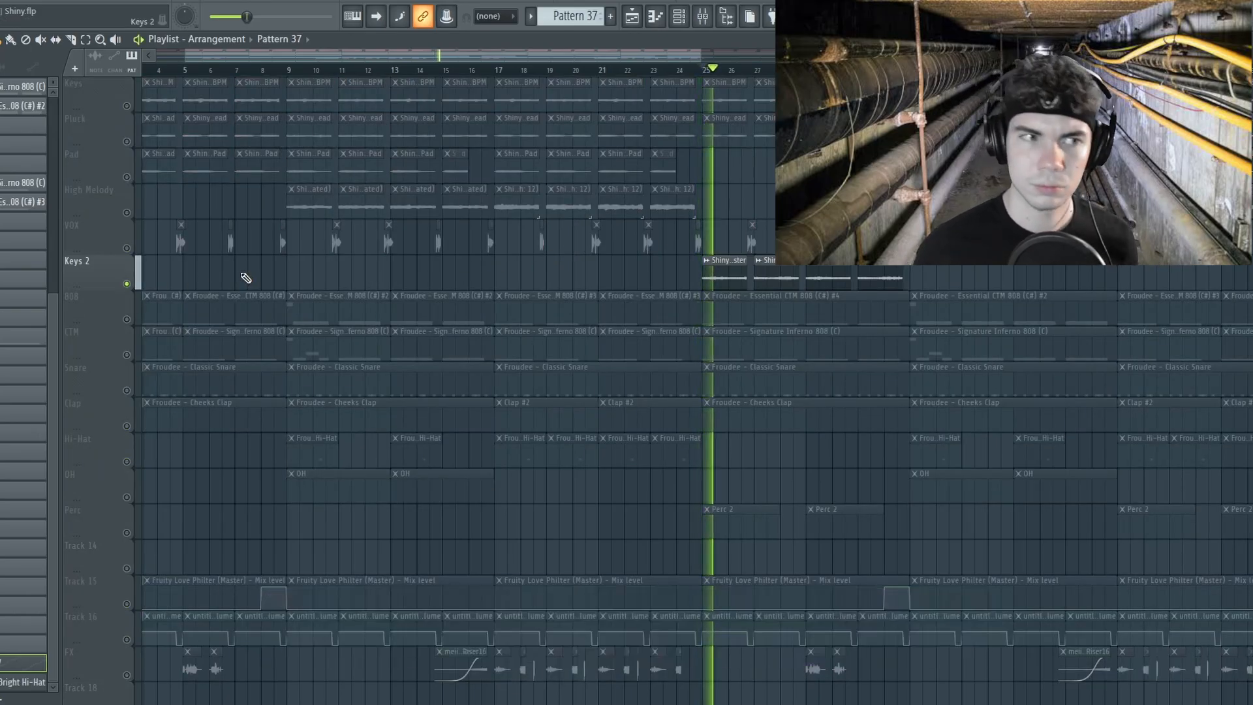
pyautogui.keyDown('ctrl'); pyautogui.click(127, 284); pyautogui.keyUp('ctrl')
pyautogui.press('space')
# Examine the Analog Lab V notes in the piano roll and return to the playlist
pyautogui.press('F7')
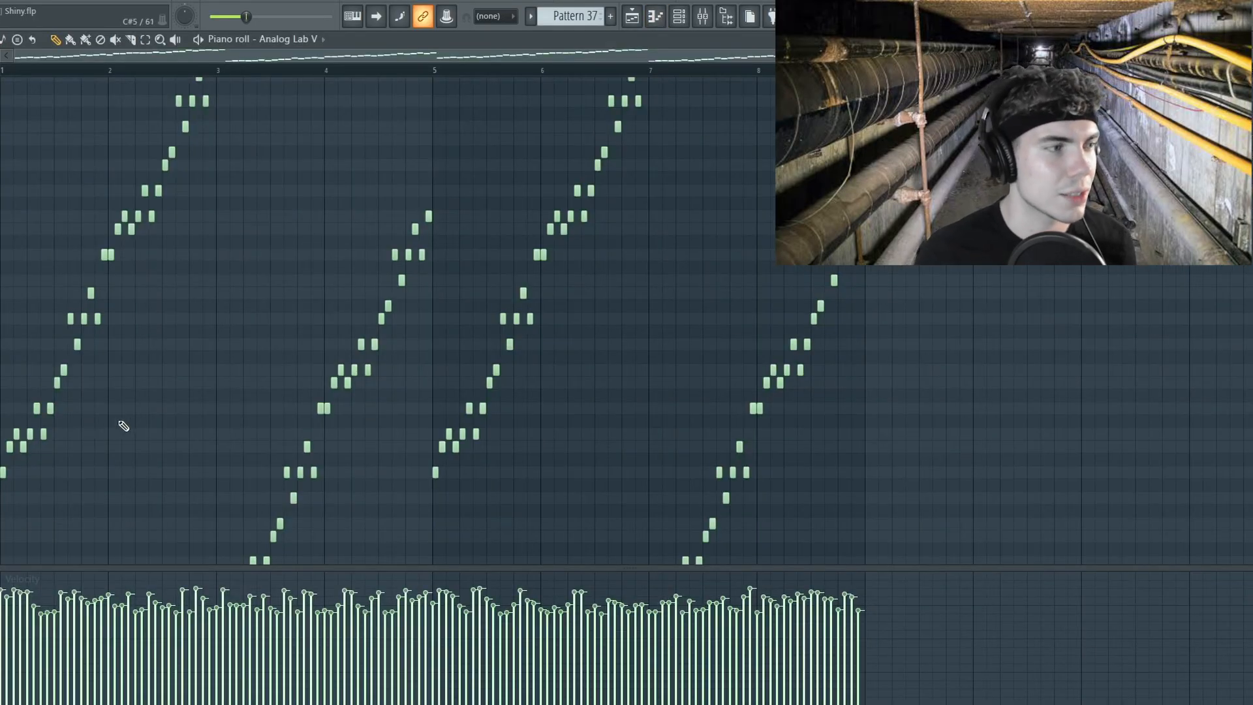
pyautogui.moveTo(171, 300); pyautogui.dragTo(227, 296)
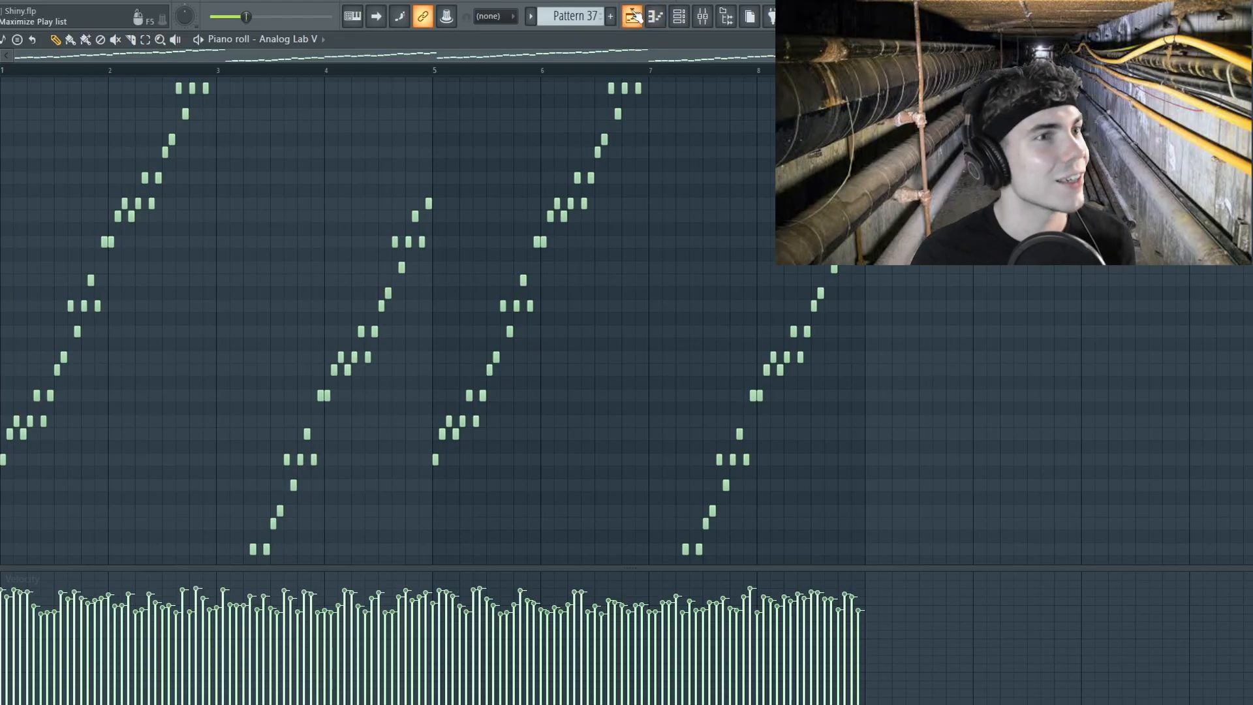
pyautogui.press('F5')
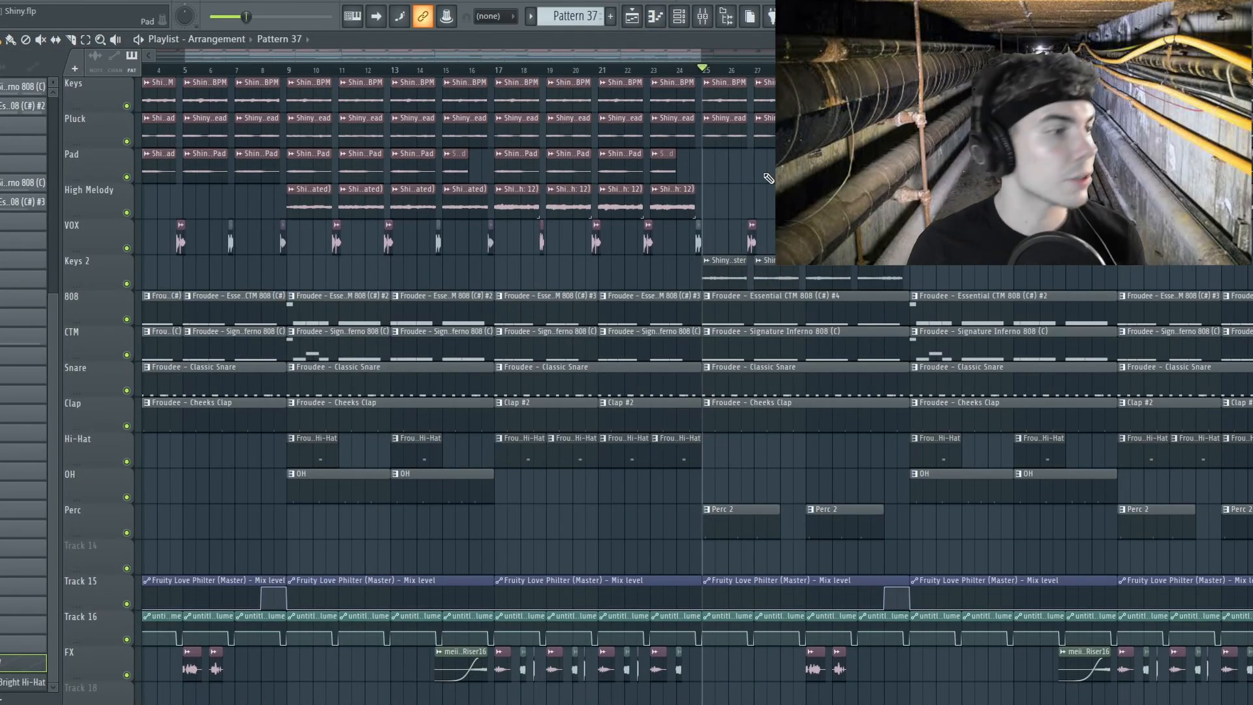
# Play the arrangement and listen to the FX track on its own from bar 17
pyautogui.press('space')
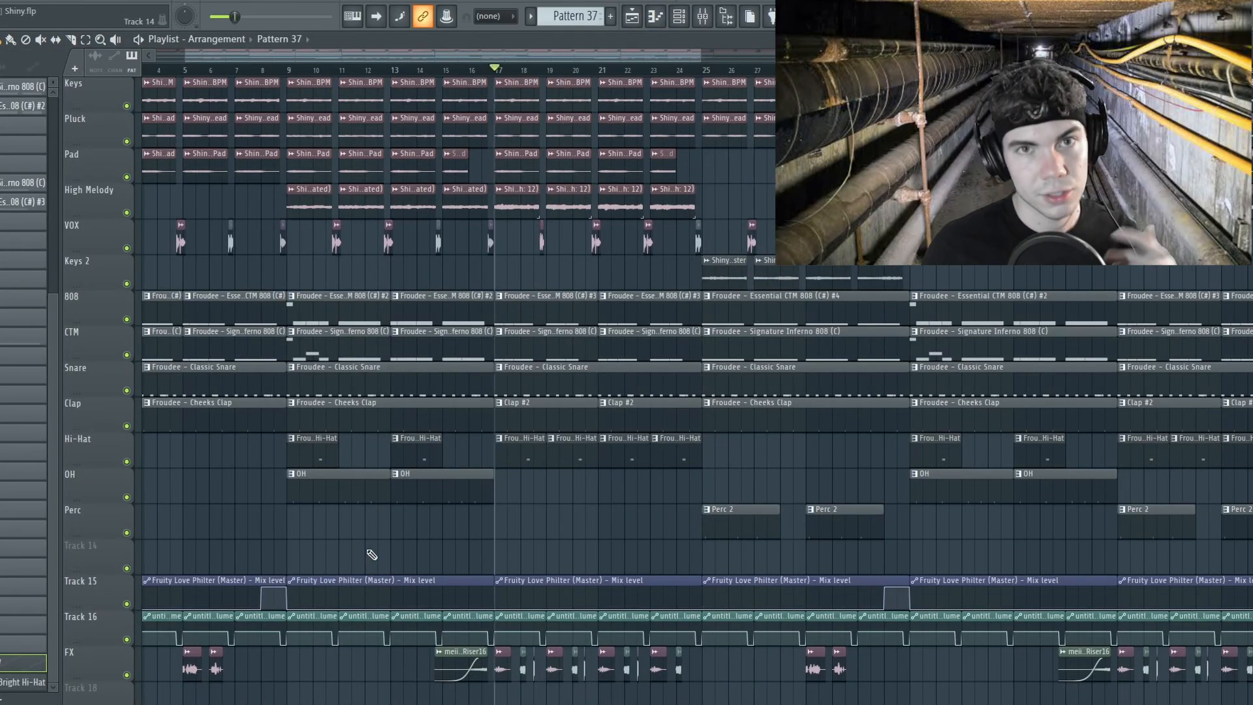
pyautogui.keyDown('ctrl'); pyautogui.click(127, 675); pyautogui.keyUp('ctrl')
pyautogui.press('space')
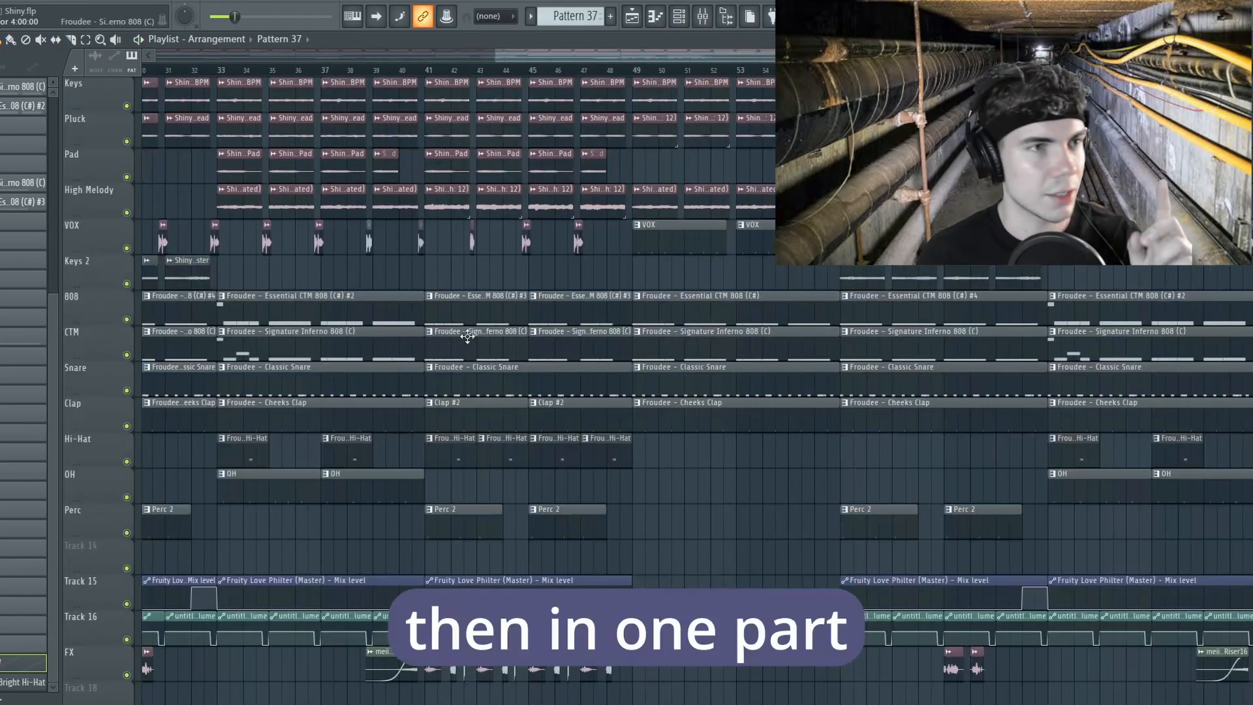
# Listen to the VOX track on its own from bar 49
pyautogui.click(634, 71)
pyautogui.keyDown('ctrl'); pyautogui.click(127, 248); pyautogui.keyUp('ctrl')
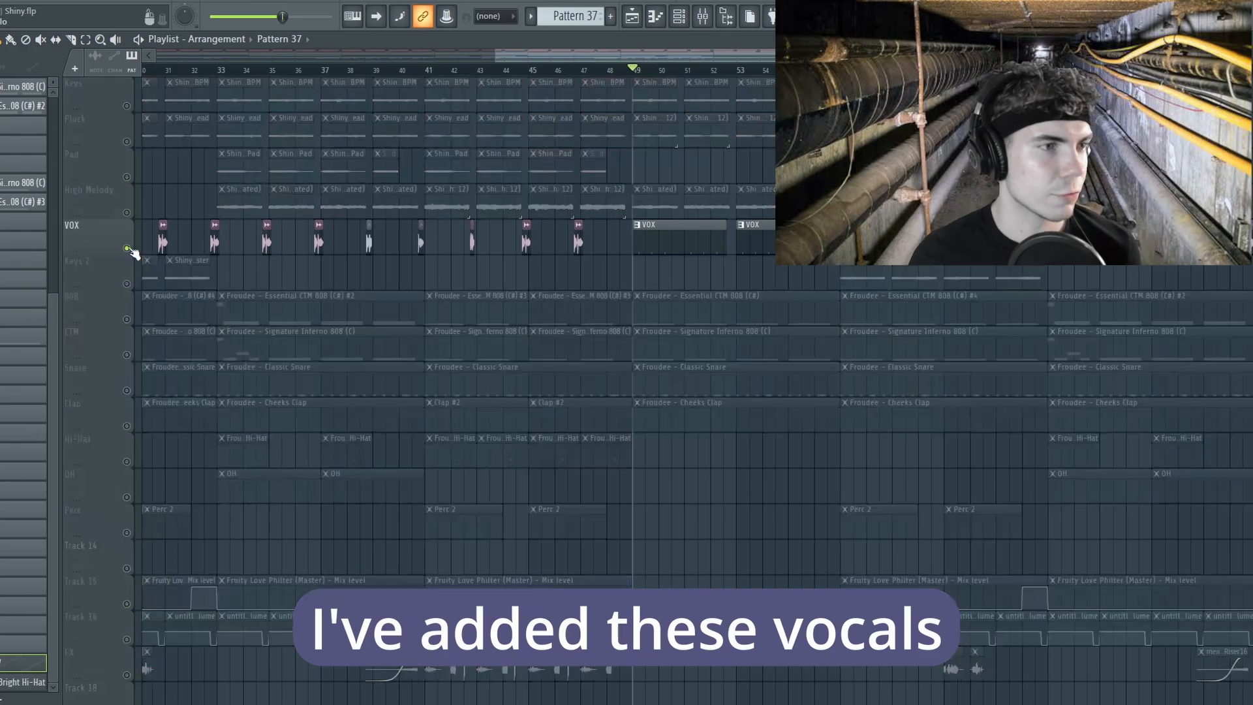
pyautogui.press('space')
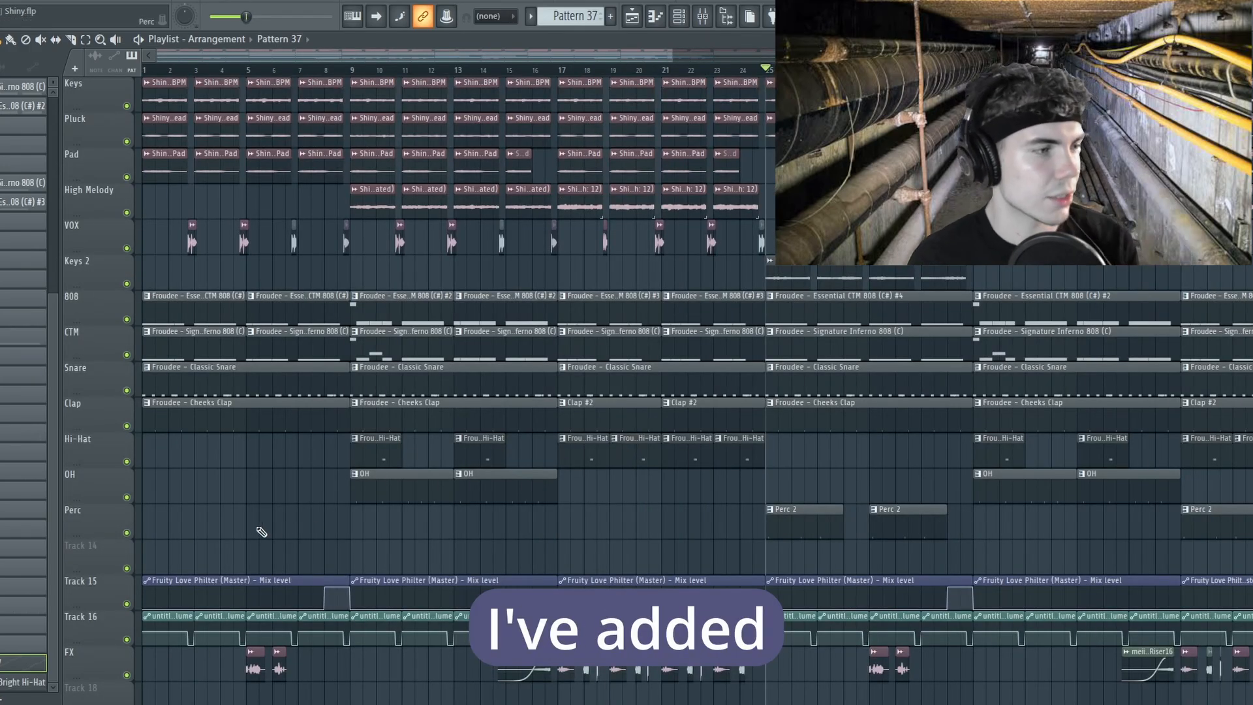
# Listen to the Perc track on its own from bar 25, and play the full arrangement from bar 17
pyautogui.keyDown('ctrl'); pyautogui.click(127, 533); pyautogui.keyUp('ctrl')
pyautogui.press('space')
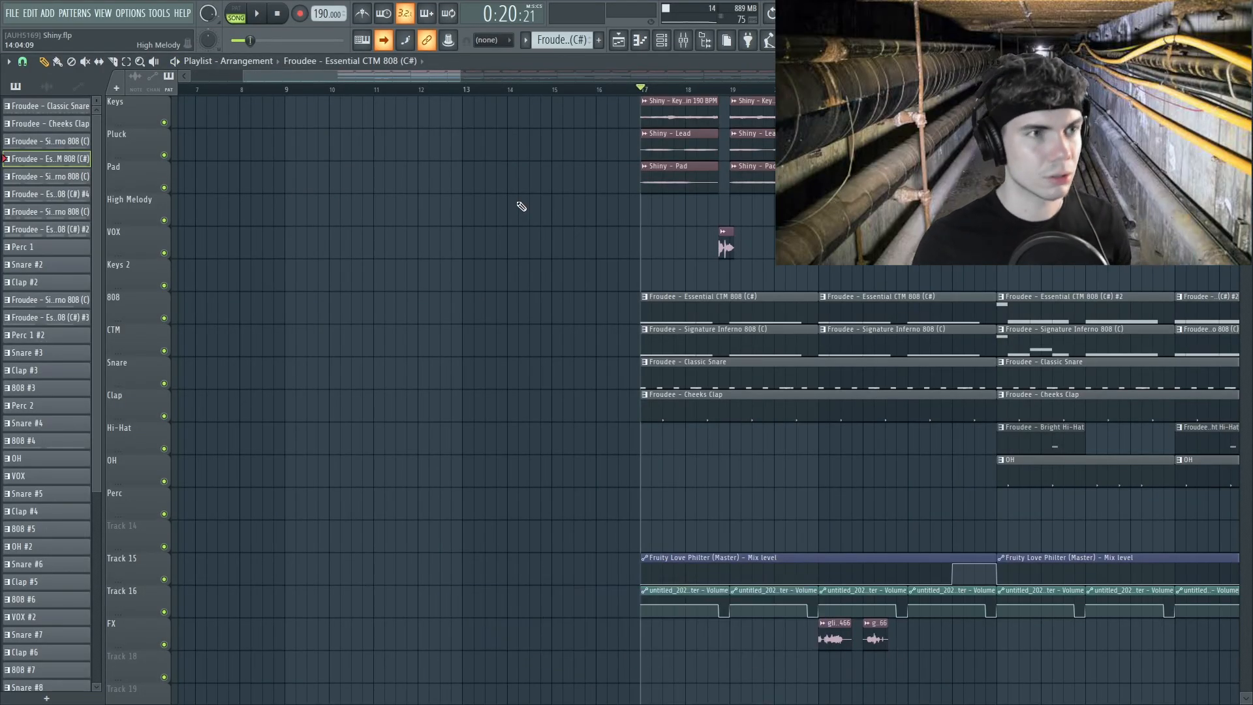
pyautogui.press('space')
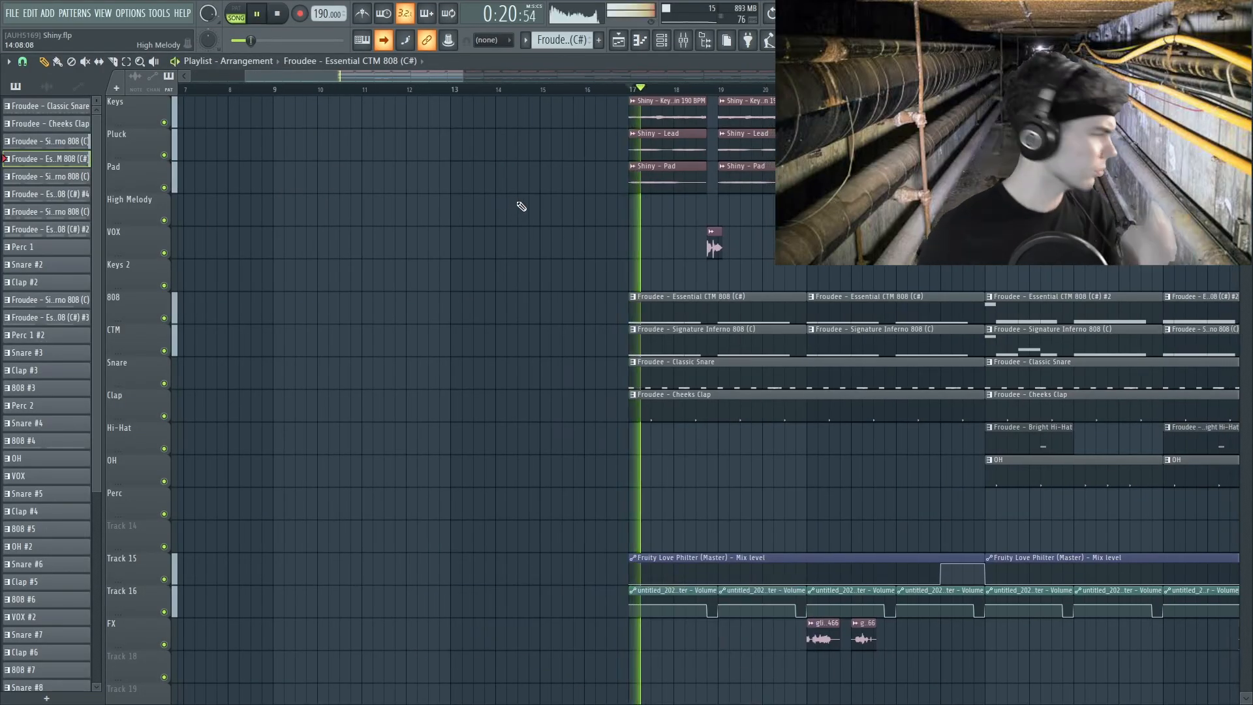